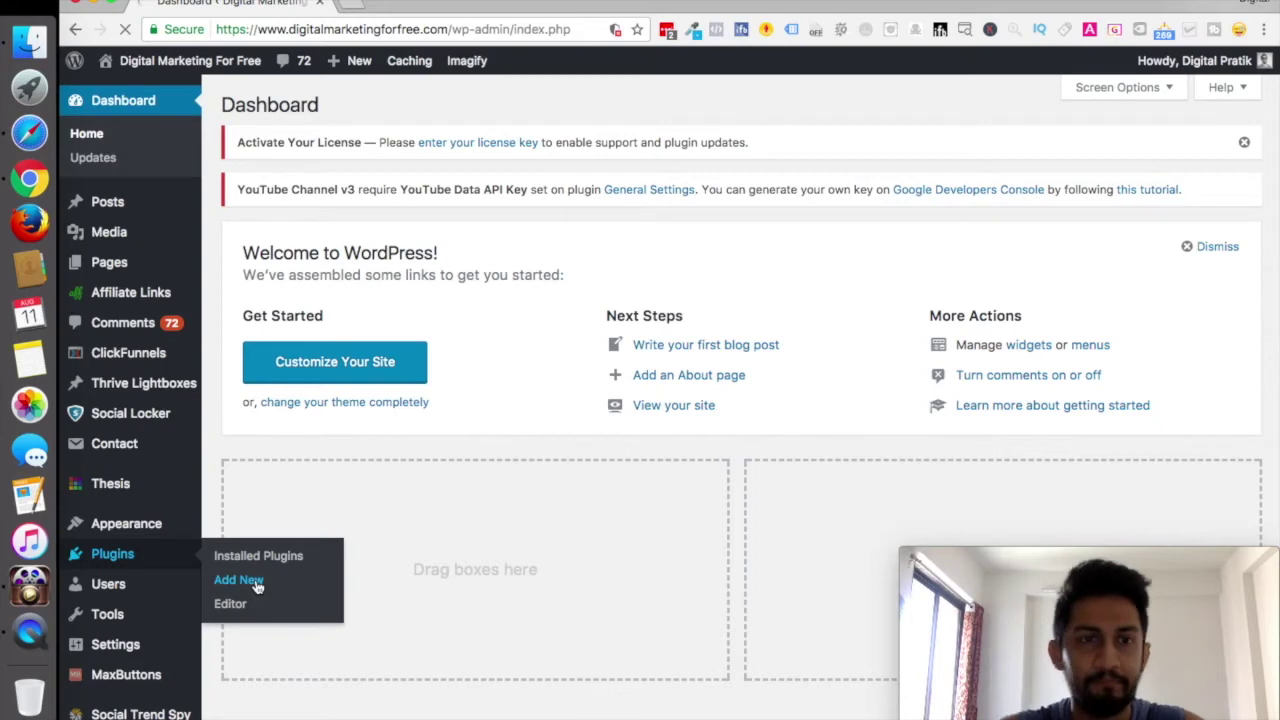
# Step: Search the plugin directory for "yoast seo" and install the Yoast SEO plugin by Team Yoast
pyautogui.click(240, 580)
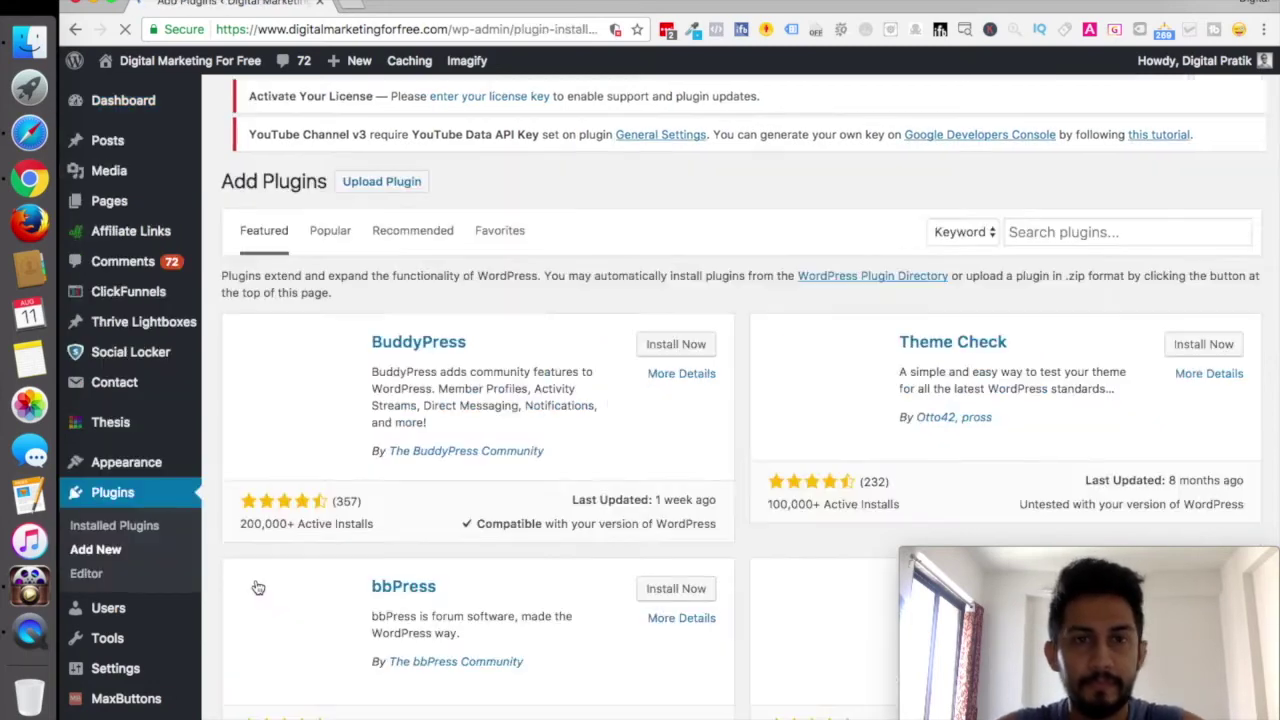
pyautogui.click(1045, 233)
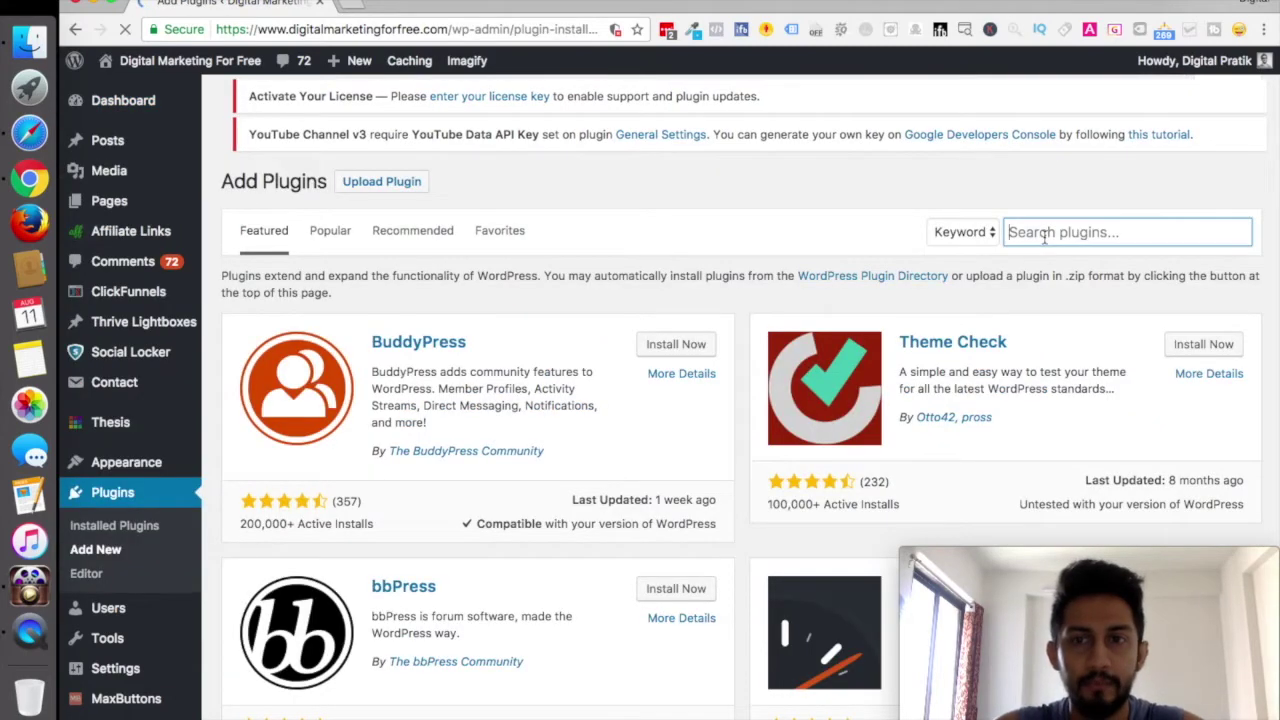
pyautogui.write('yoast seo')
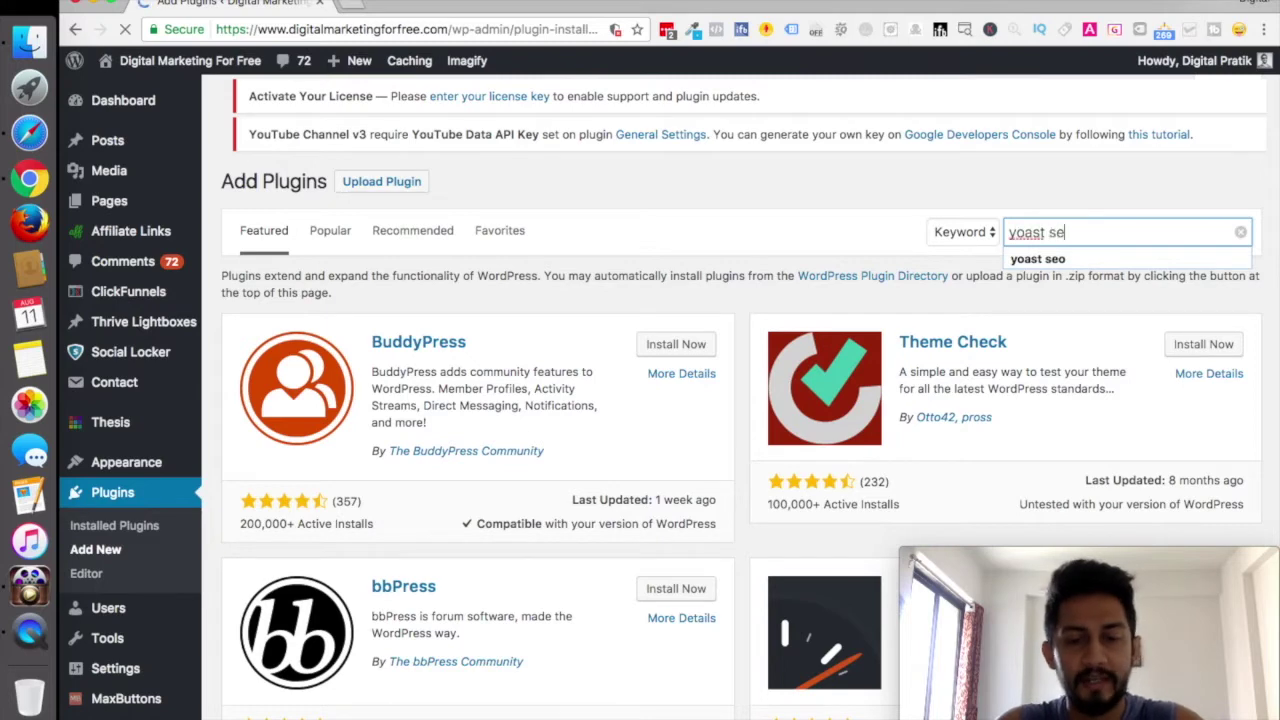
pyautogui.press('Return')
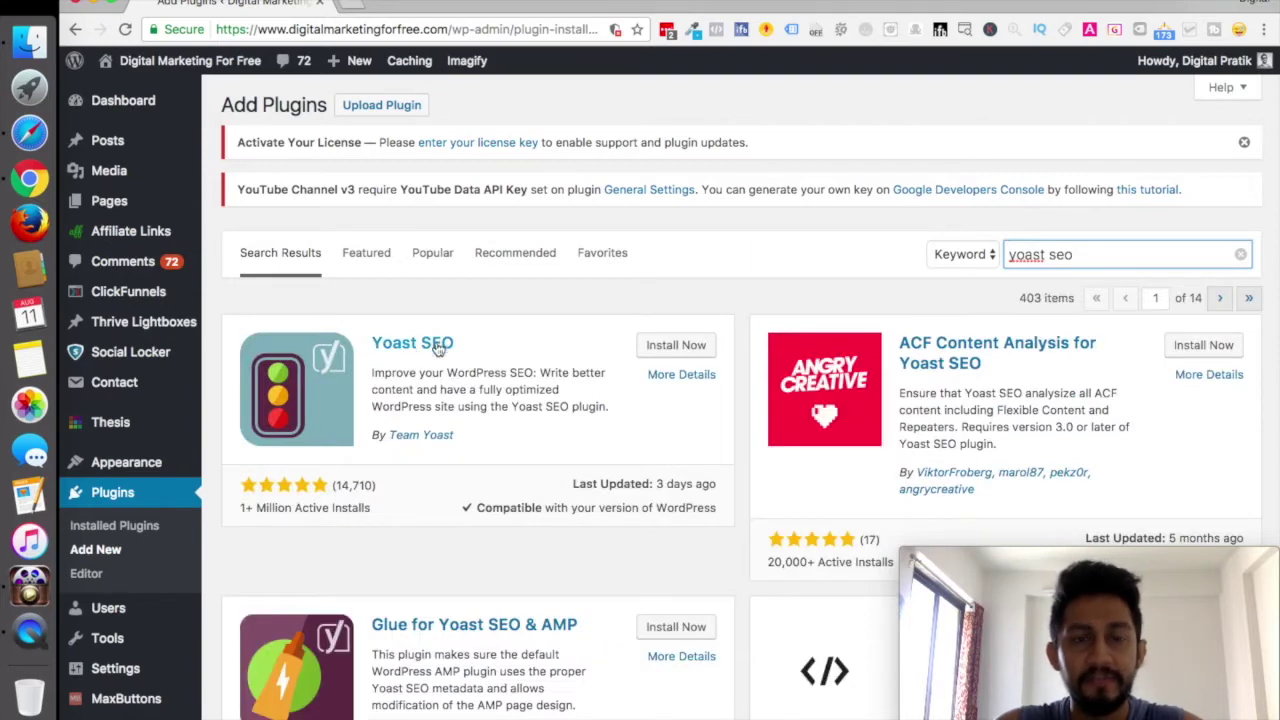
pyautogui.click(675, 347)
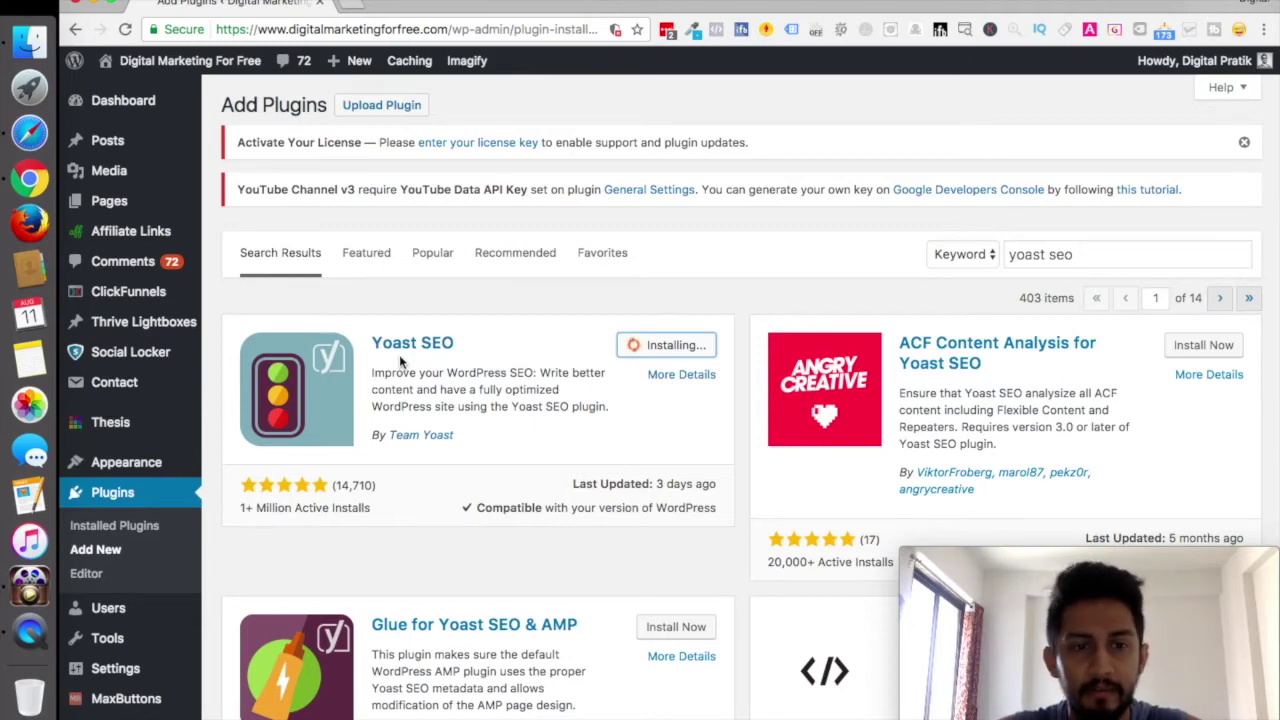
# Step: Check the Yoast SEO plugin's active installs, last update and WordPress compatibility, and activate the plugin
pyautogui.moveTo(240, 509); pyautogui.dragTo(373, 507)
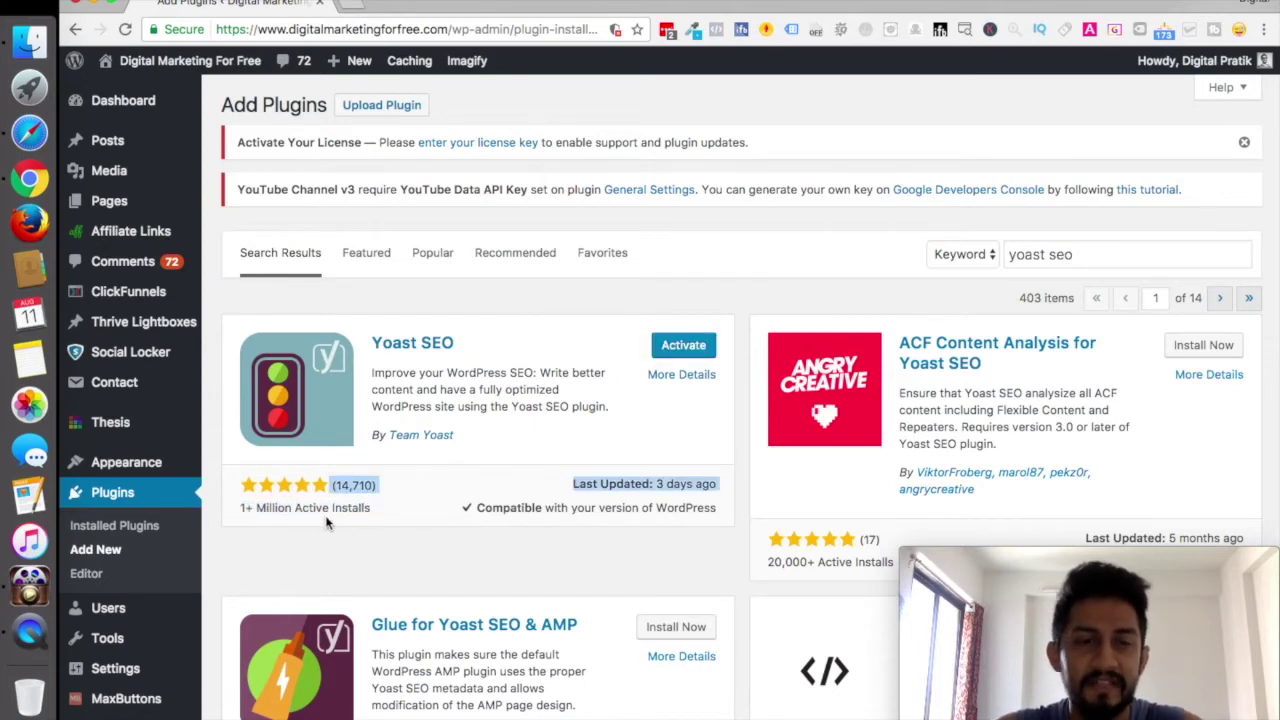
pyautogui.click(262, 512)
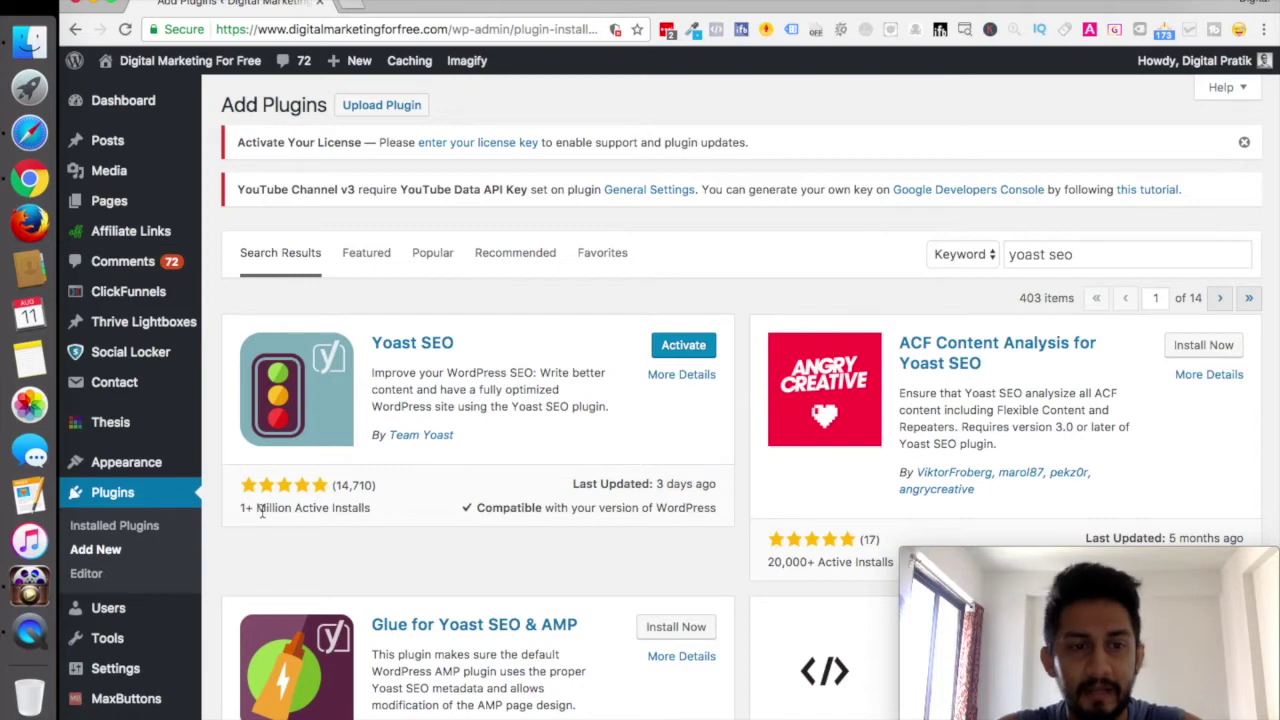
pyautogui.click(567, 487)
pyautogui.moveTo(567, 487); pyautogui.dragTo(700, 486)
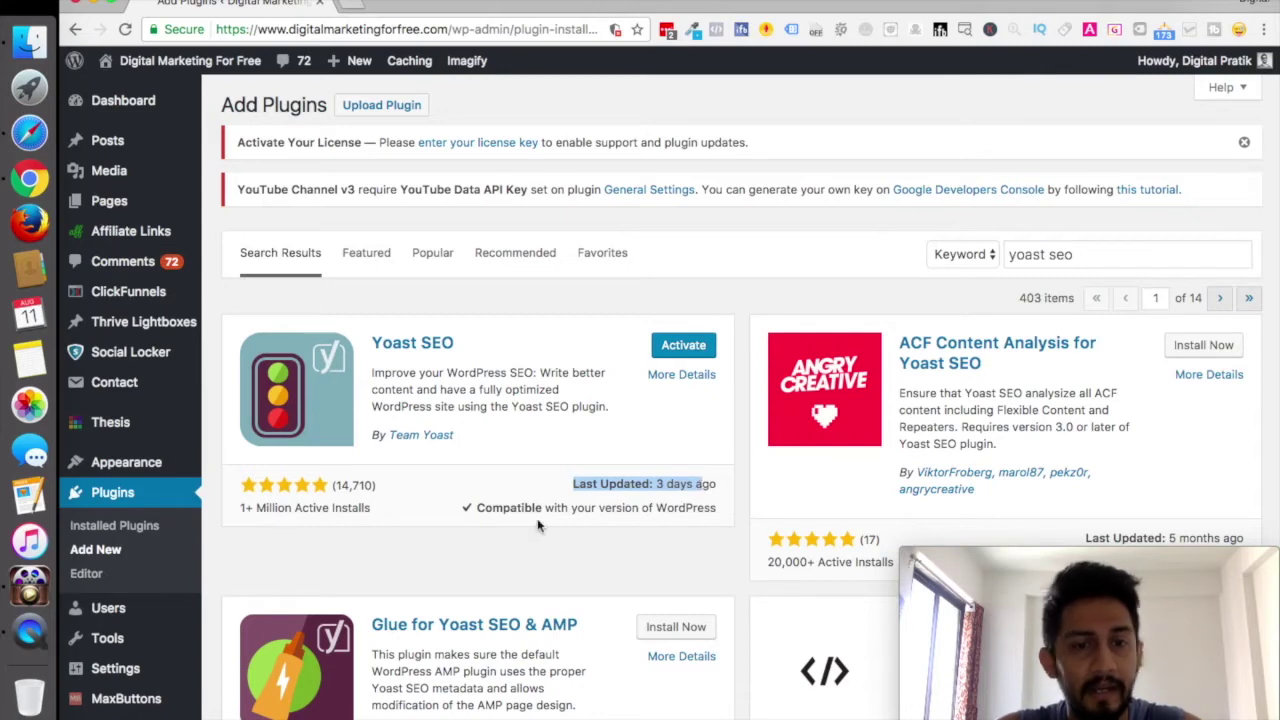
pyautogui.moveTo(480, 505); pyautogui.dragTo(598, 500)
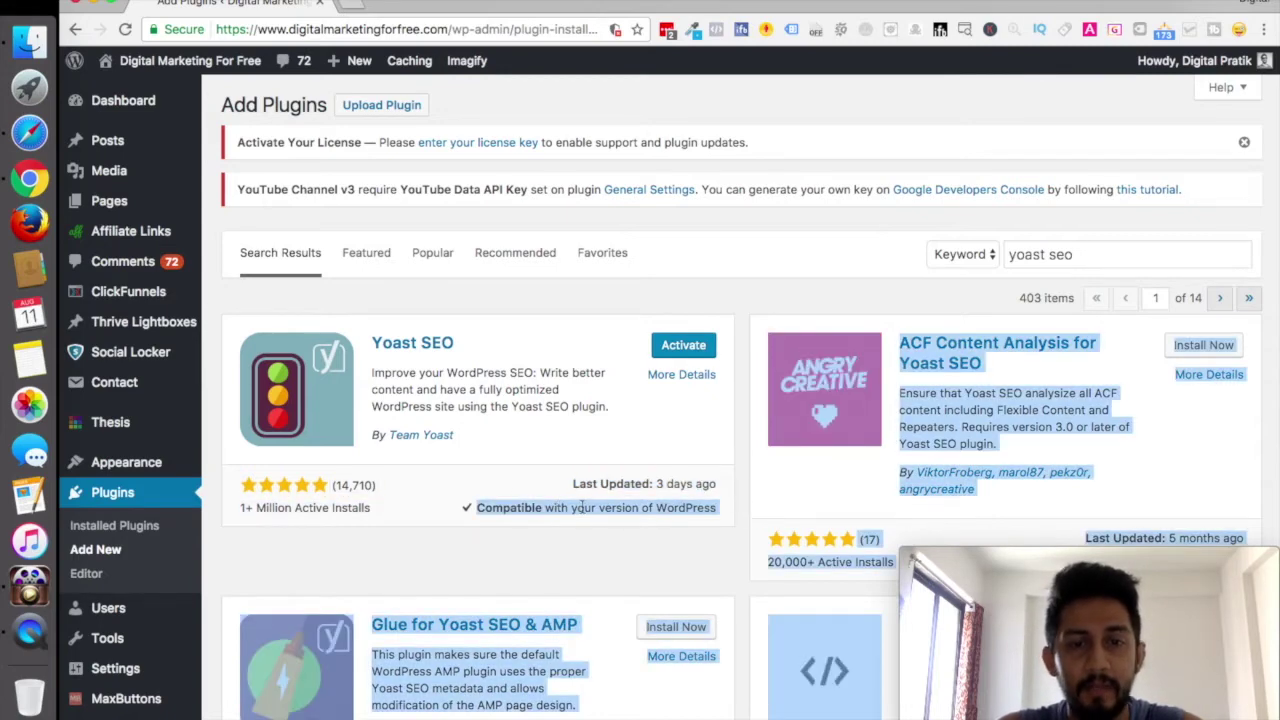
pyautogui.click(582, 505)
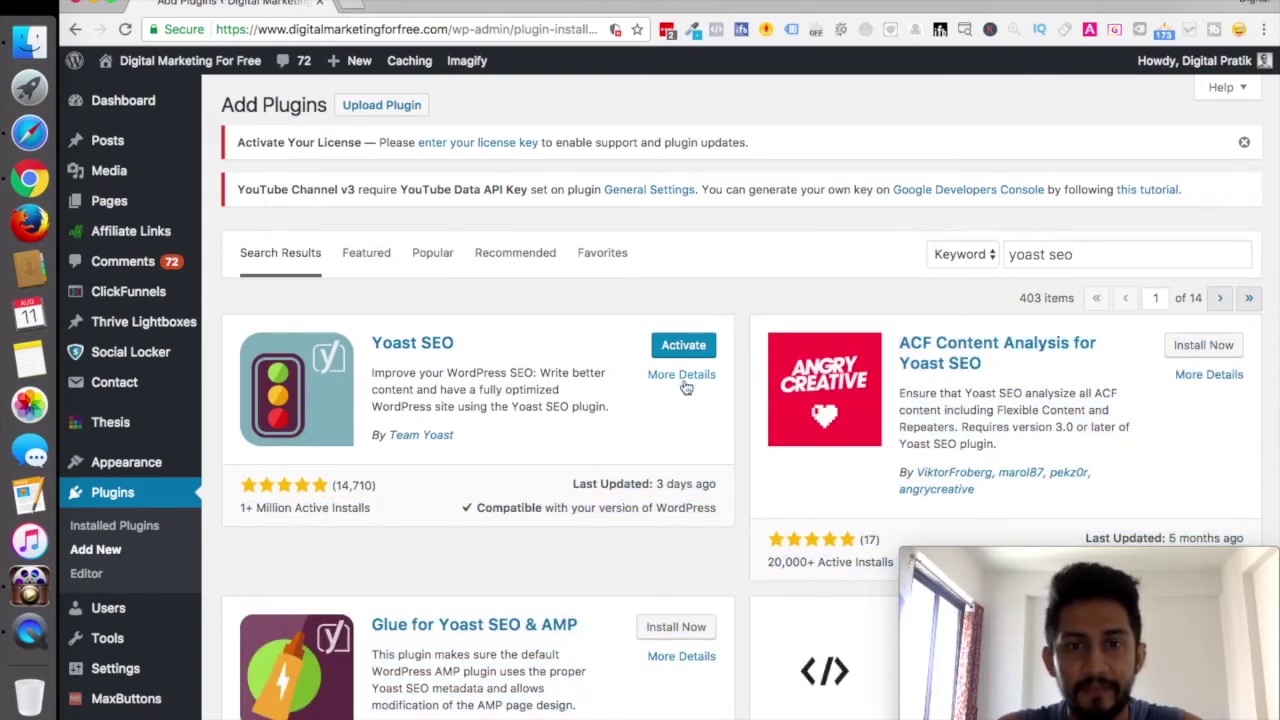
pyautogui.click(683, 347)
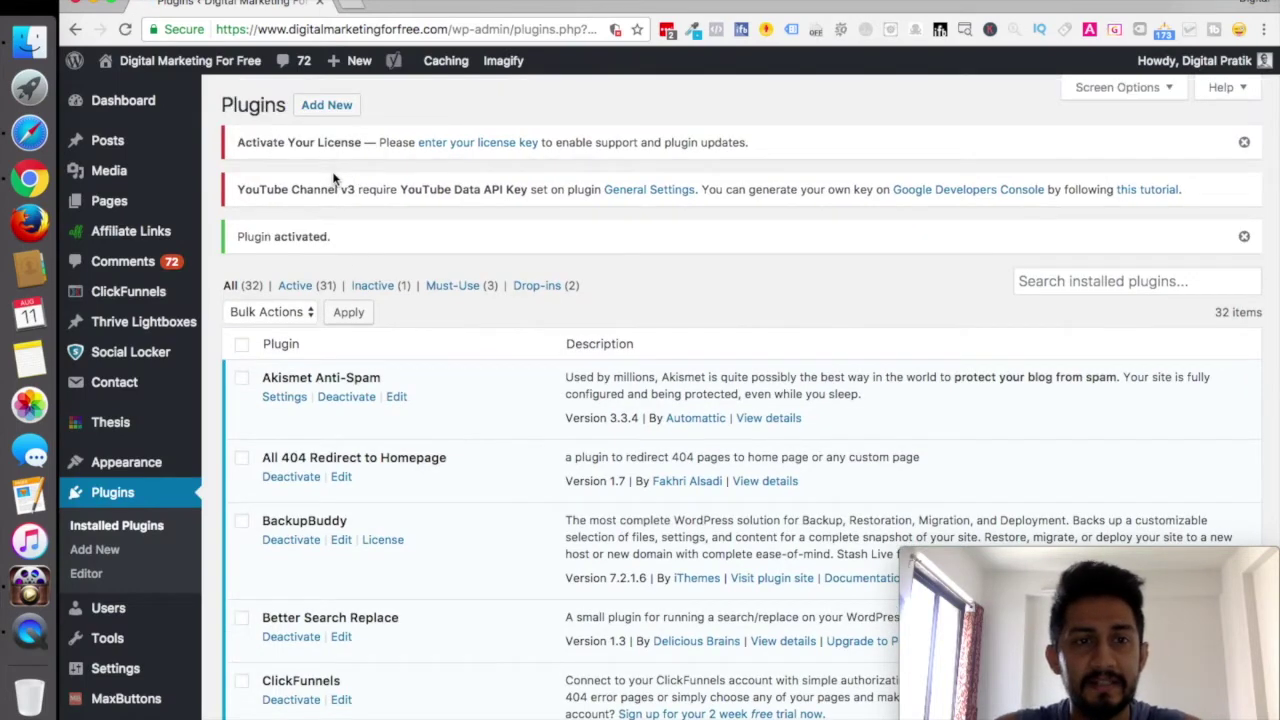
# Step: Find Yoast SEO in the list of installed plugins and open its settings
pyautogui.tripleClick(257, 244)
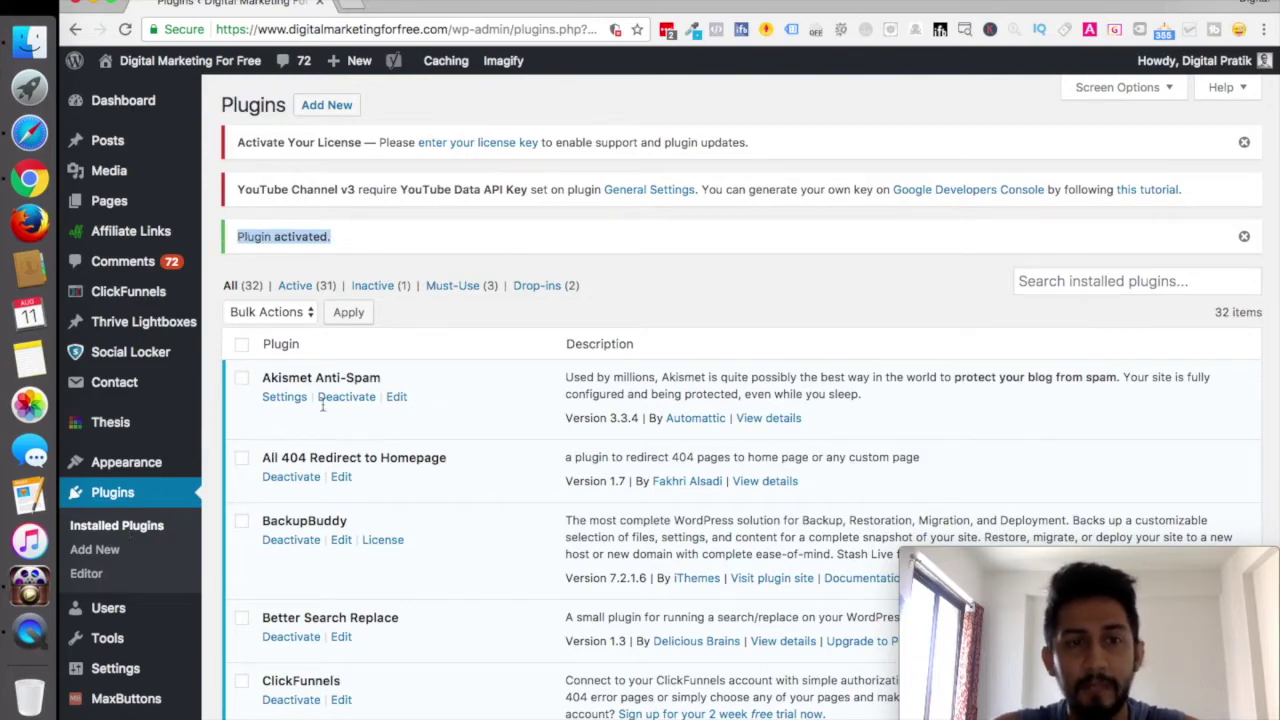
pyautogui.scroll(-1, 443, 515)
pyautogui.scroll(-15, 443, 515)
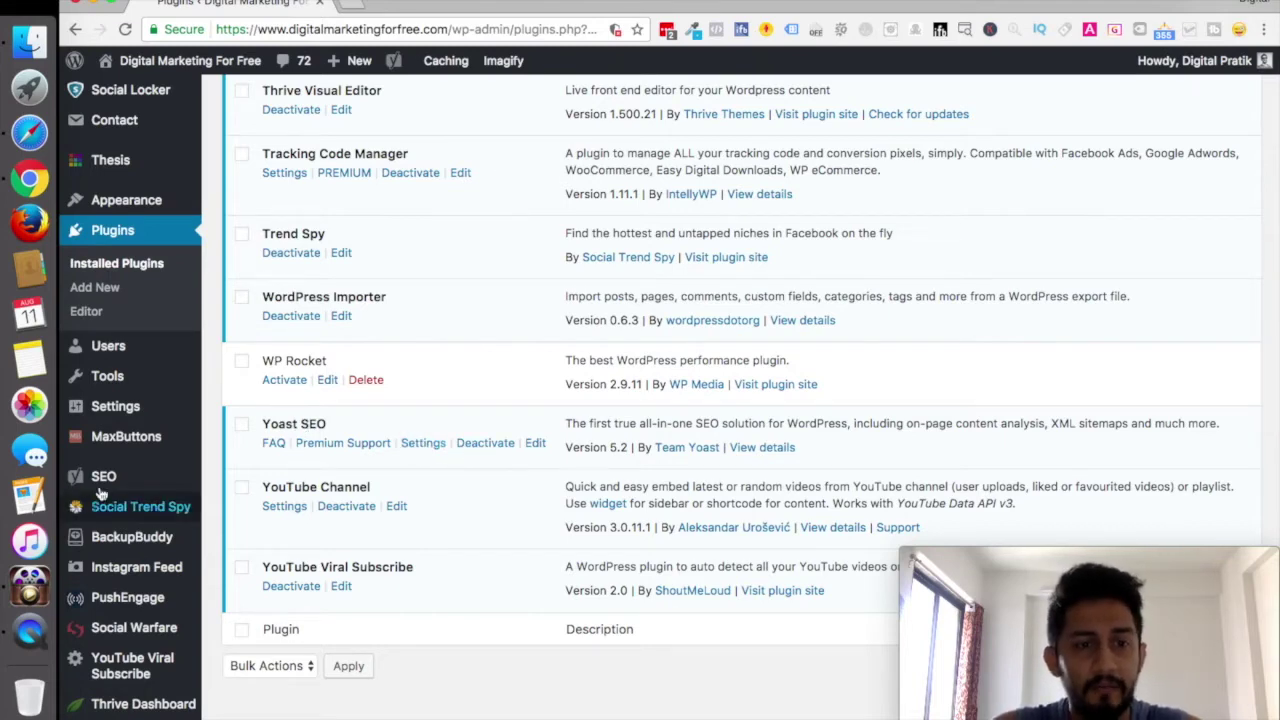
pyautogui.moveTo(94, 484)
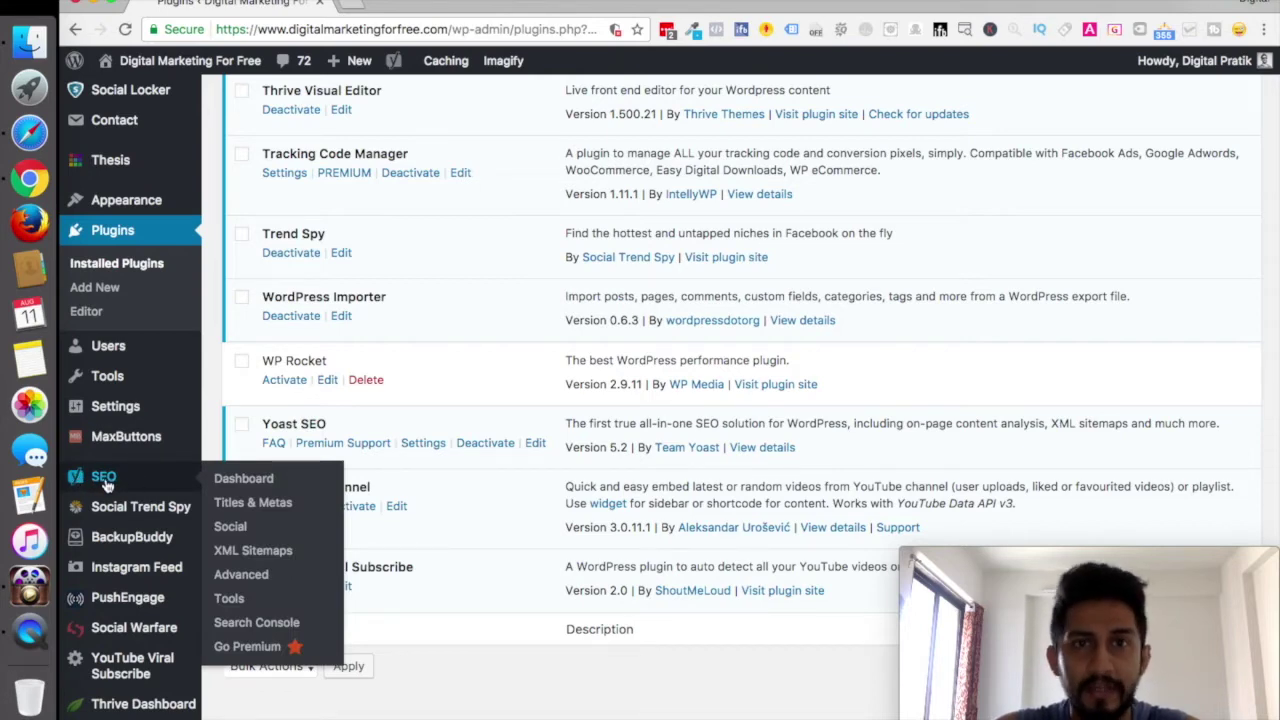
pyautogui.click(423, 443)
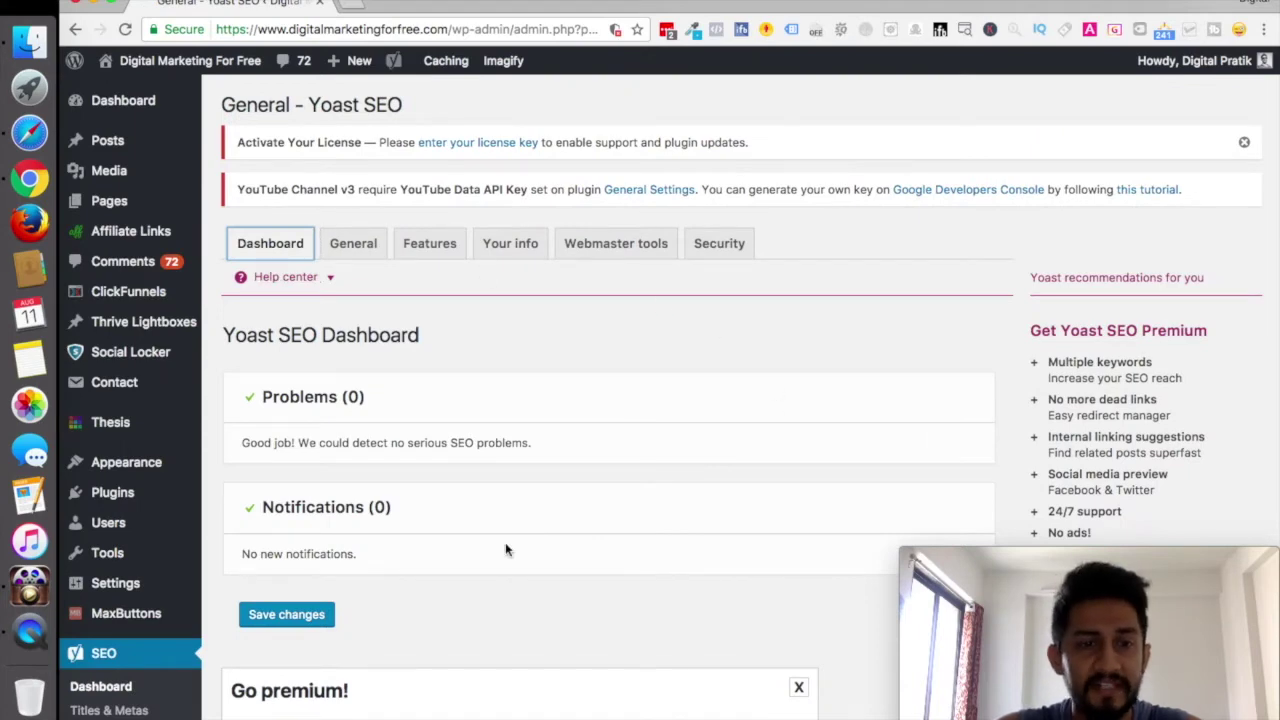
# Step: Review the Problems and Notifications sections of the Yoast SEO Dashboard and dismiss the Go premium advertisement
pyautogui.scroll(-2, 505, 542)
pyautogui.moveTo(263, 321); pyautogui.dragTo(400, 323)
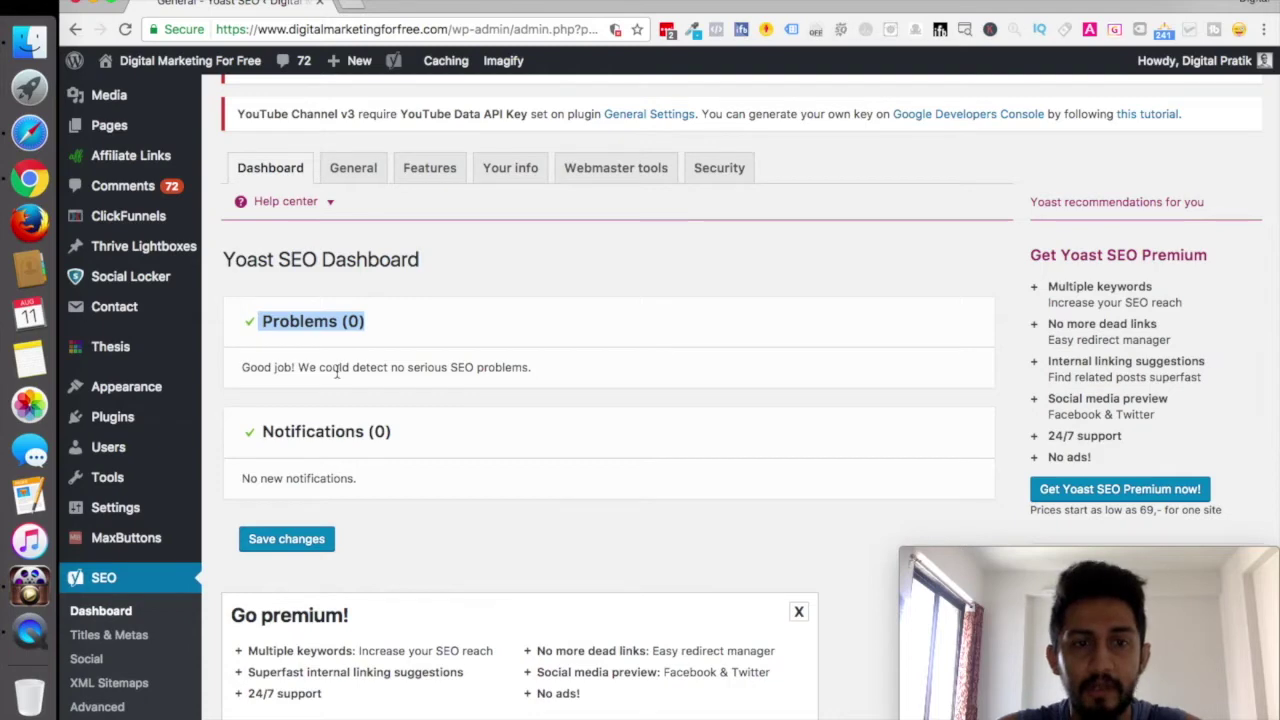
pyautogui.scroll(-3, 471, 366)
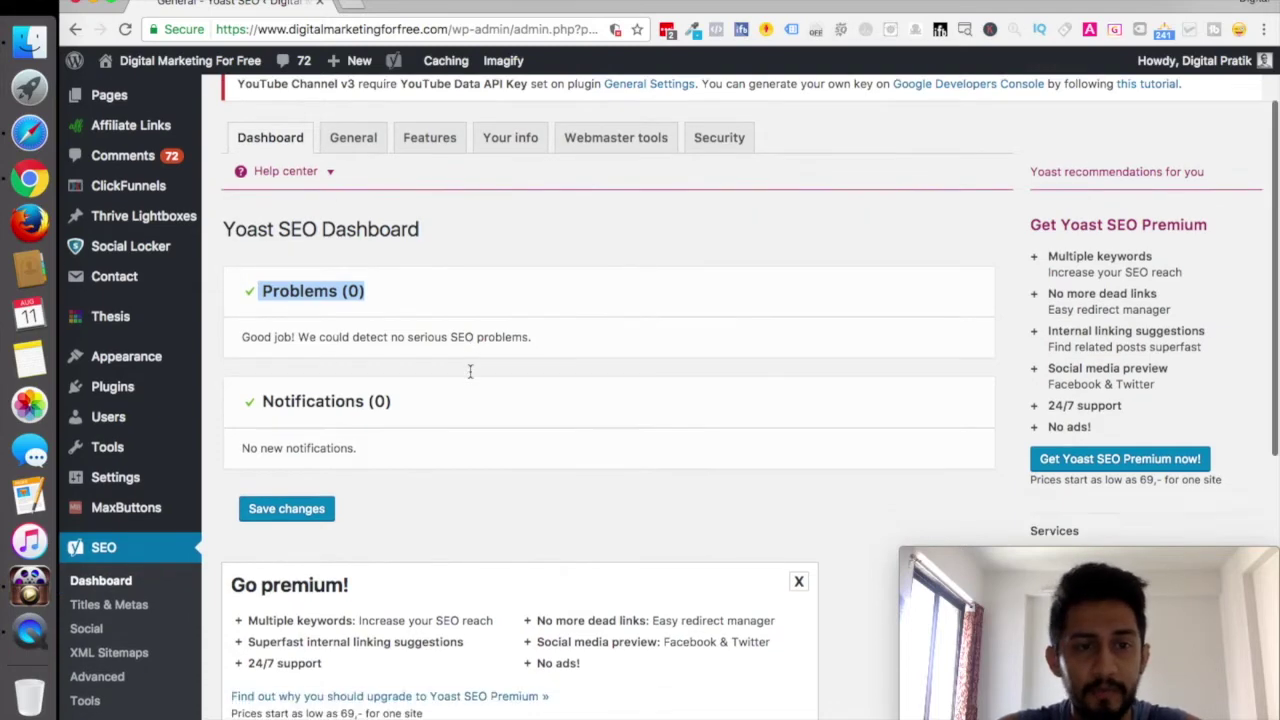
pyautogui.moveTo(285, 307); pyautogui.dragTo(391, 310)
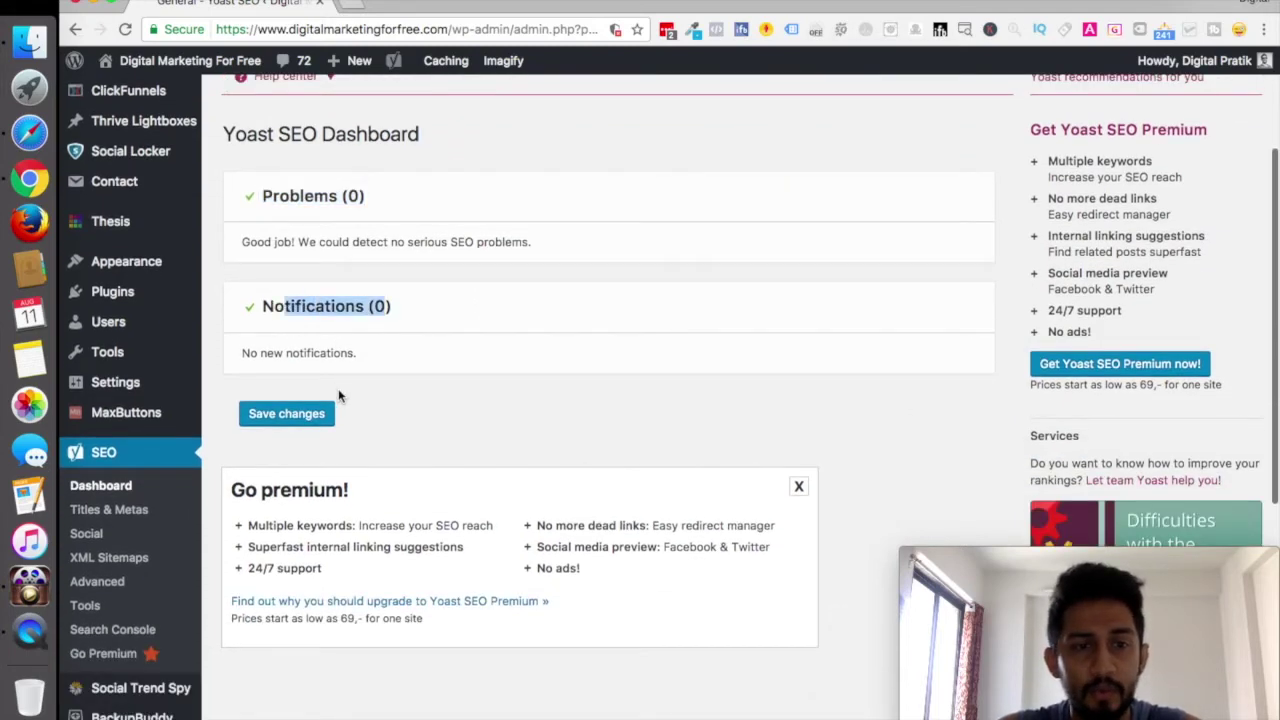
pyautogui.scroll(-1, 320, 390)
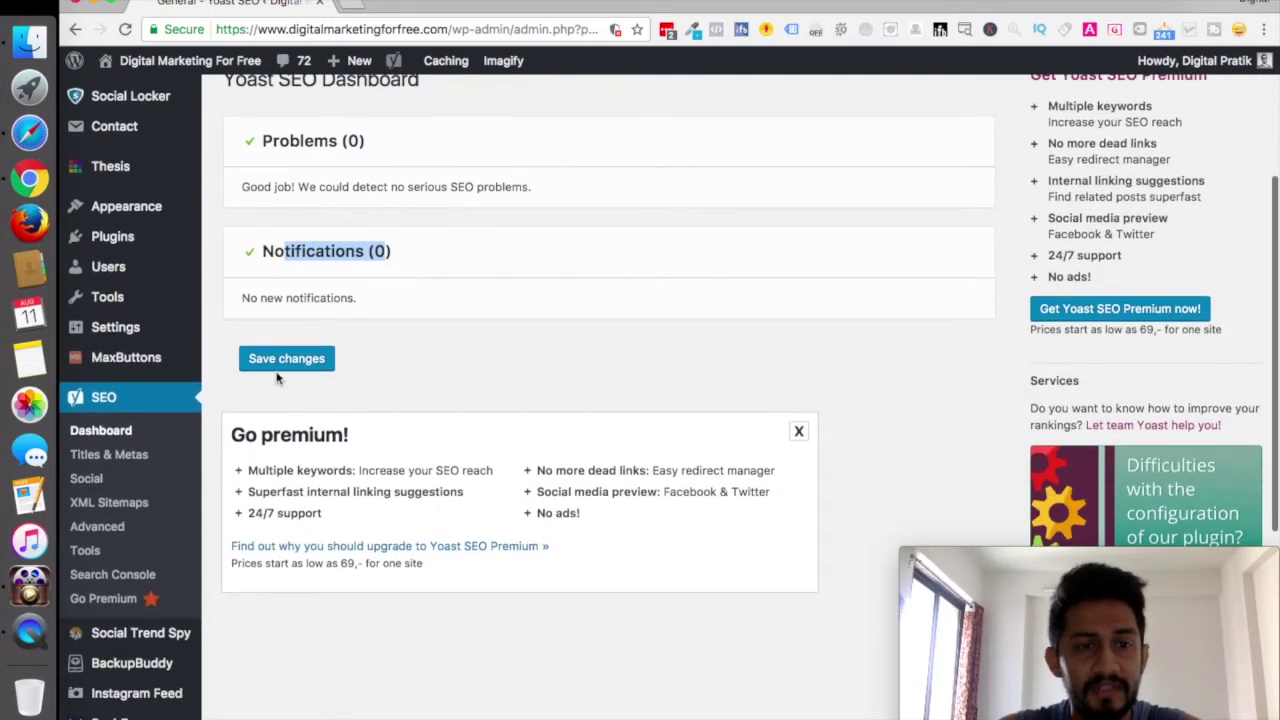
pyautogui.click(798, 432)
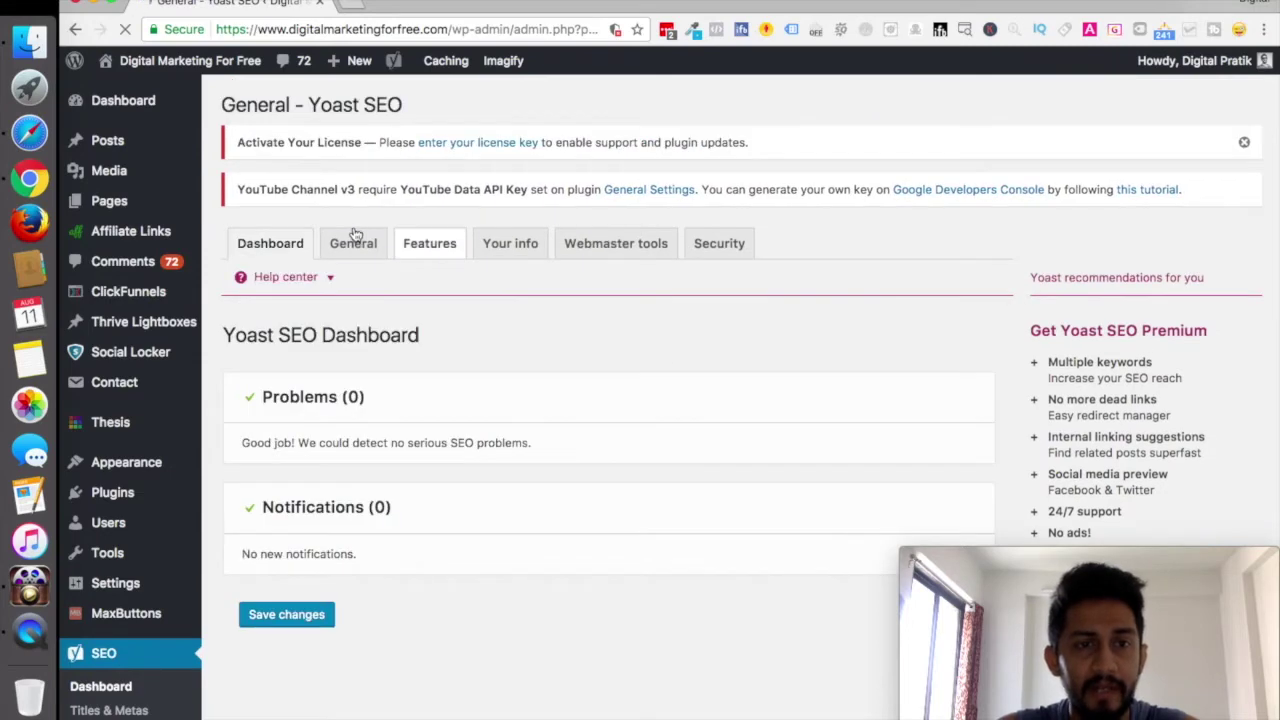
# Step: Read the configuration wizard description in Yoast SEO's General settings and open the wizard
pyautogui.click(353, 255)
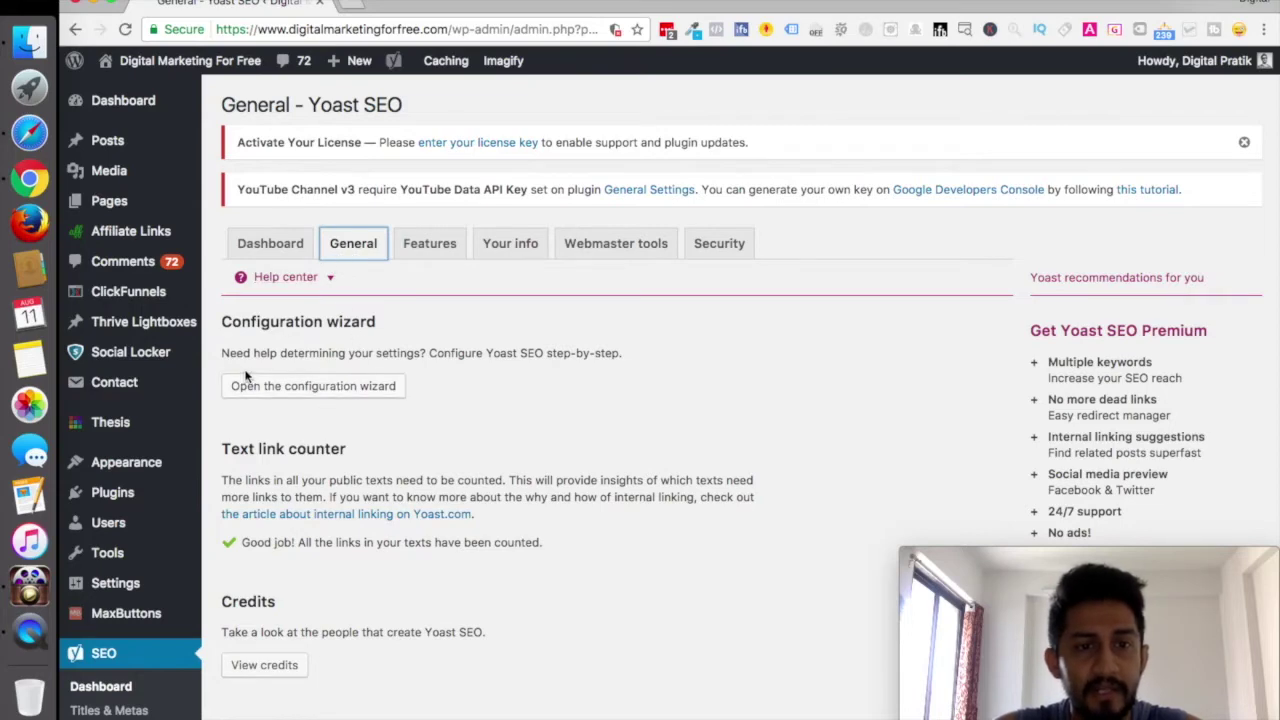
pyautogui.moveTo(222, 352); pyautogui.dragTo(624, 355)
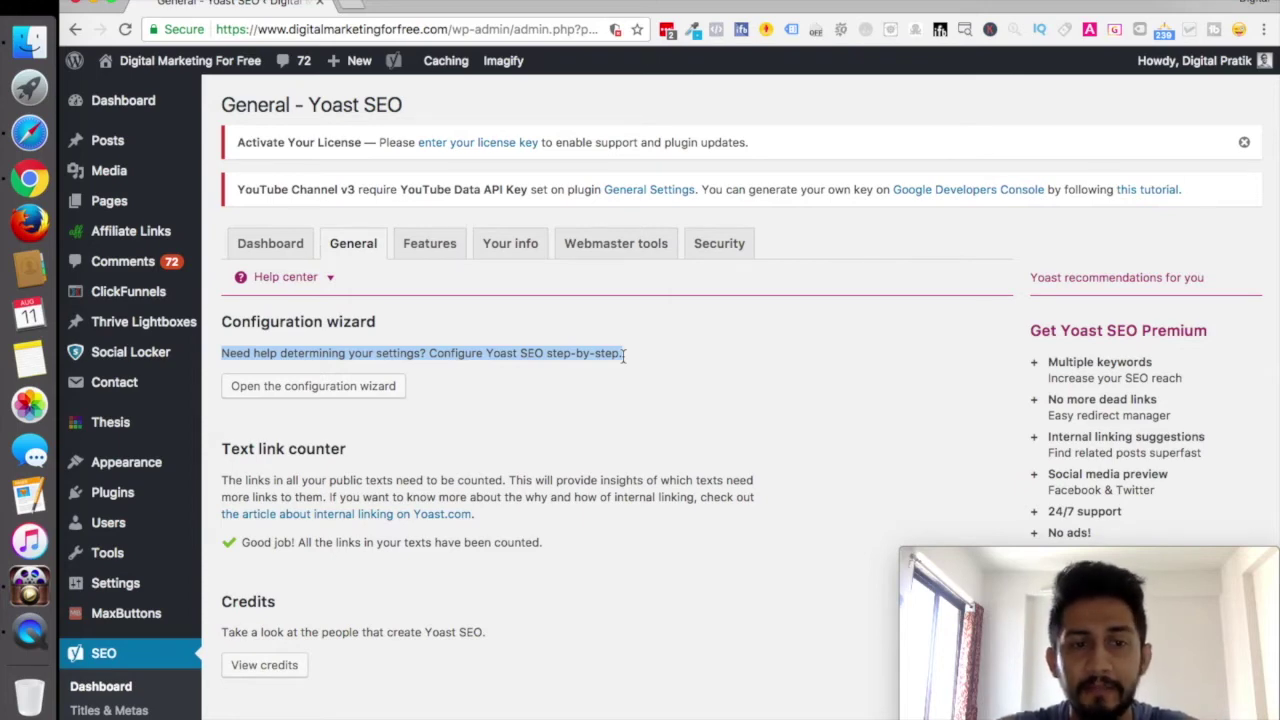
pyautogui.click(431, 352)
pyautogui.moveTo(431, 352); pyautogui.dragTo(628, 352)
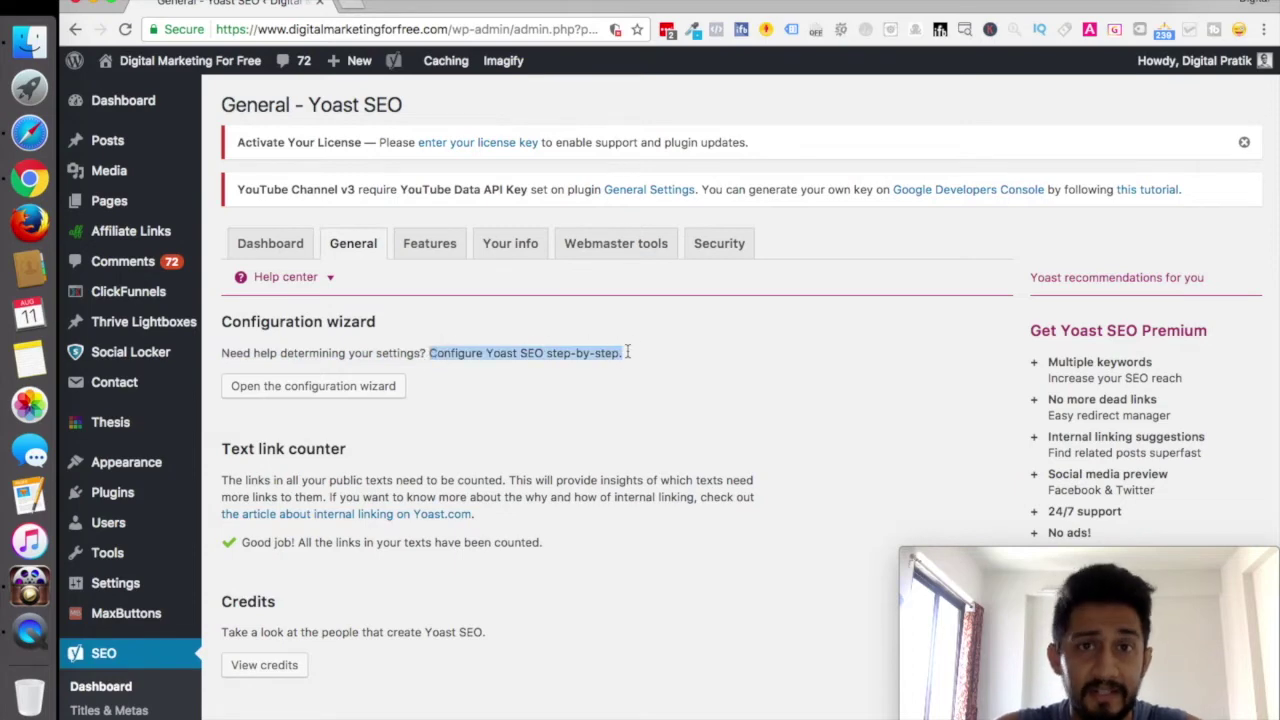
pyautogui.click(298, 392)
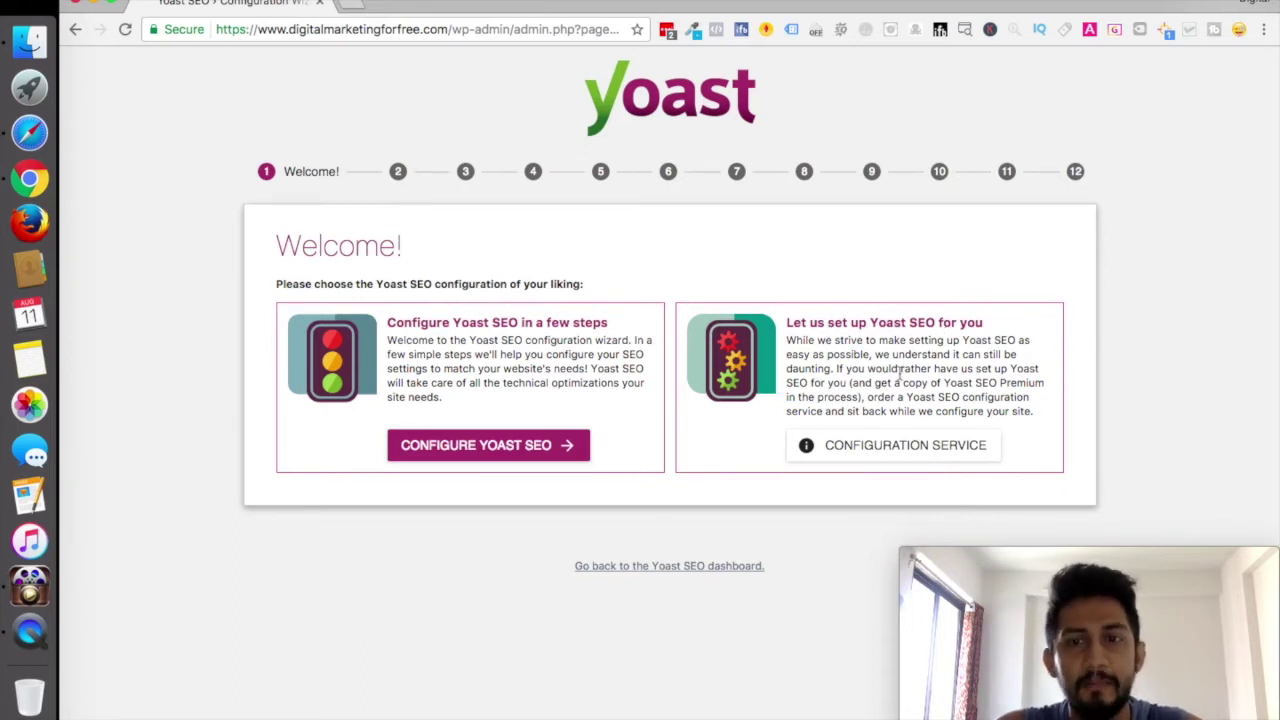
# Step: Look through the packages and prices on Yoast's paid Configuration service page and return to the wizard
pyautogui.click(868, 452)
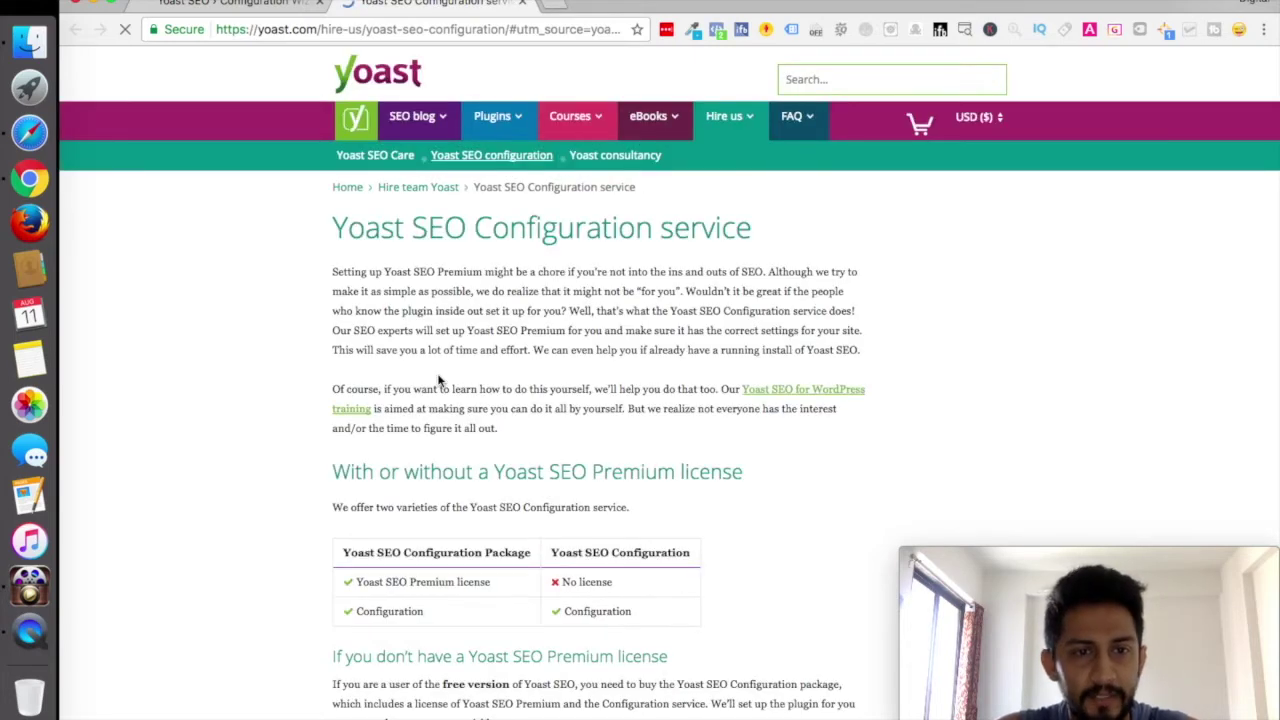
pyautogui.scroll(-1, 438, 379)
pyautogui.scroll(-10, 438, 379)
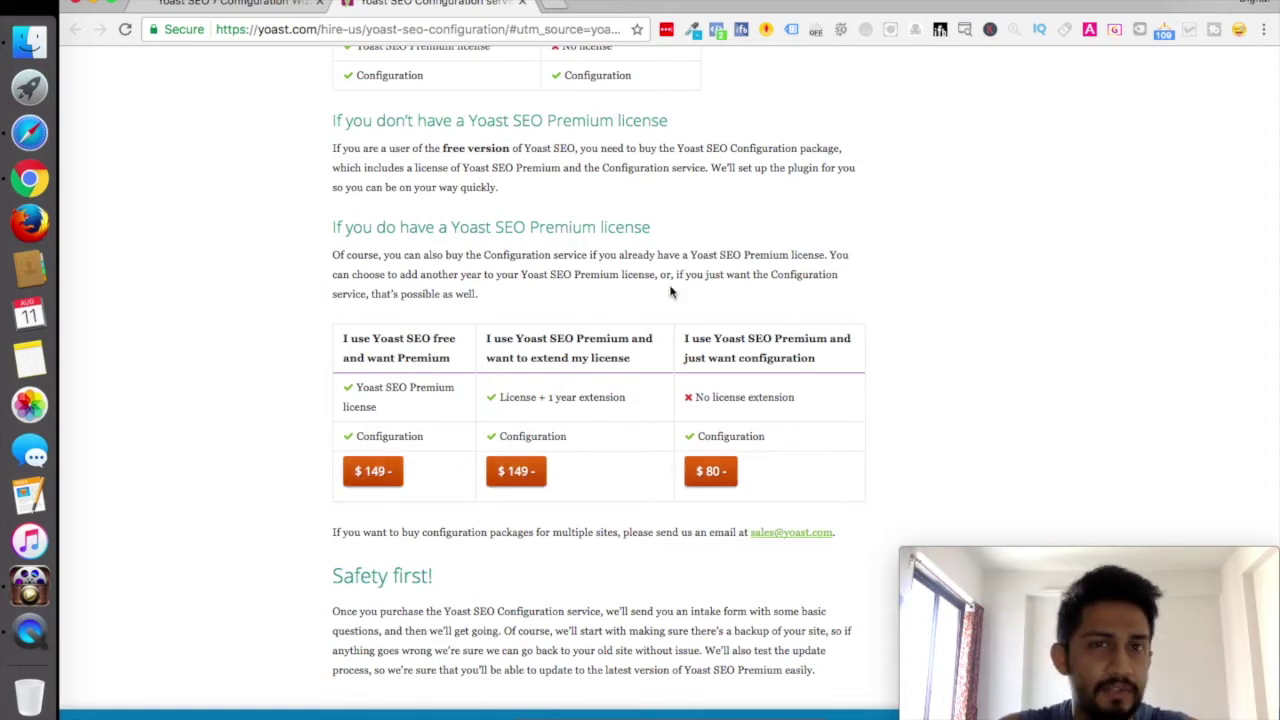
pyautogui.click(521, 4)
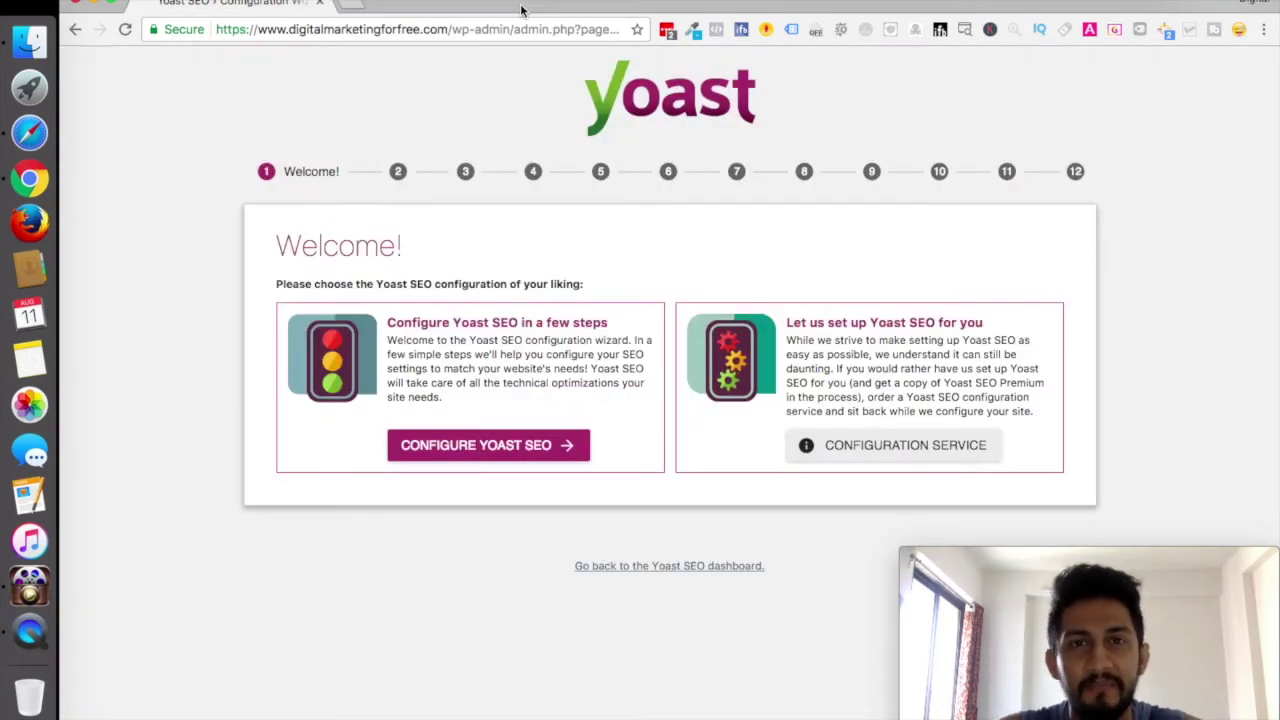
# Step: Start the Yoast SEO configuration and set the site's environment to Production
pyautogui.click(470, 453)
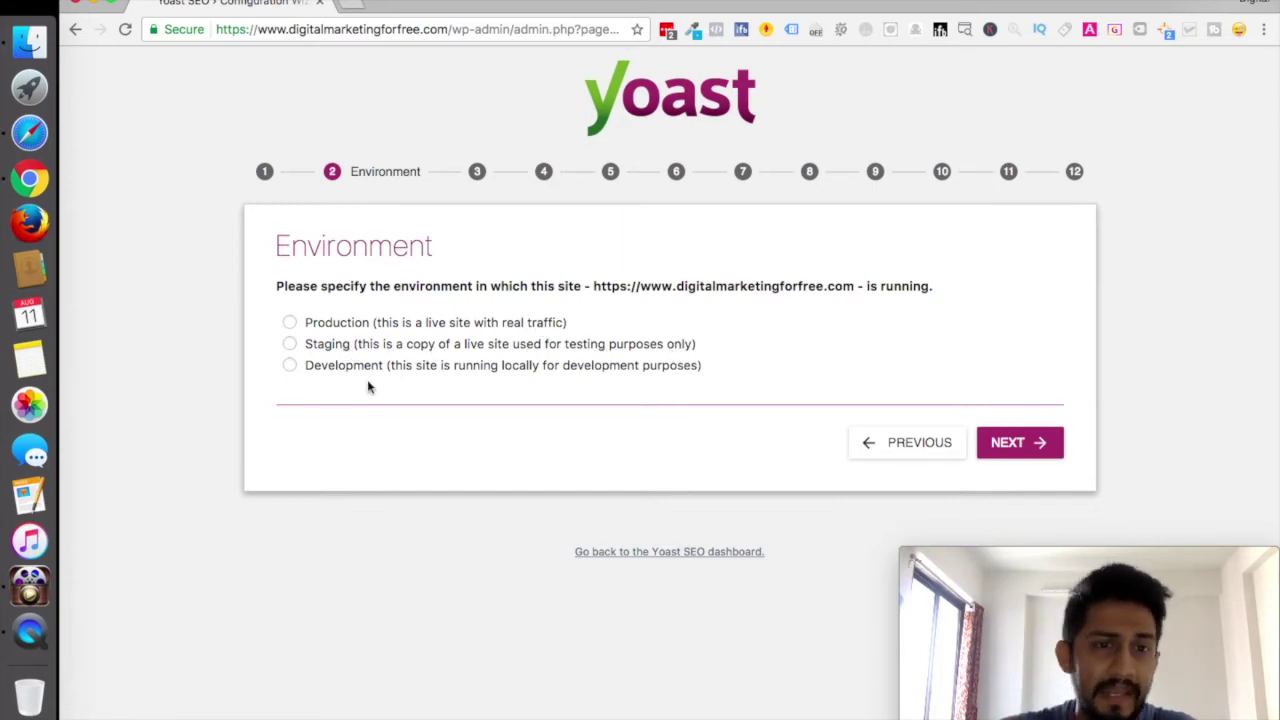
pyautogui.click(289, 322)
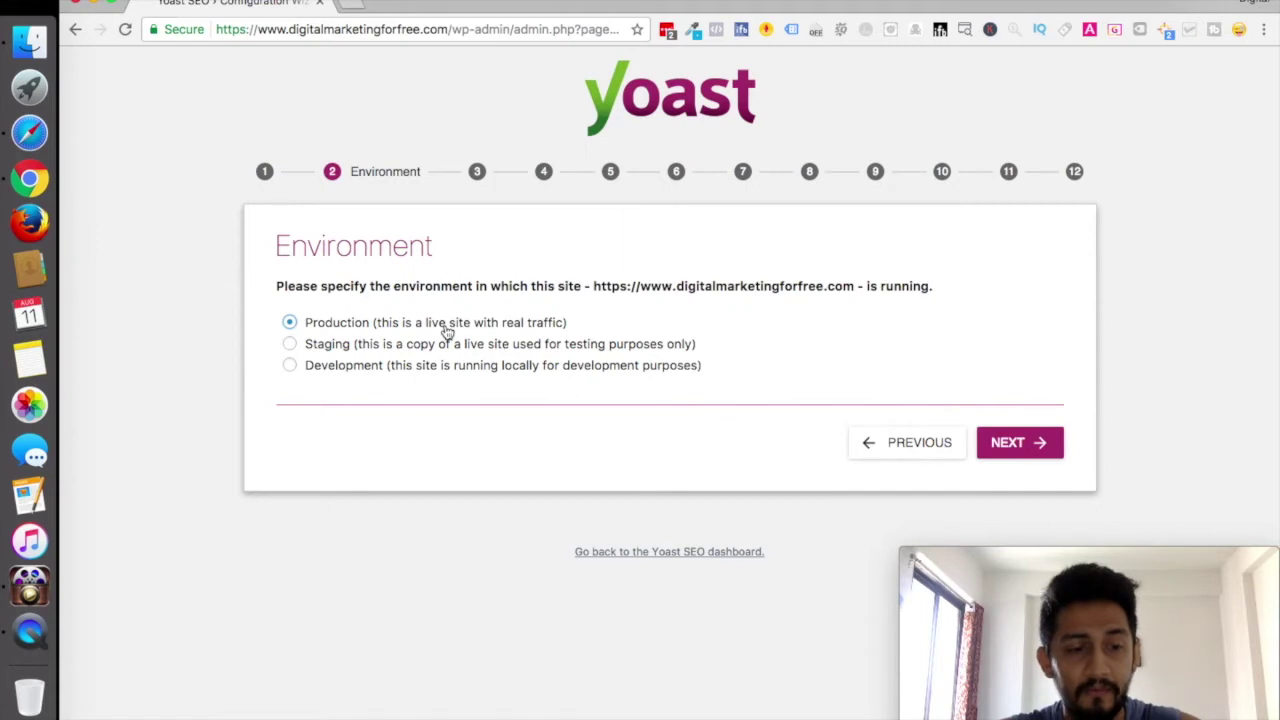
pyautogui.click(350, 4)
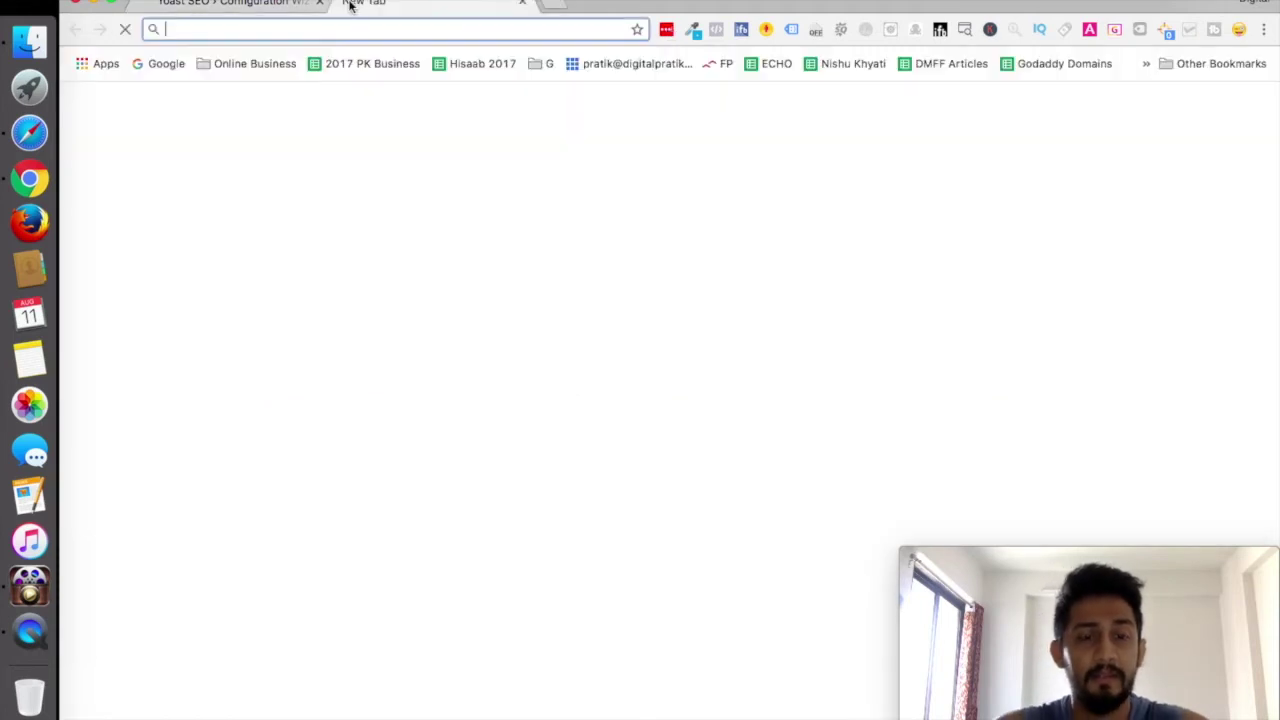
pyautogui.write('digital')
pyautogui.press('Return')
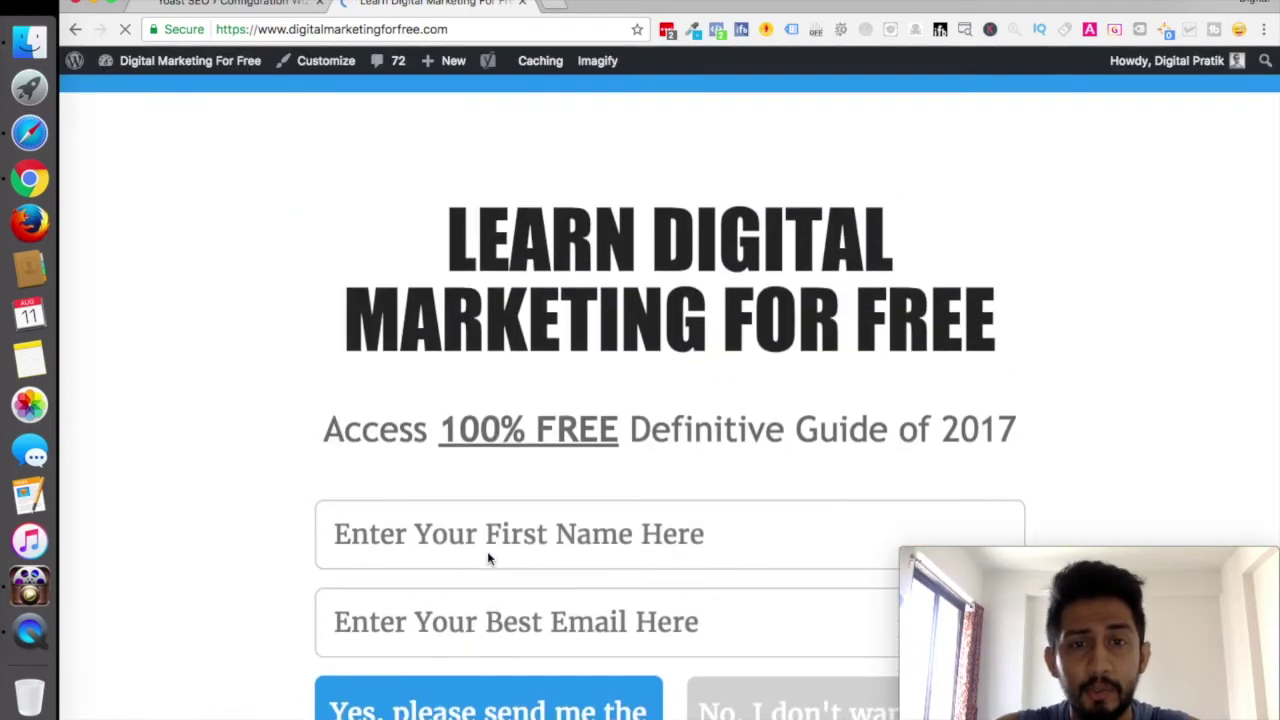
pyautogui.scroll(-3, 487, 551)
pyautogui.scroll(-3, 687, 556)
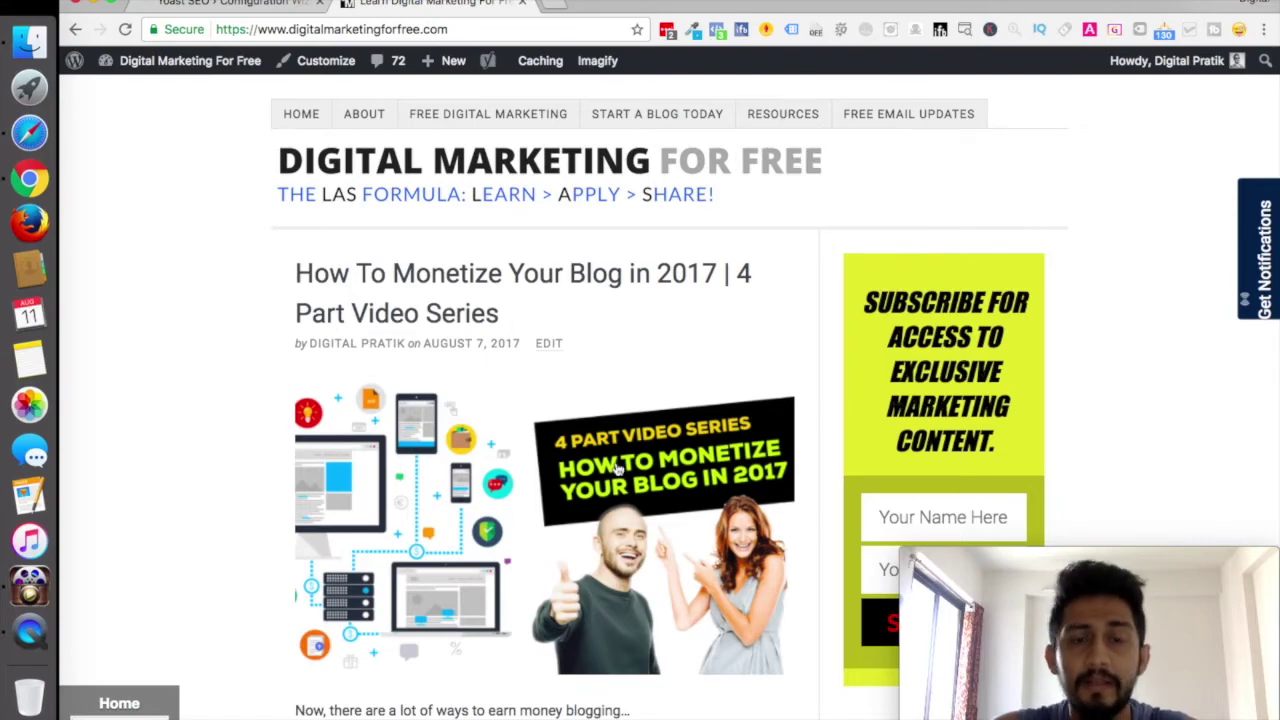
pyautogui.scroll(-5, 563, 483)
pyautogui.scroll(-5, 563, 481)
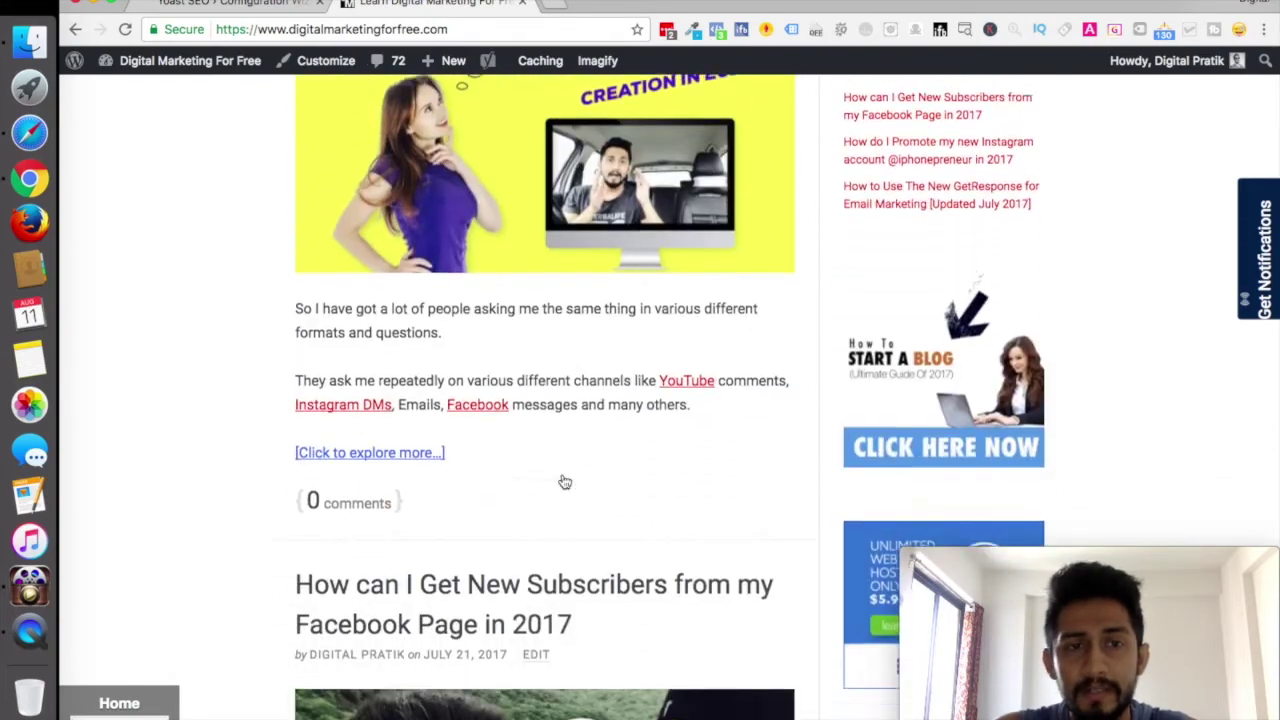
pyautogui.scroll(8, 553, 313)
pyautogui.scroll(5, 553, 313)
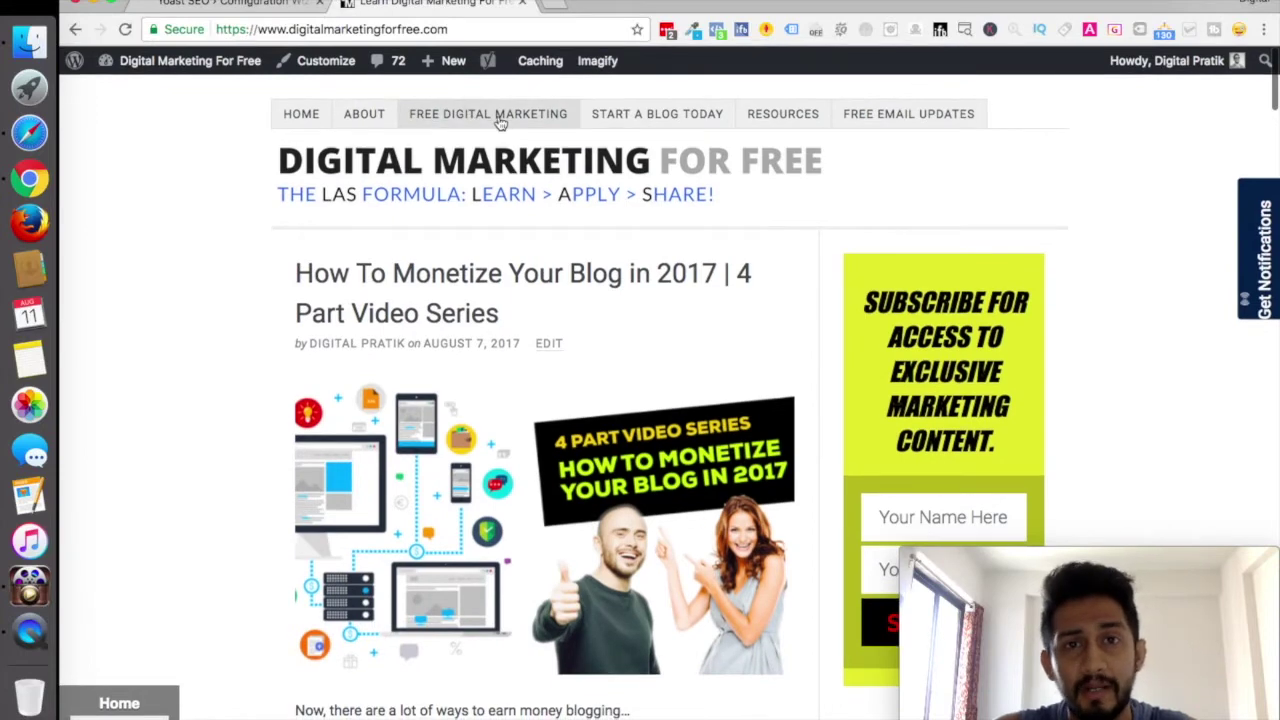
pyautogui.click(664, 120)
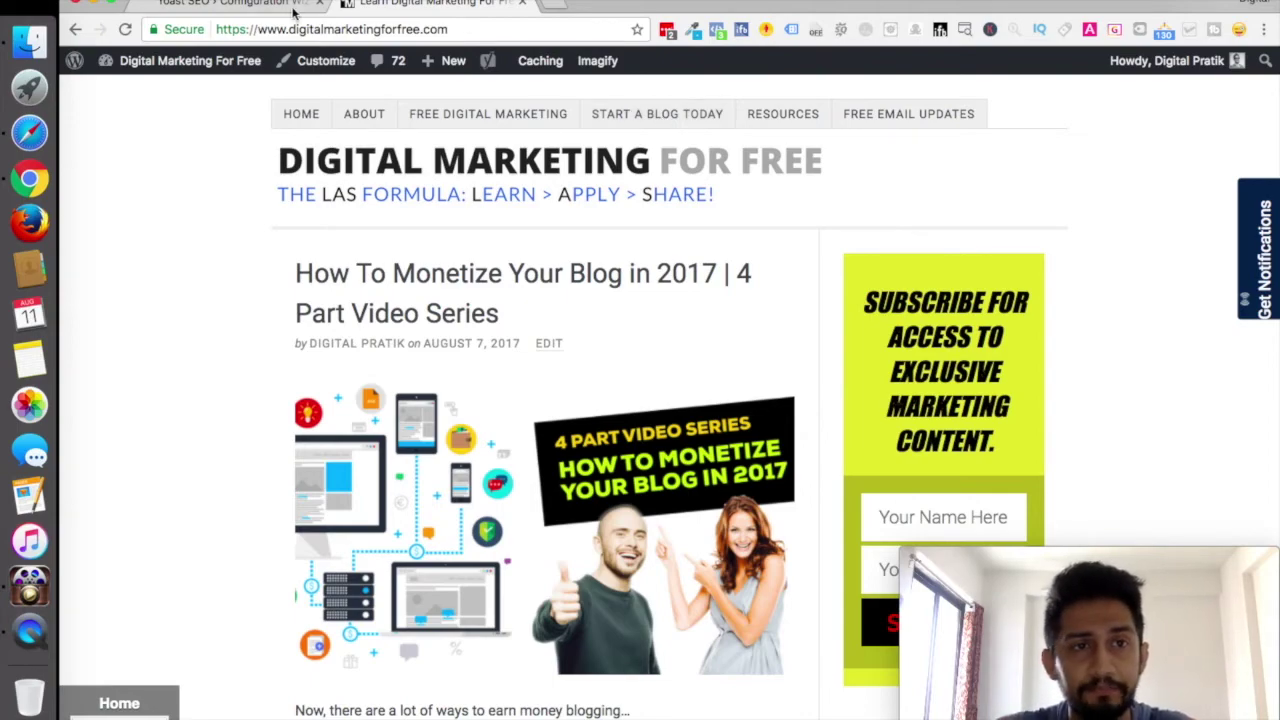
# Step: Return to the configuration wizard, proceed past the Environment step and set the site type to Blog
pyautogui.click(262, 5)
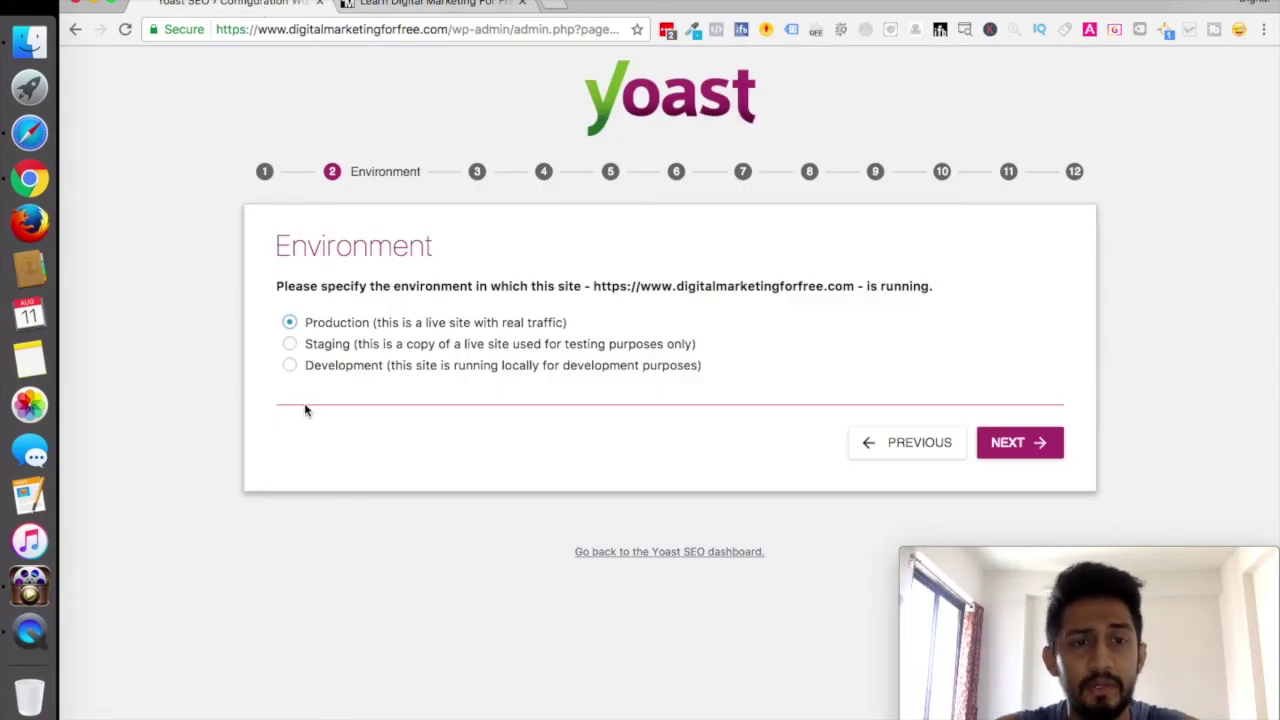
pyautogui.click(1040, 448)
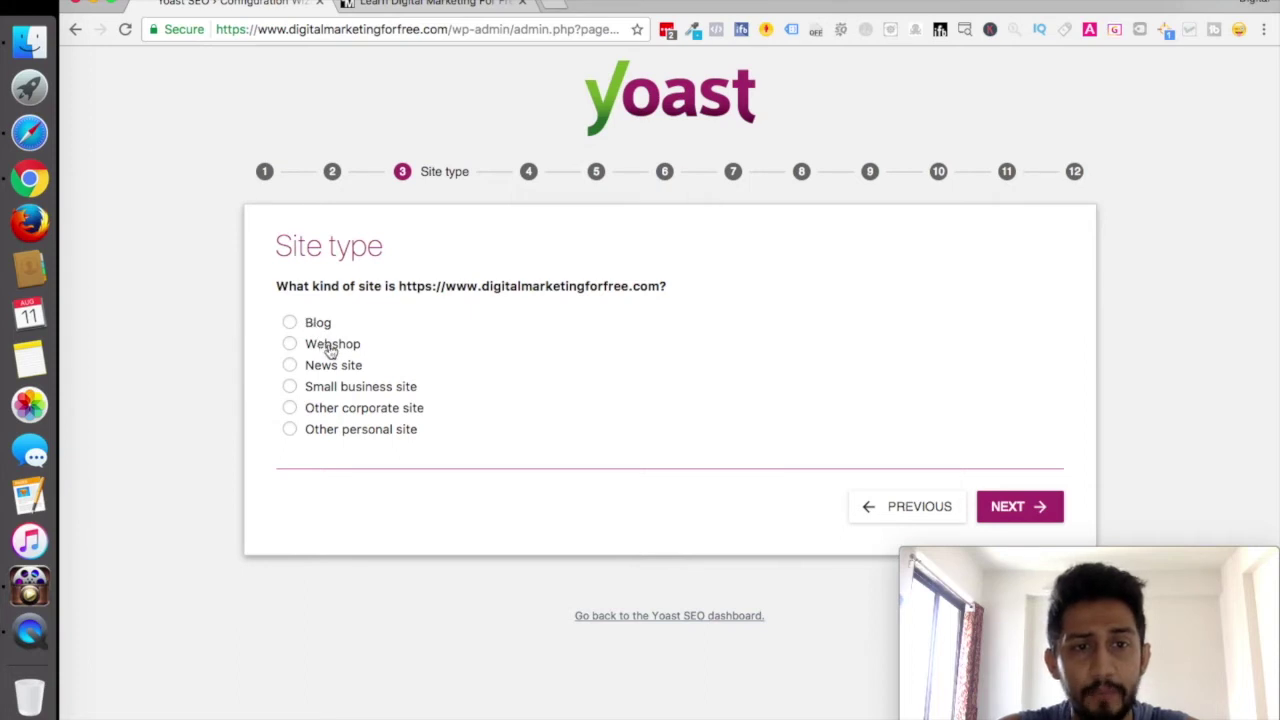
pyautogui.moveTo(366, 351); pyautogui.dragTo(315, 350)
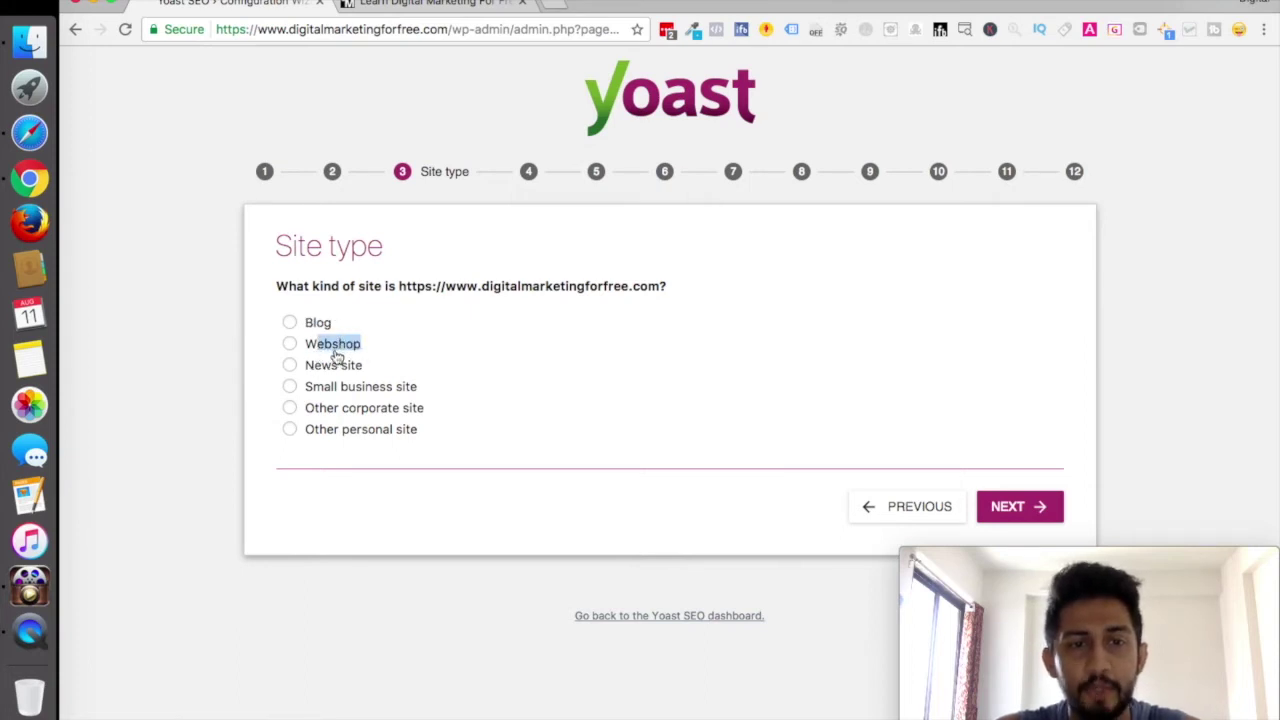
pyautogui.click(320, 347)
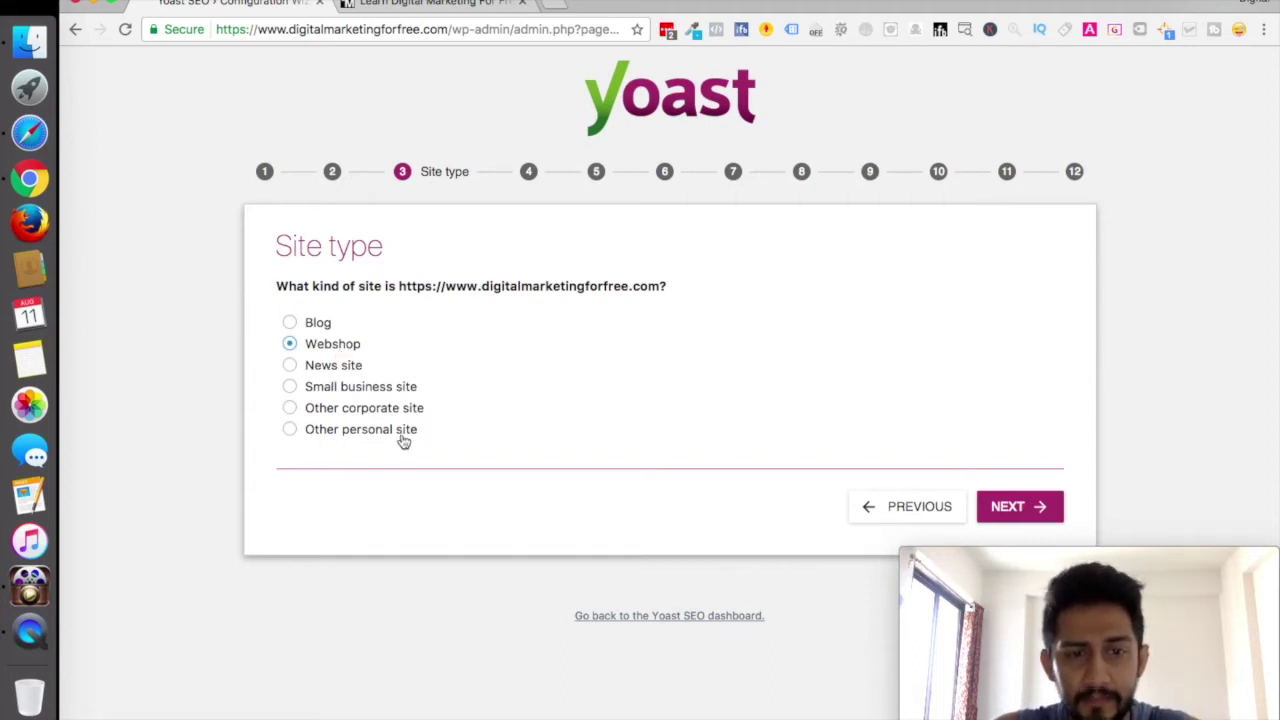
pyautogui.click(290, 324)
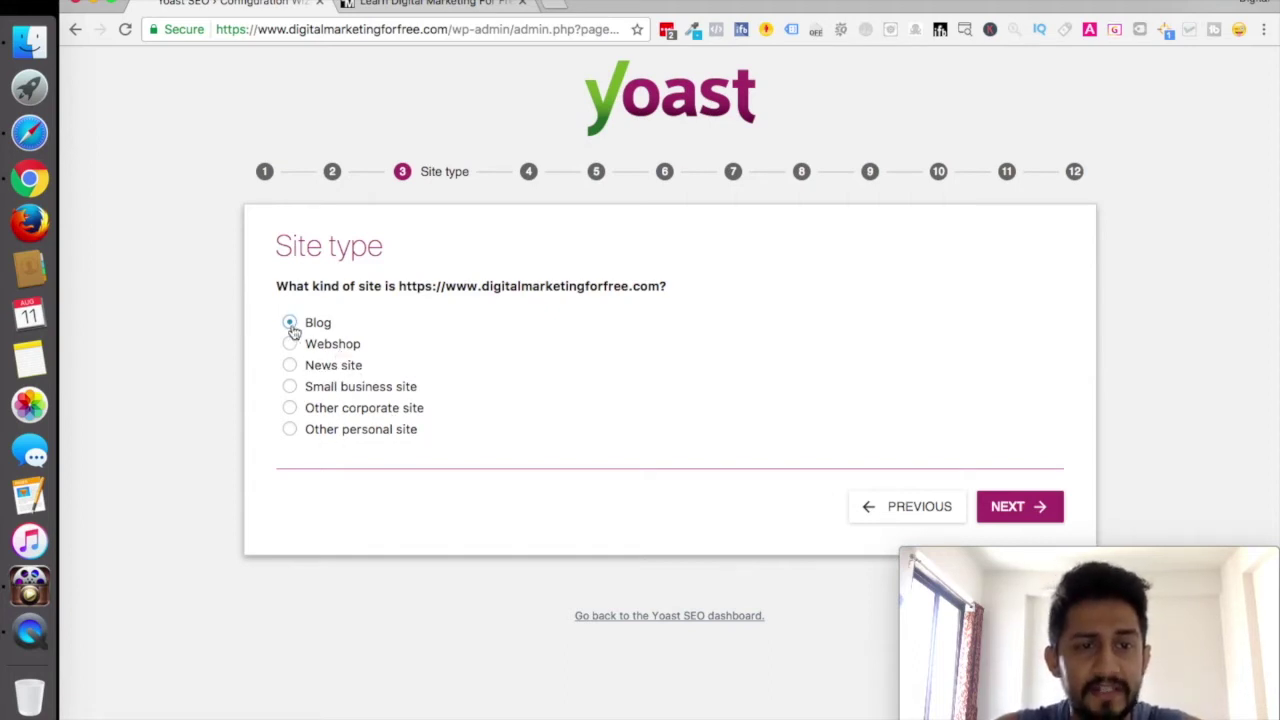
pyautogui.click(1018, 507)
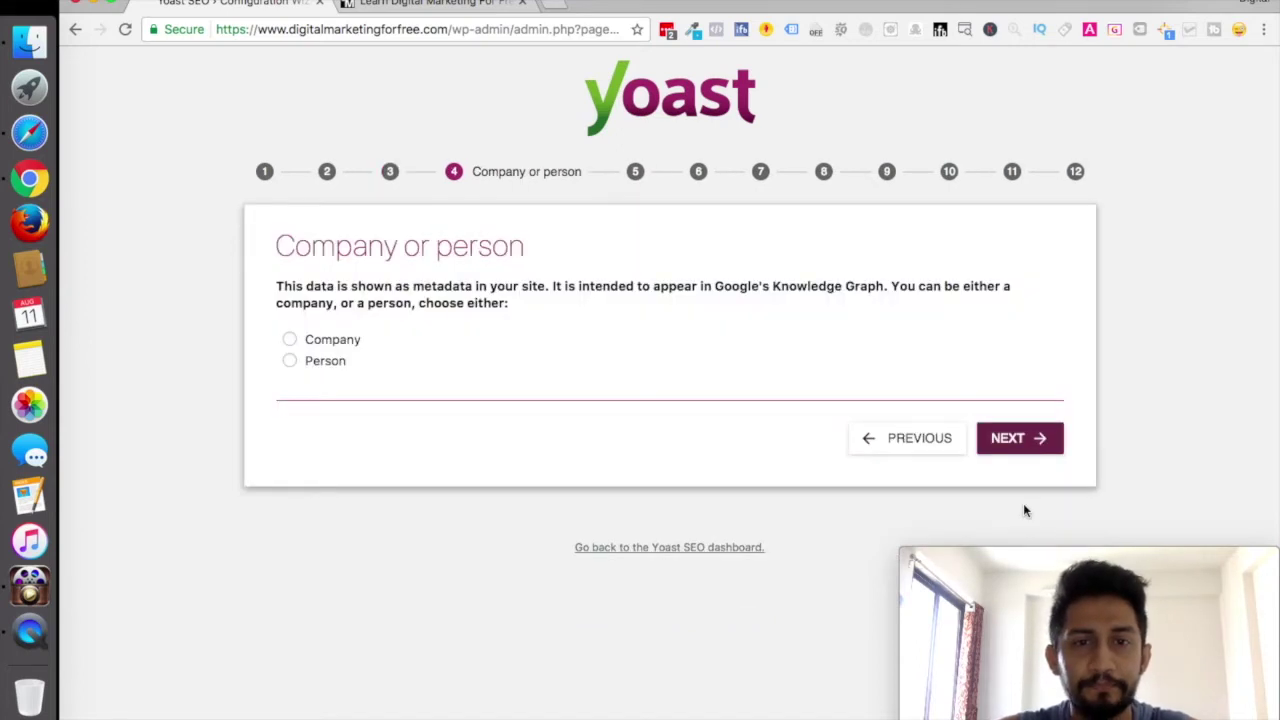
# Step: Declare the site as belonging to a Person, enter the person's name and continue to the social profiles
pyautogui.click(312, 361)
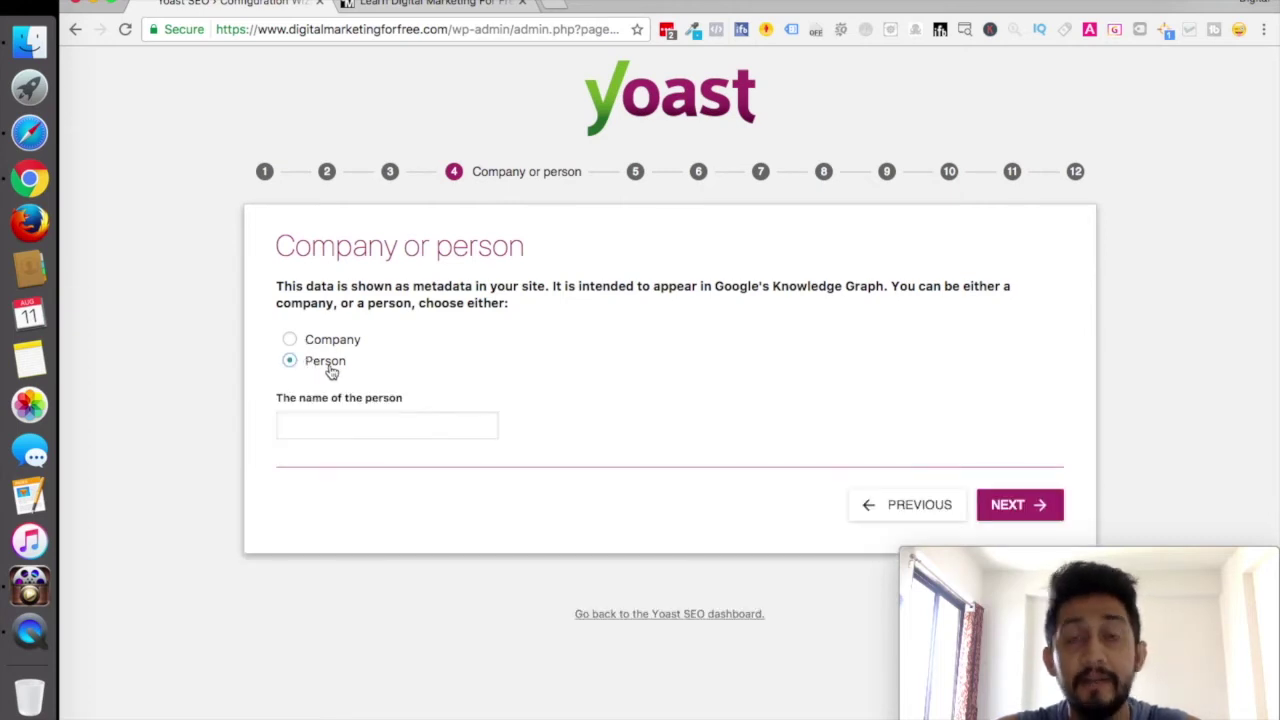
pyautogui.click(409, 431)
pyautogui.write('digital')
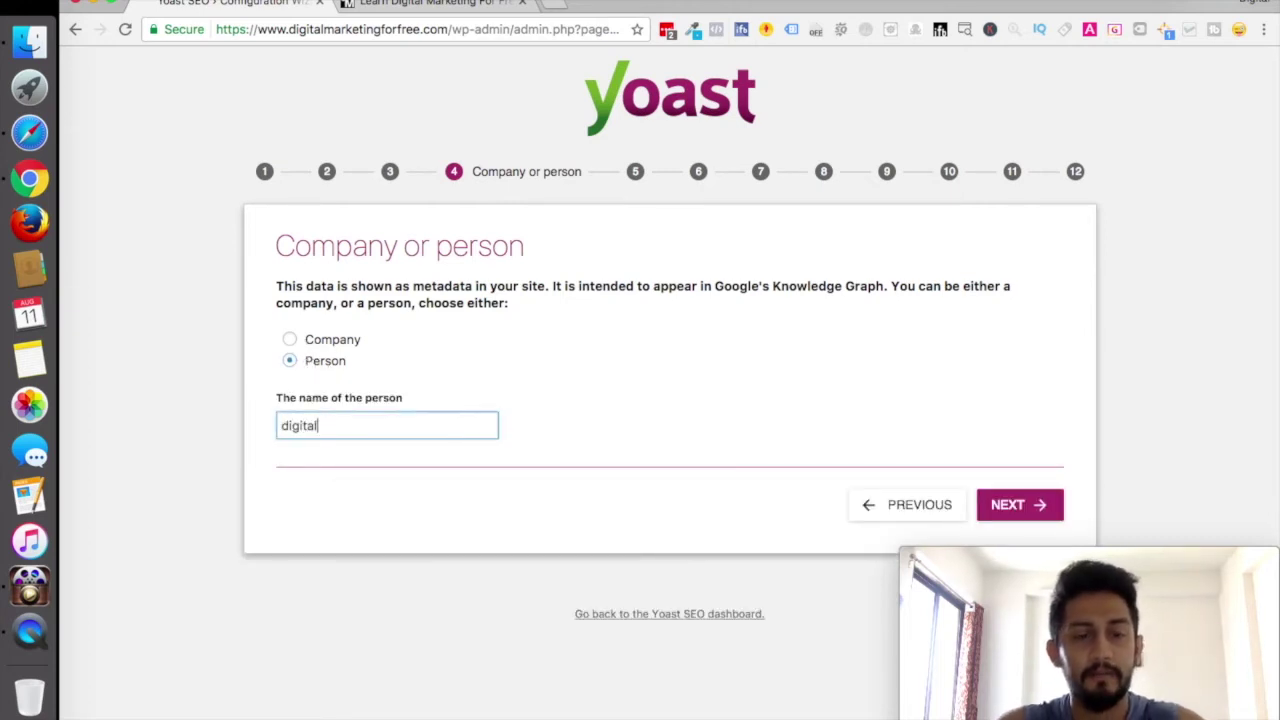
pyautogui.press('super+a')
pyautogui.write('Digit')
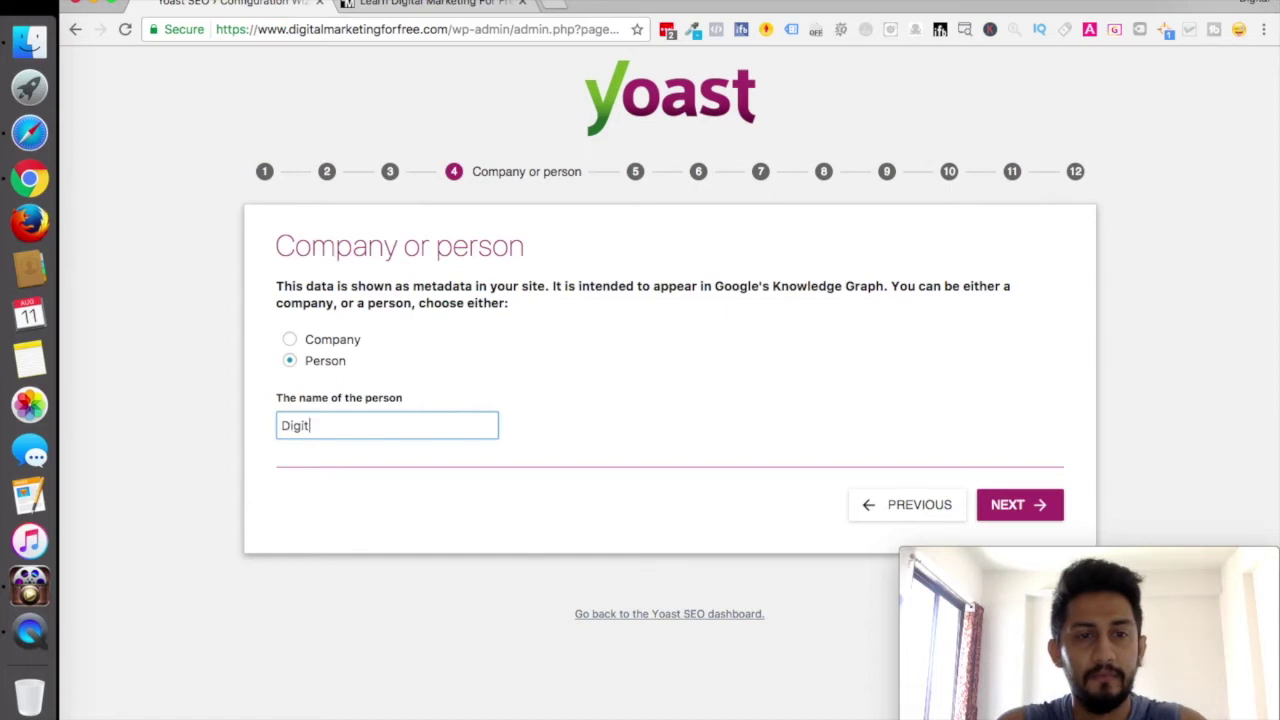
pyautogui.write('al Pratik')
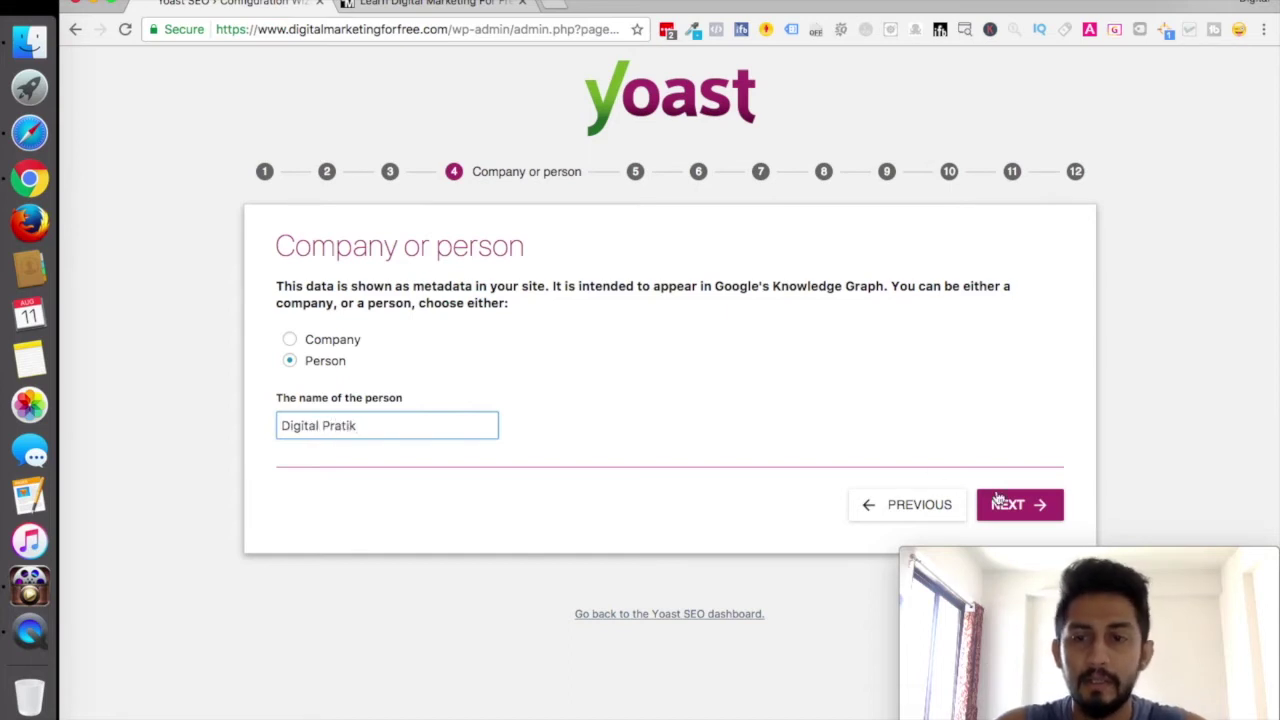
pyautogui.click(1035, 507)
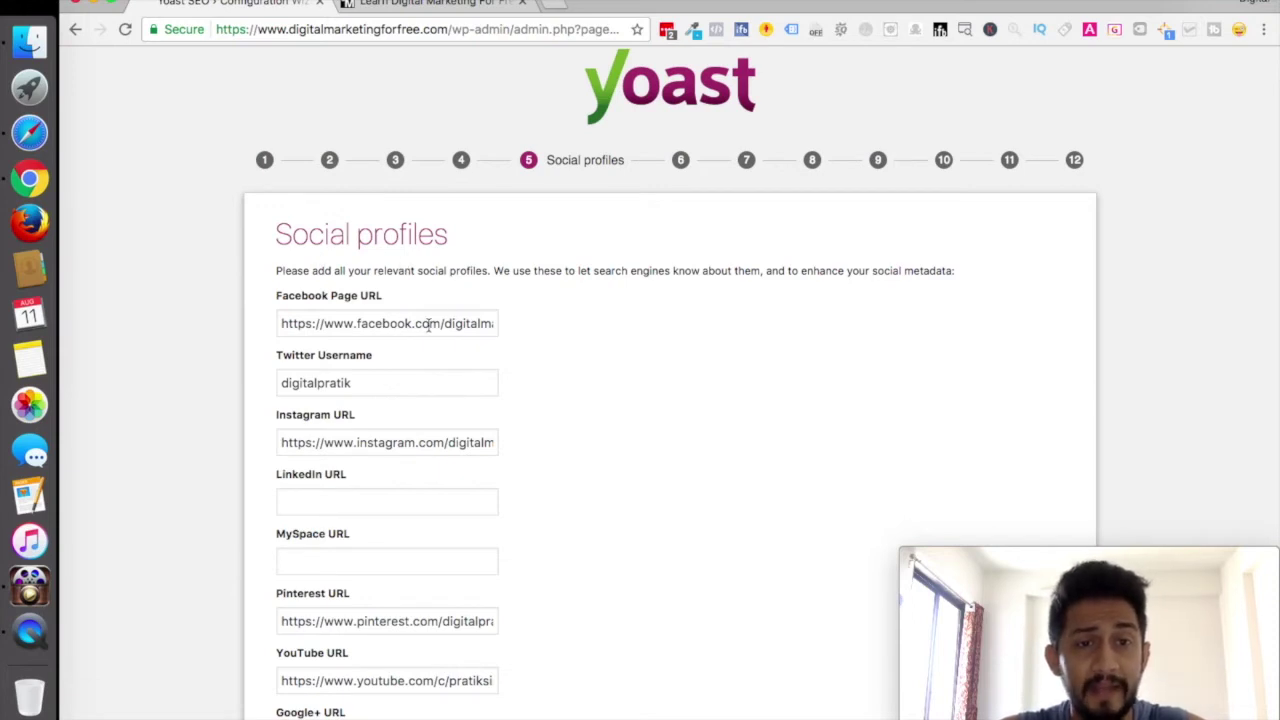
# Step: Open facebook.com/digitalmarketingforfree in a new browser tab and copy its address into the wizard's Facebook Page URL
pyautogui.click(416, 323)
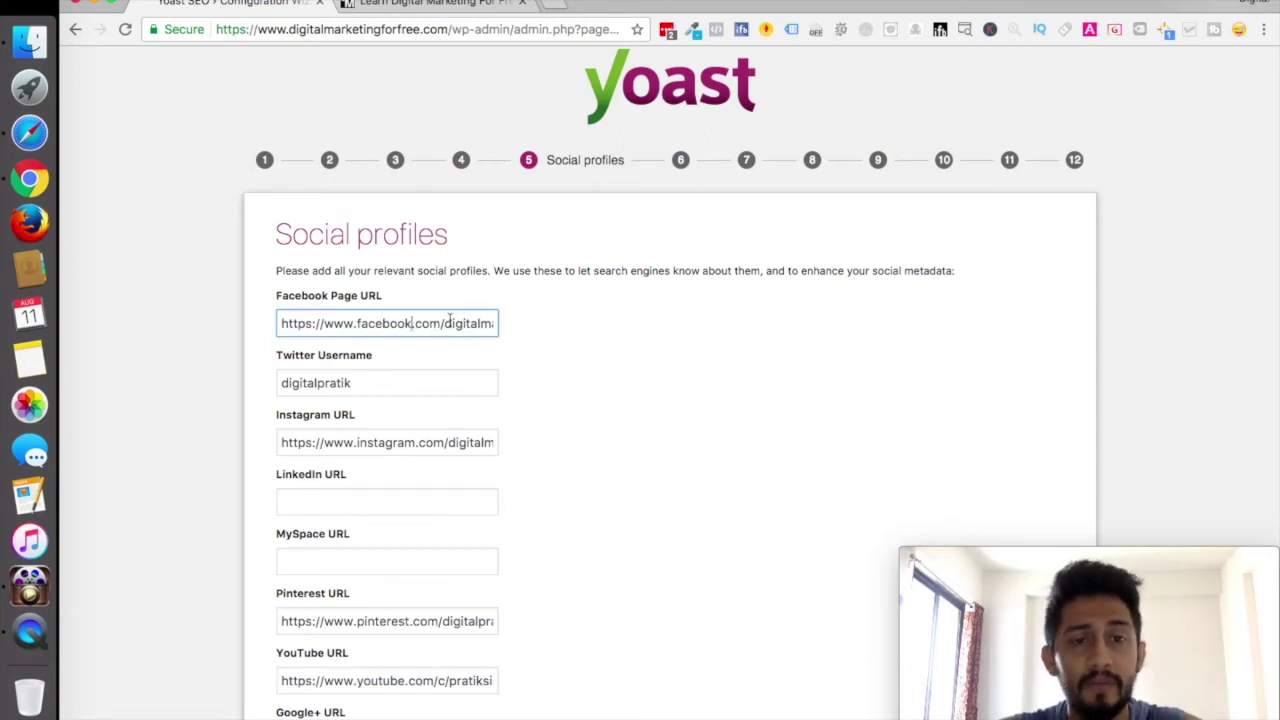
pyautogui.click(565, 8)
pyautogui.write('facebook.com/digital')
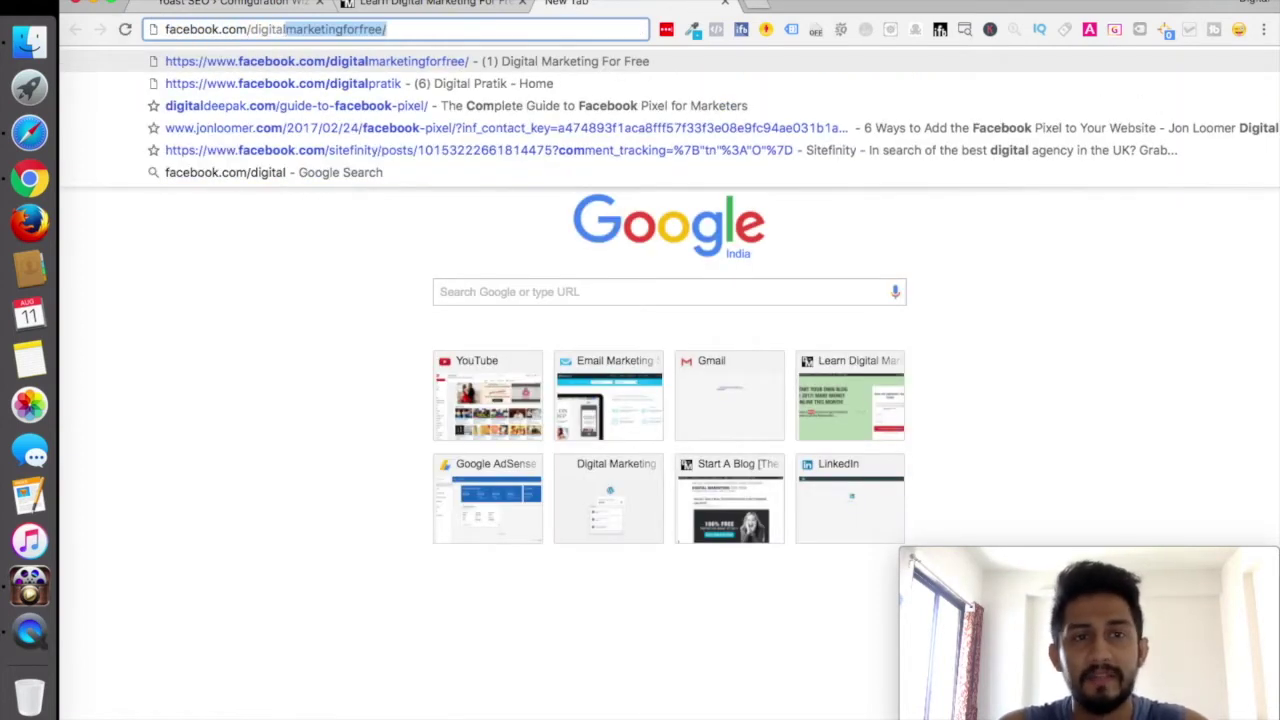
pyautogui.press('Return')
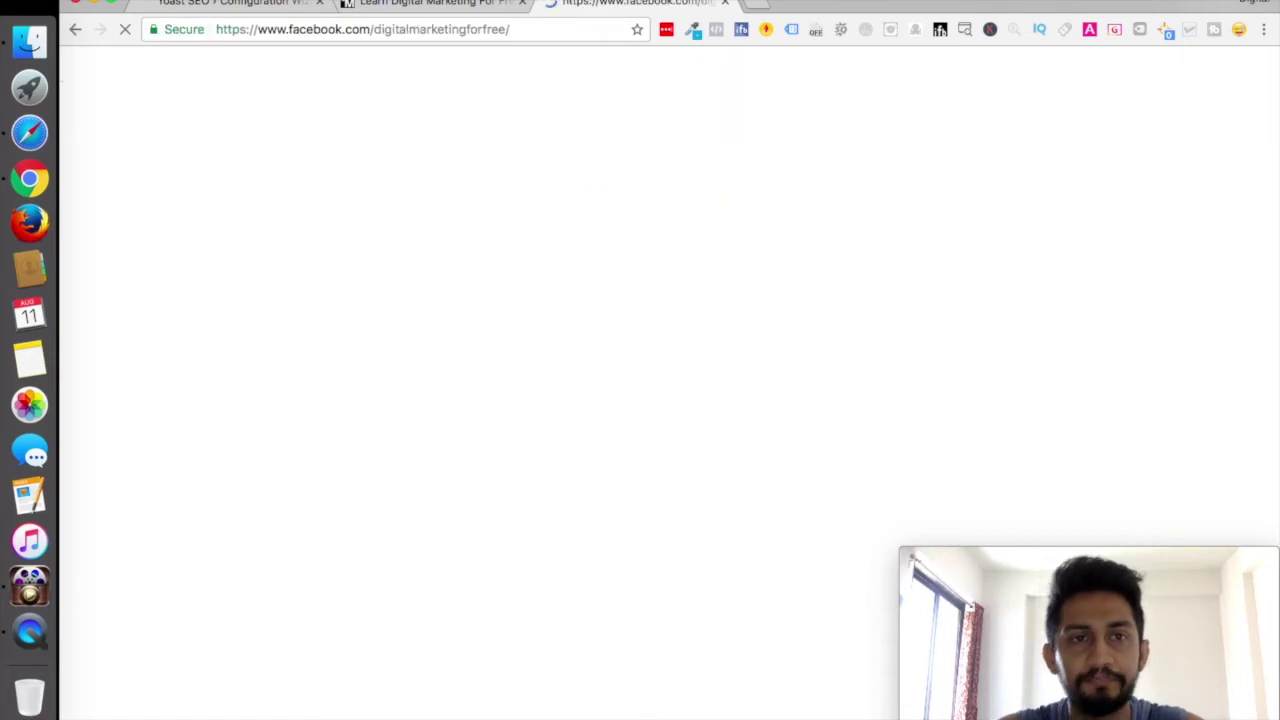
pyautogui.click(410, 31)
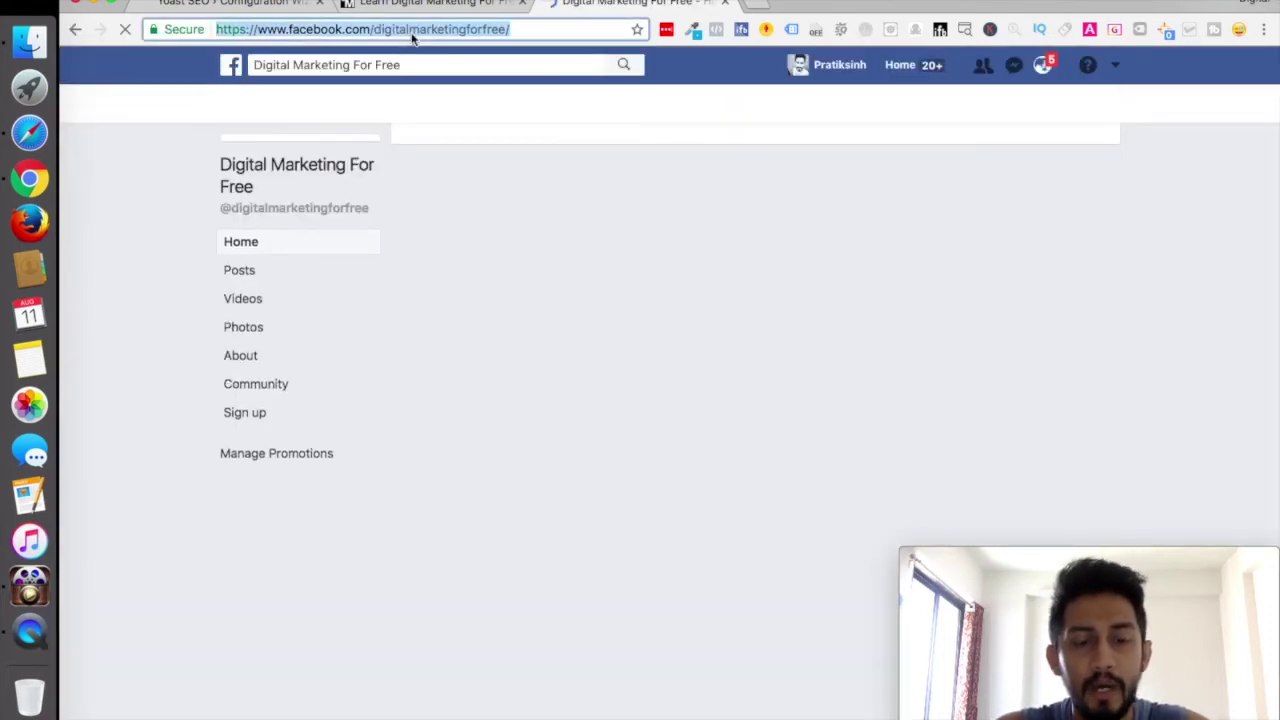
pyautogui.click(247, 3)
pyautogui.click(394, 335)
pyautogui.press('super+a')
pyautogui.press('super+v')
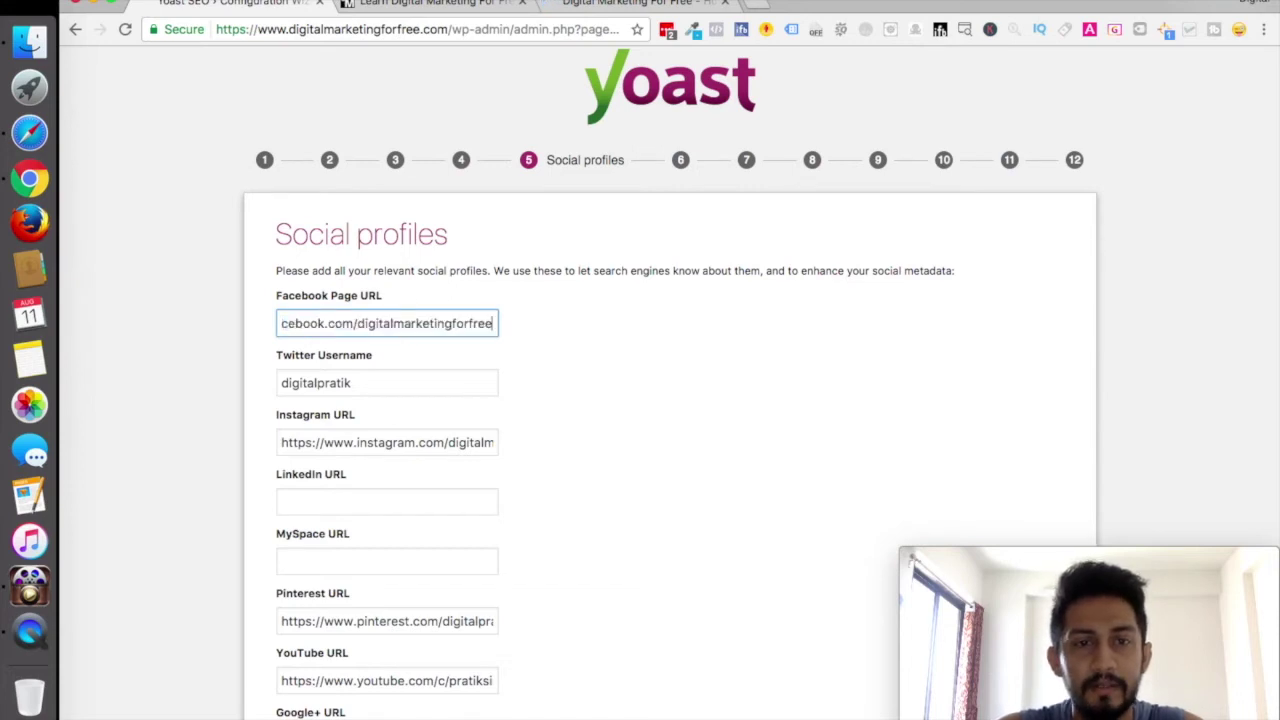
# Step: Open the Twitter profile for the username entered in the wizard, look through its tweets and return to the social profiles
pyautogui.click(348, 376)
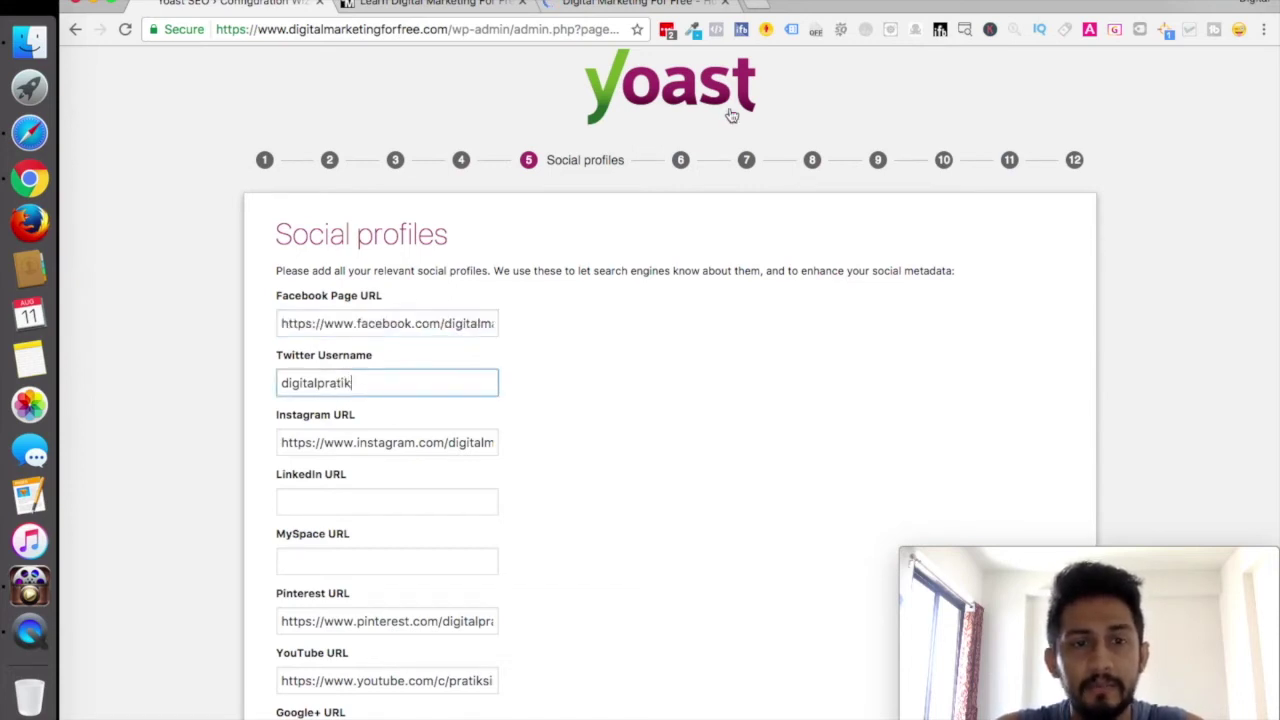
pyautogui.click(760, 10)
pyautogui.write('twitter')
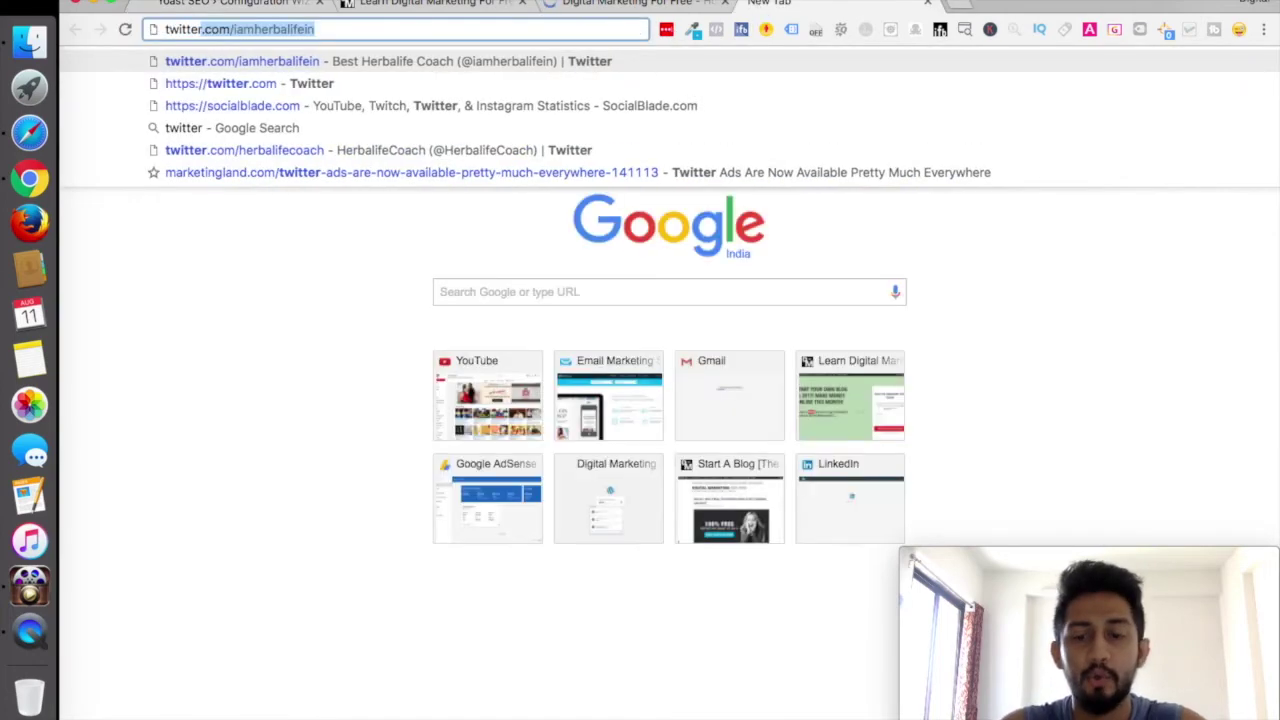
pyautogui.write('.com')
pyautogui.press('BackSpace')
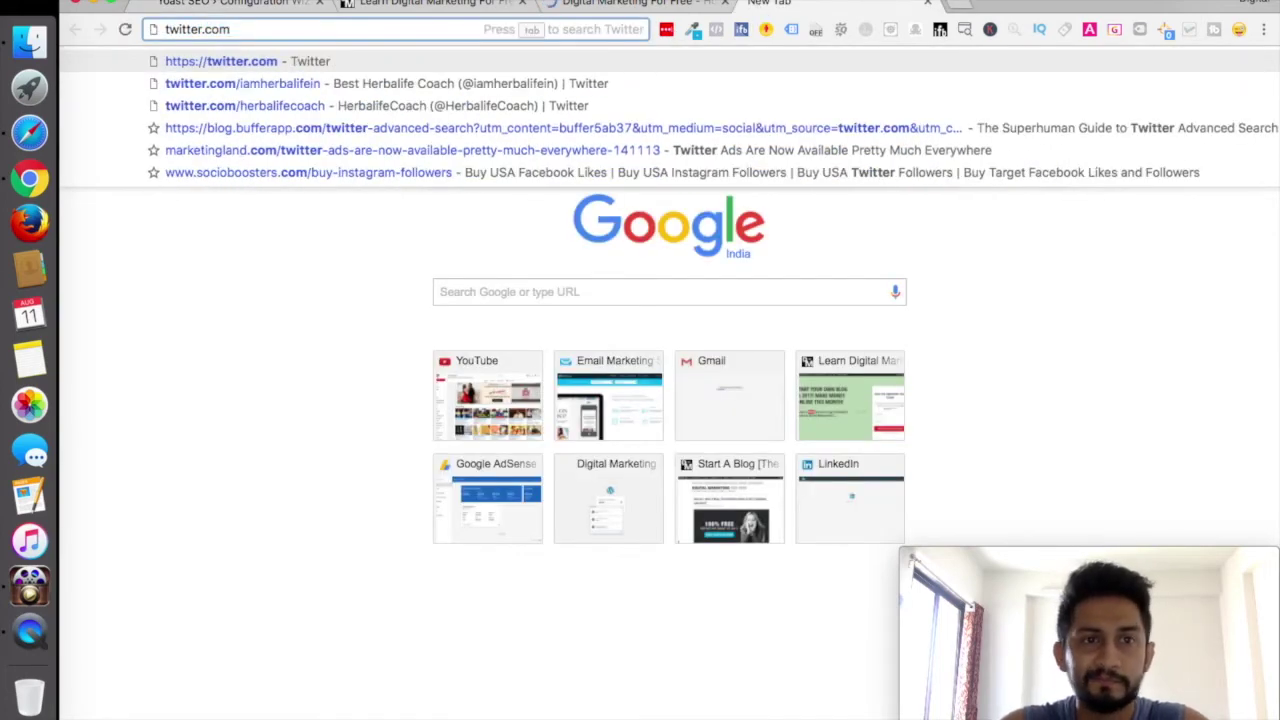
pyautogui.write('/')
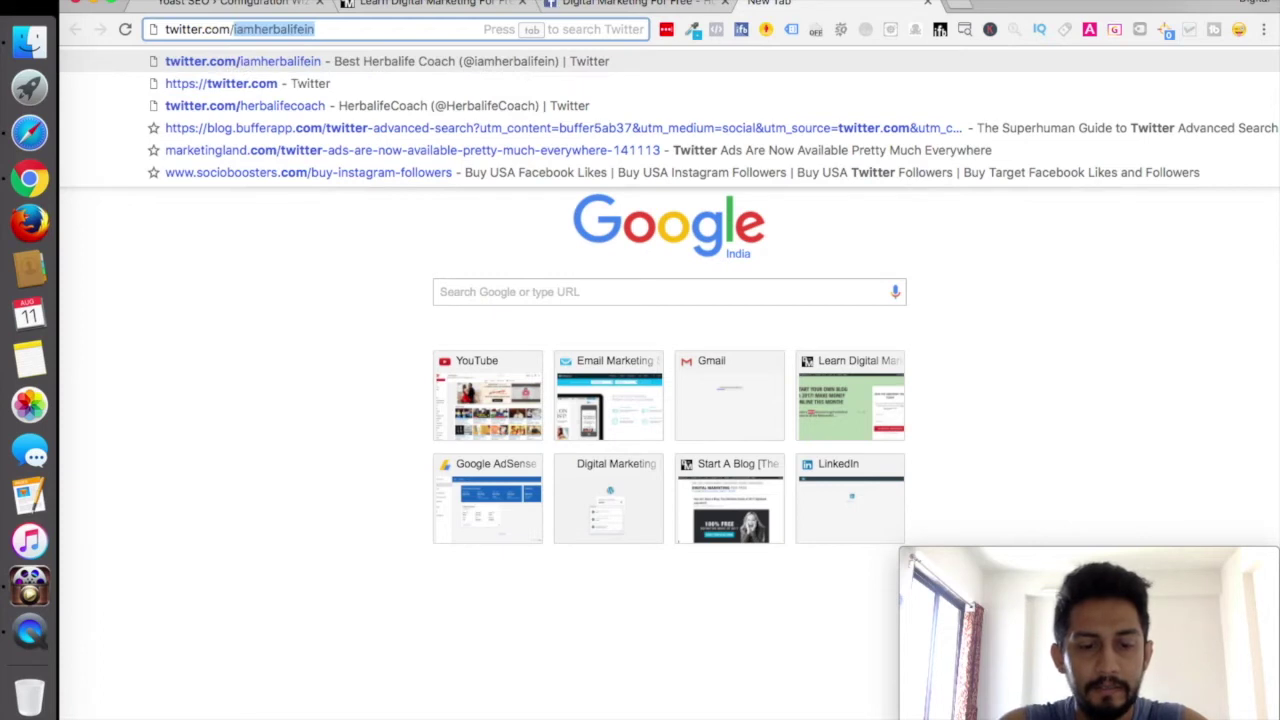
pyautogui.write('digitalpratik')
pyautogui.press('Return')
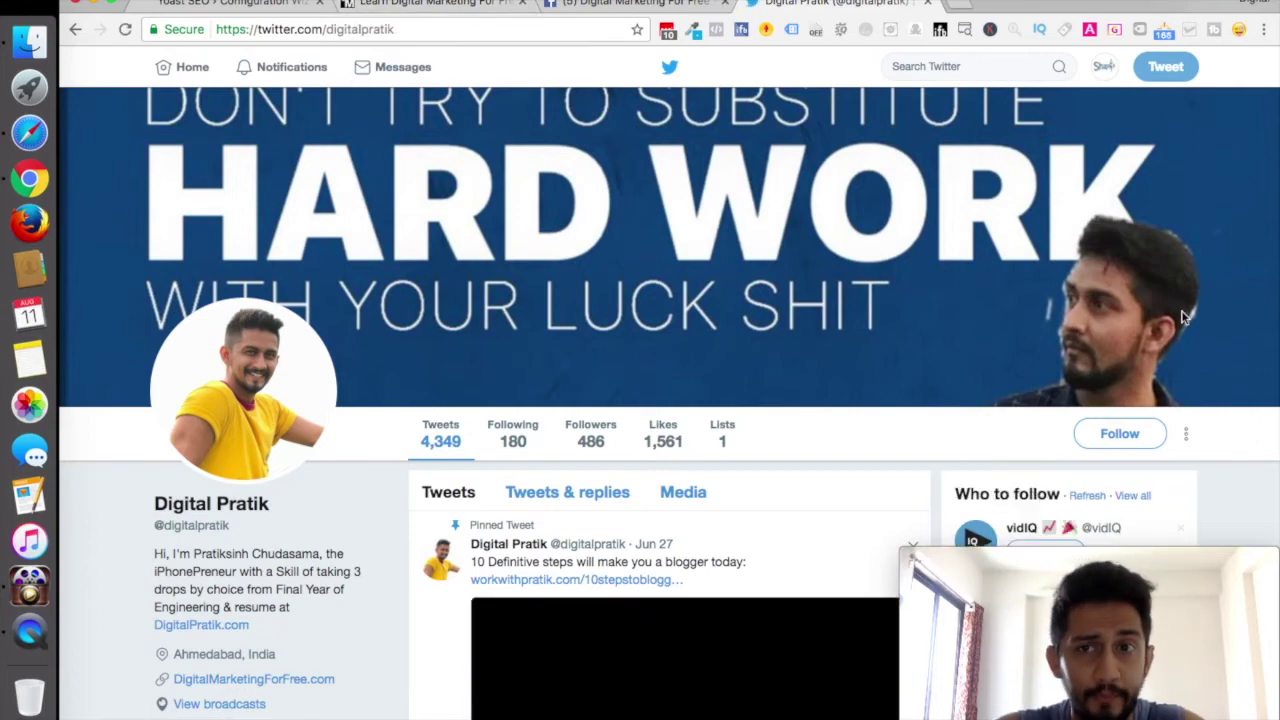
pyautogui.scroll(-10, 800, 280)
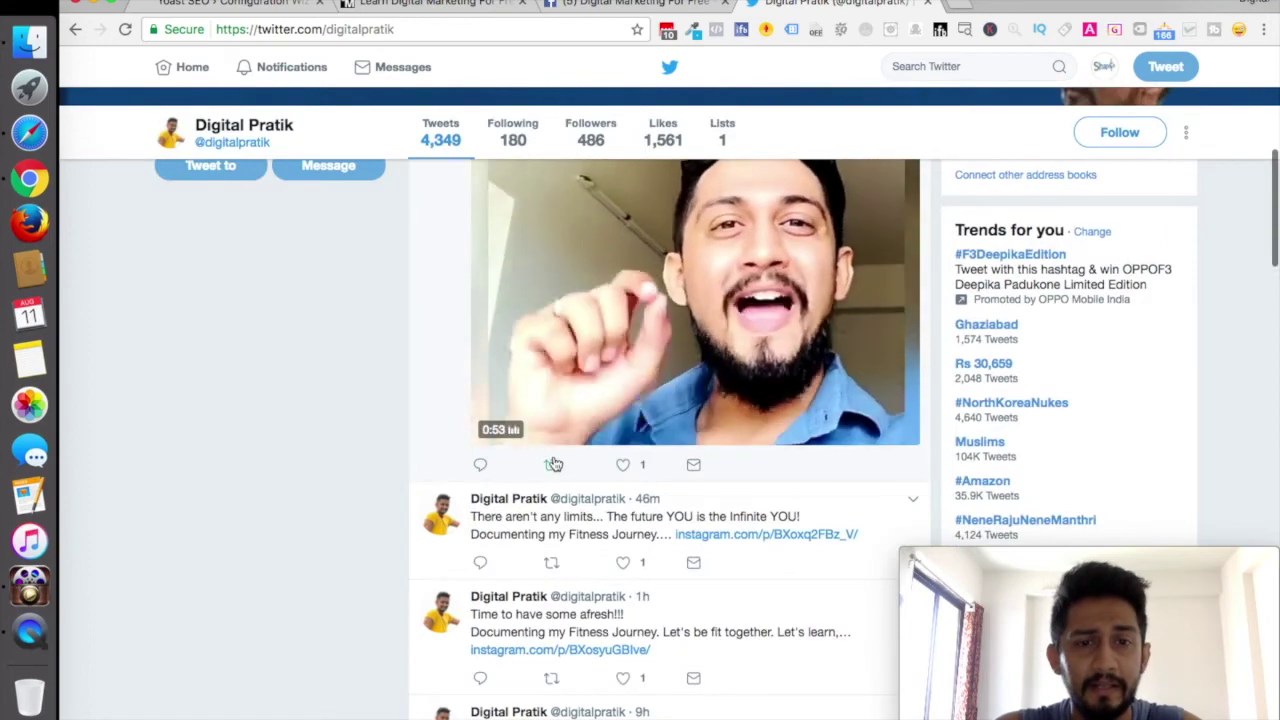
pyautogui.scroll(10, 554, 465)
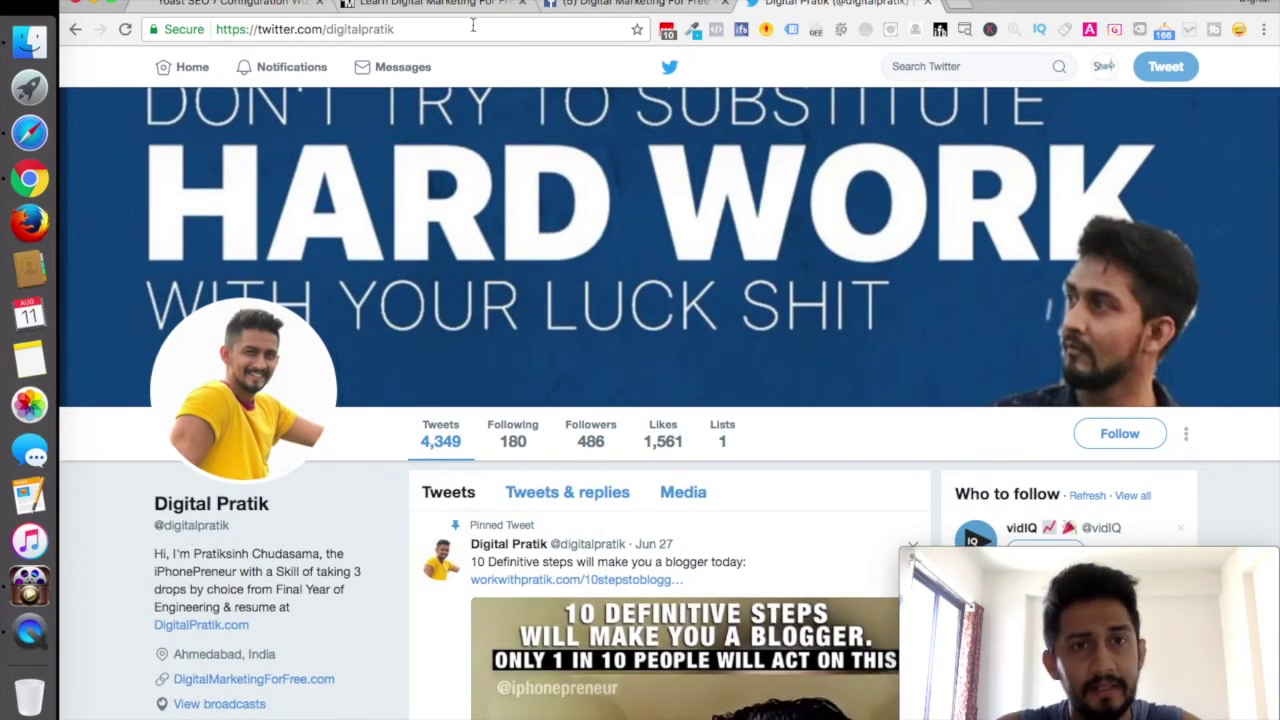
pyautogui.press('super+1')
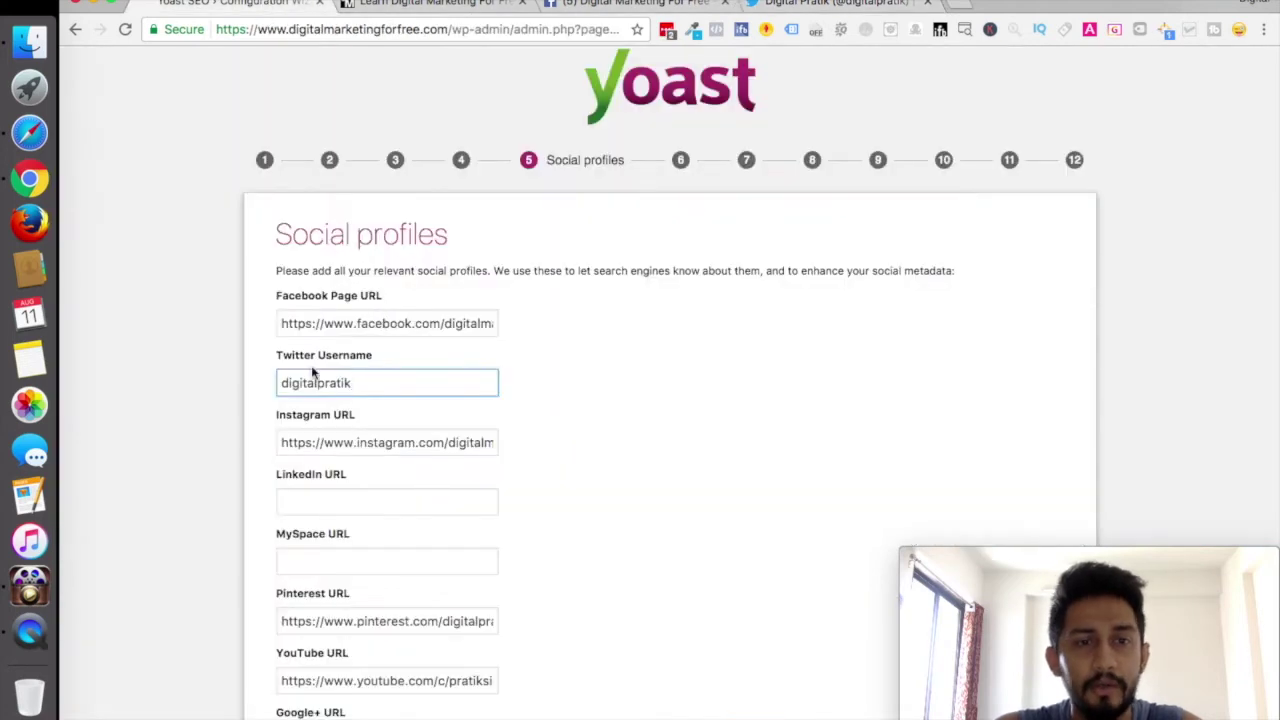
# Step: Change the account name at the end of the Instagram URL to iphonepreneur
pyautogui.click(353, 421)
pyautogui.hscroll(-2, 356, 445)
pyautogui.hscroll(2, 356, 445)
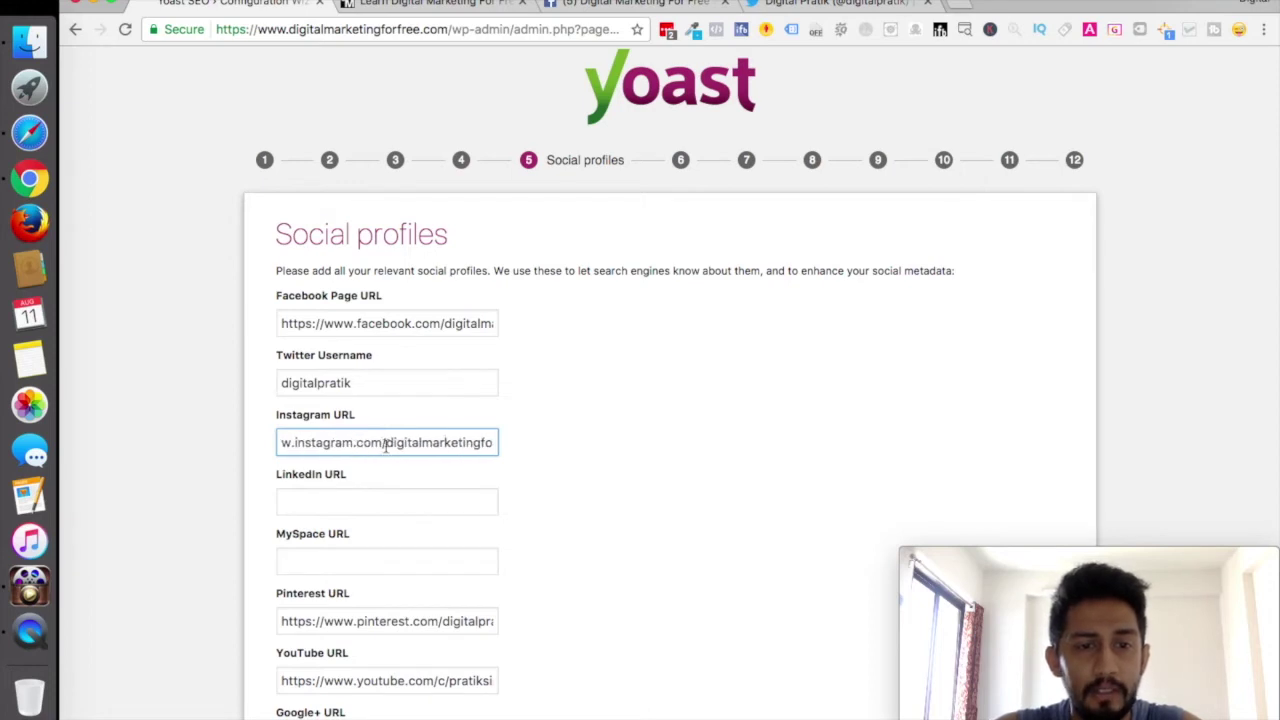
pyautogui.moveTo(387, 445); pyautogui.dragTo(608, 441)
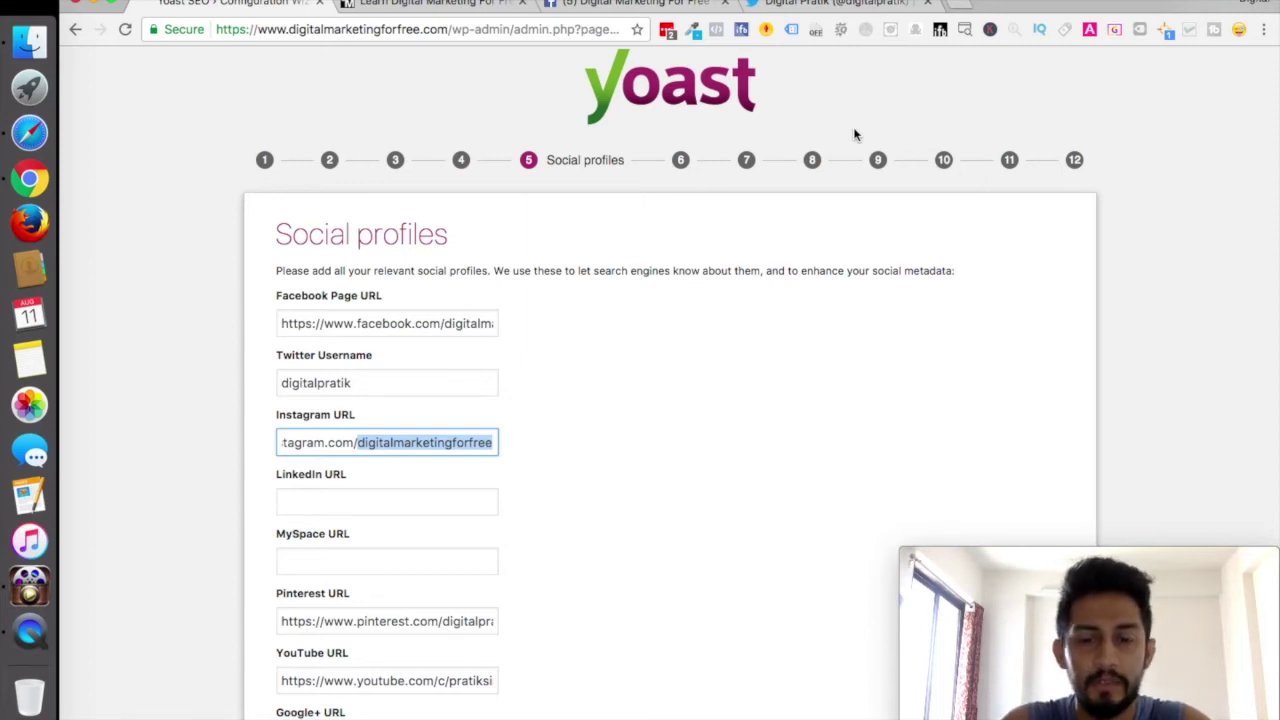
pyautogui.write('iphonepreneur')
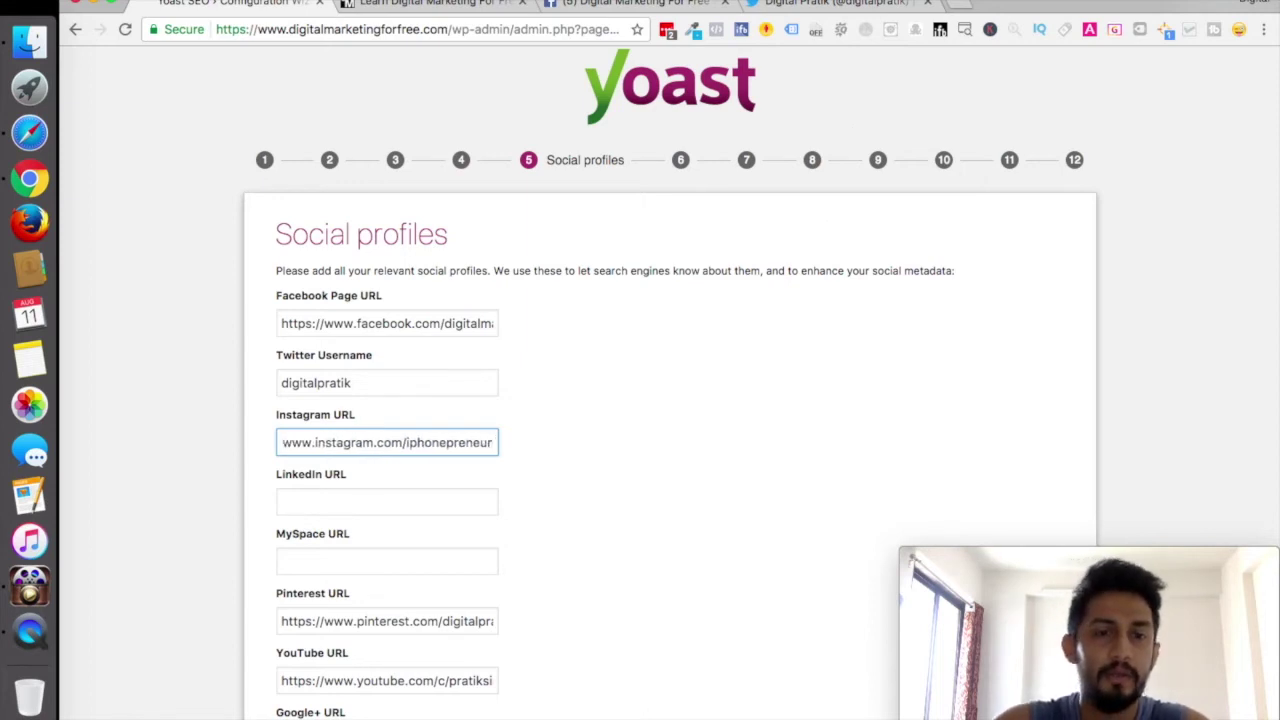
# Step: Open instagram.com/iphonepreneur in a new browser tab, look through the profile's posts and return to the wizard
pyautogui.click(955, 8)
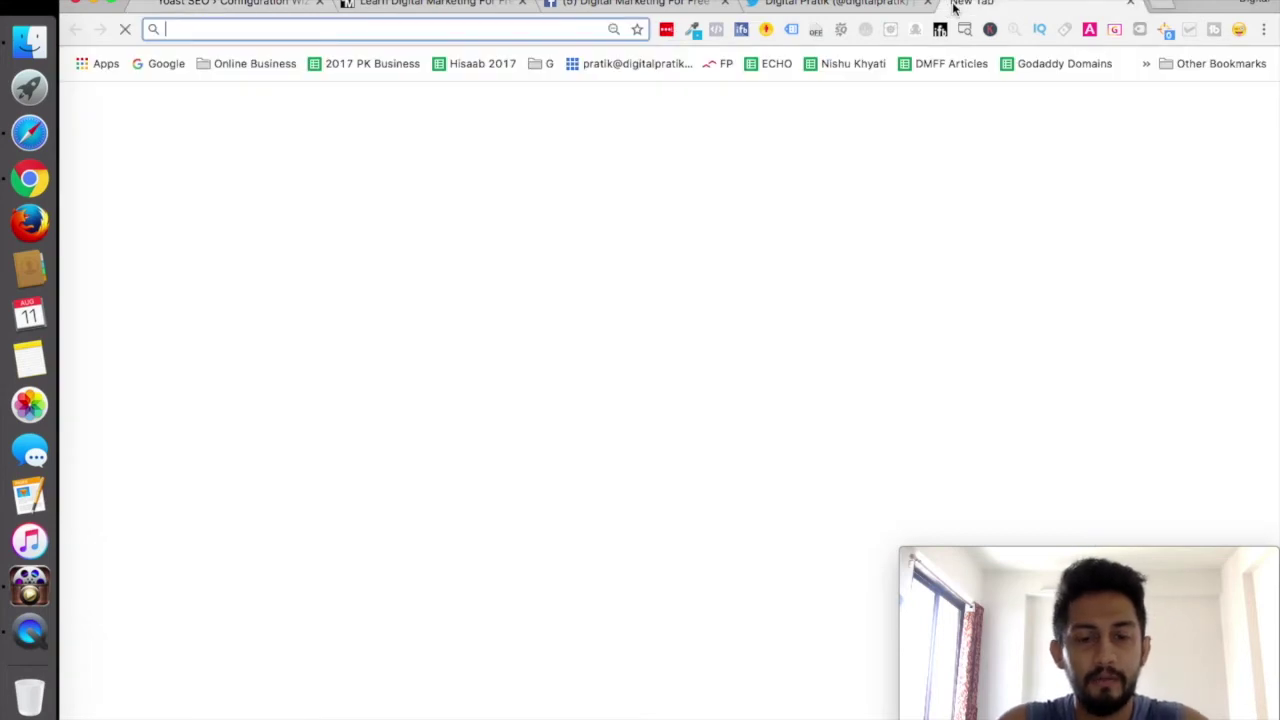
pyautogui.write('instagram.com')
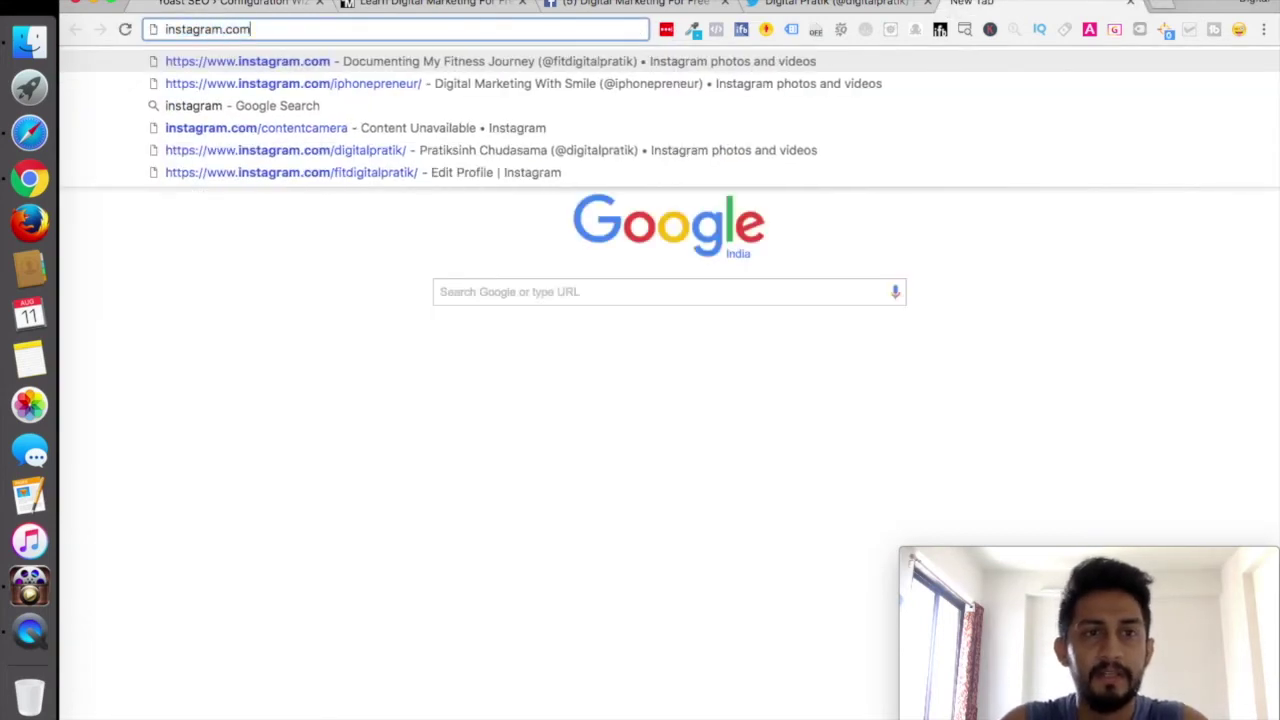
pyautogui.write('/iphonepre')
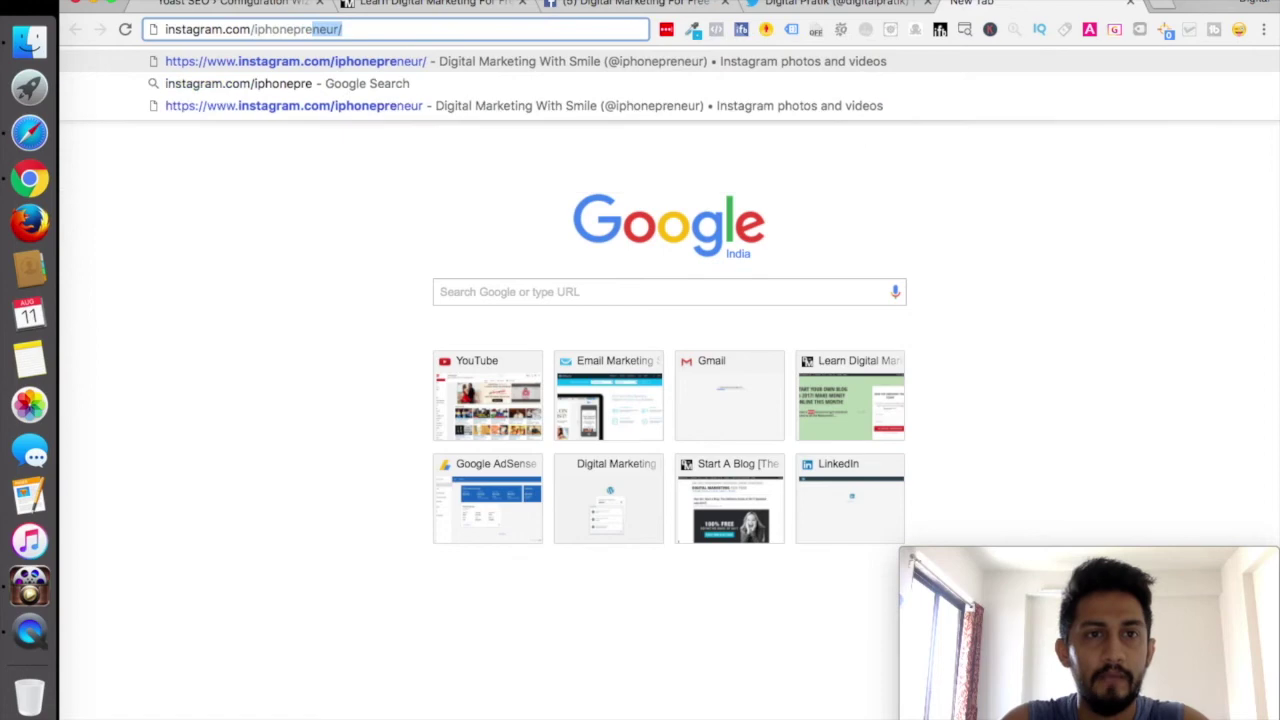
pyautogui.press('Return')
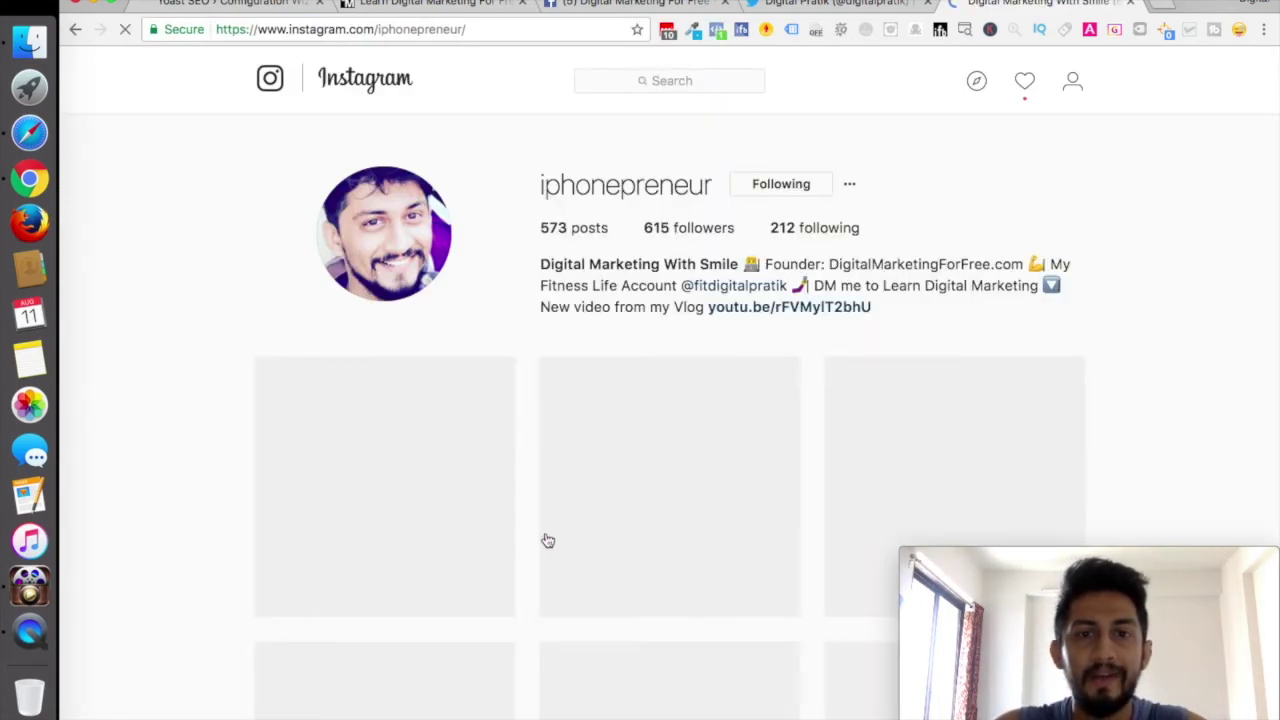
pyautogui.scroll(-10, 545, 540)
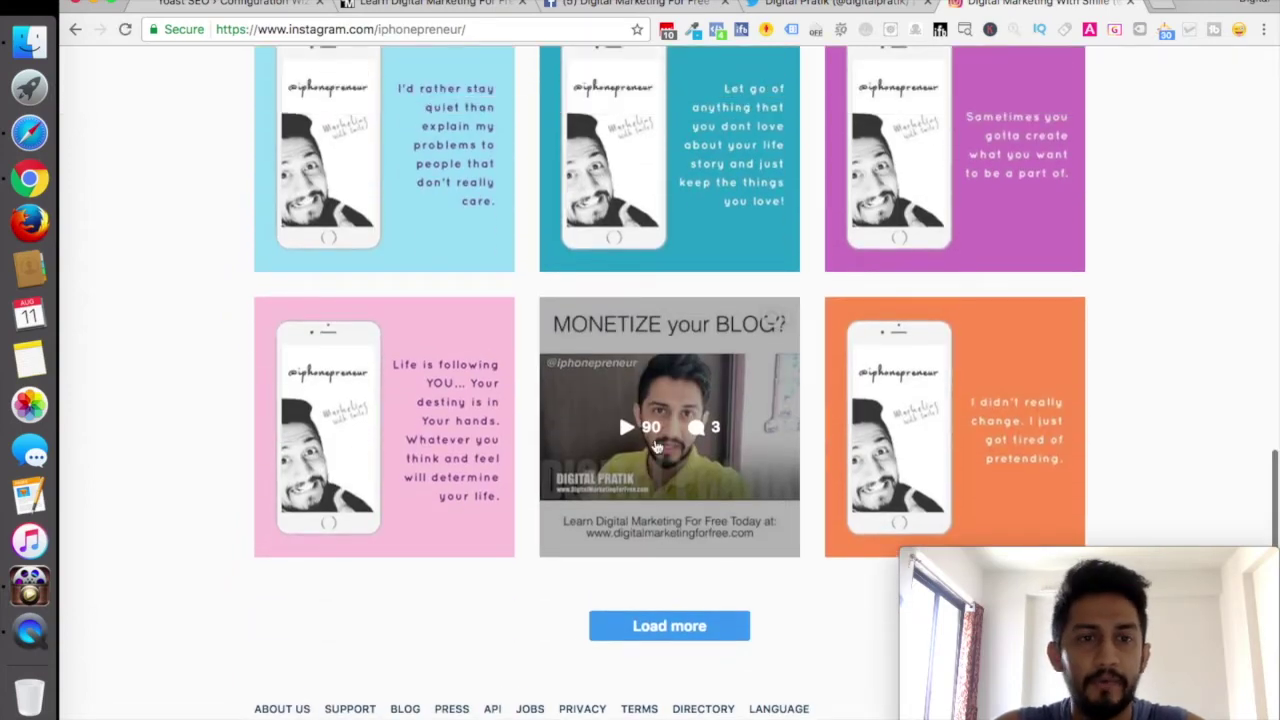
pyautogui.scroll(10, 655, 447)
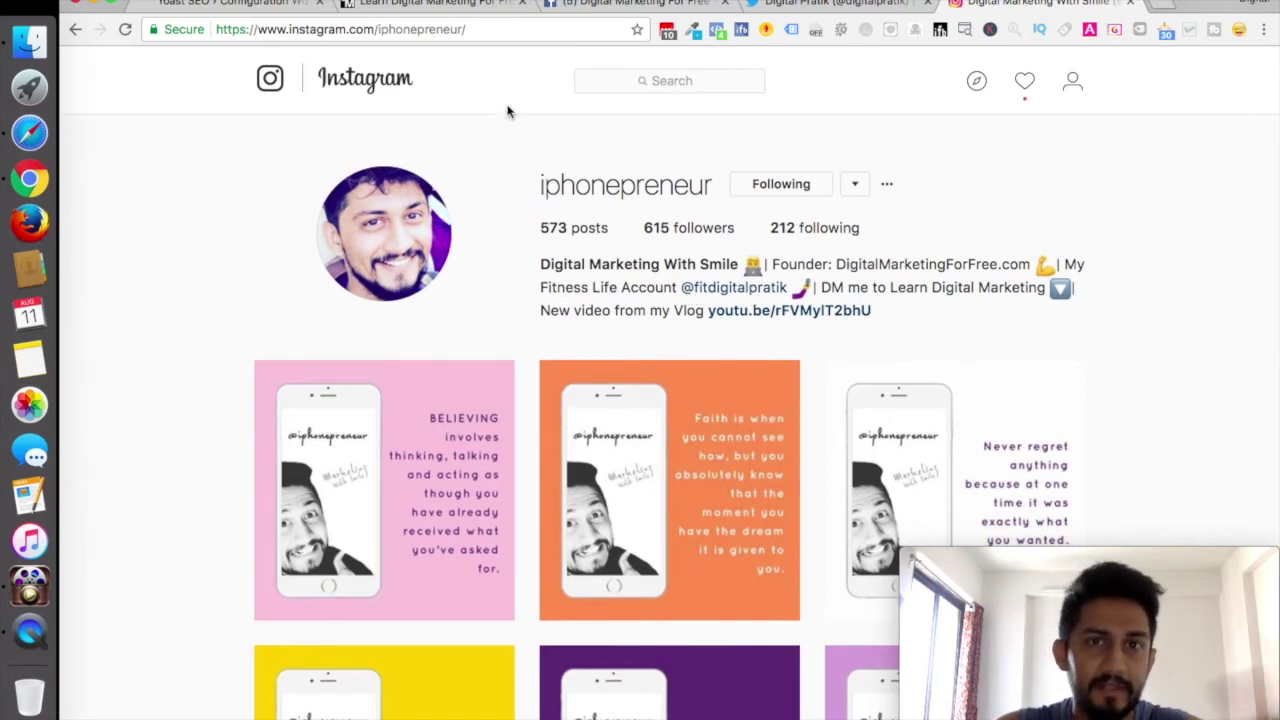
pyautogui.click(229, 4)
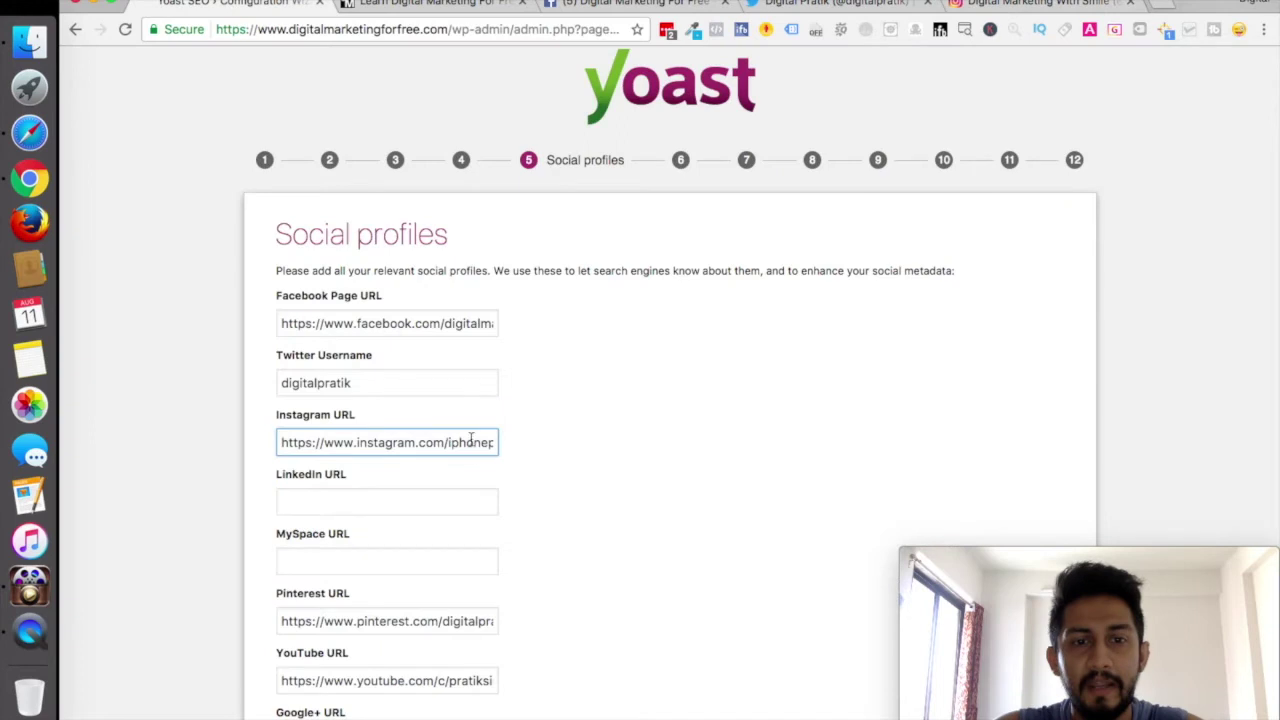
# Step: Open the account's LinkedIn profile in a new browser tab and copy its address into the wizard's LinkedIn URL
pyautogui.click(378, 496)
pyautogui.click(1155, 5)
pyautogui.write('linkedin')
pyautogui.press('Return')
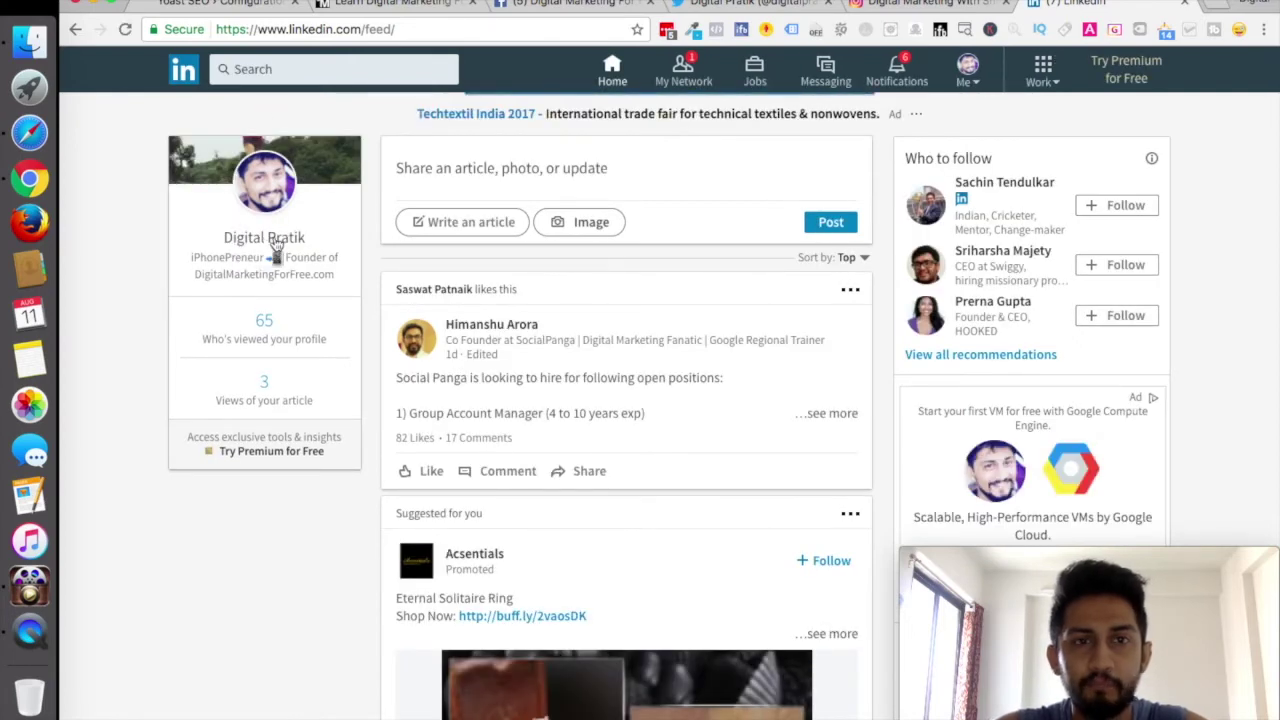
pyautogui.click(275, 243)
pyautogui.click(375, 29)
pyautogui.press('super+c')
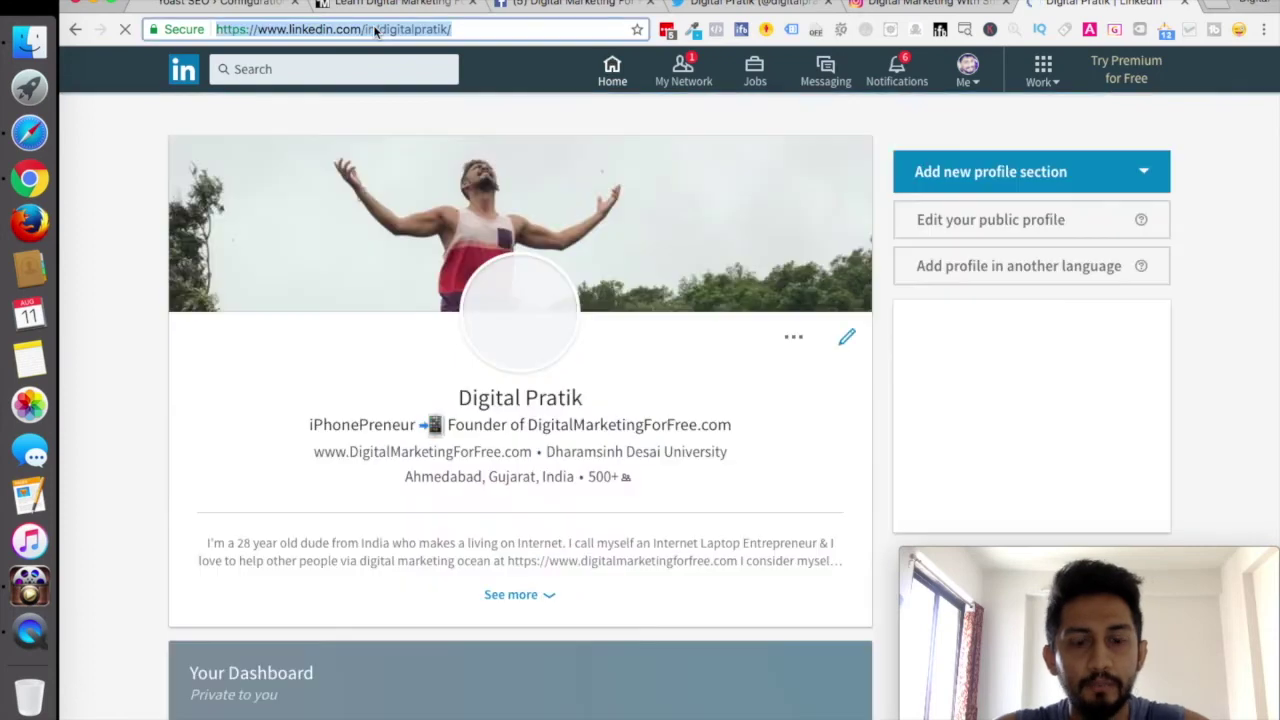
pyautogui.click(265, 6)
pyautogui.press('super+v')
pyautogui.press('Tab')
# Step: Skip the MySpace URL and clear the Pinterest URL
pyautogui.scroll(-4, 486, 557)
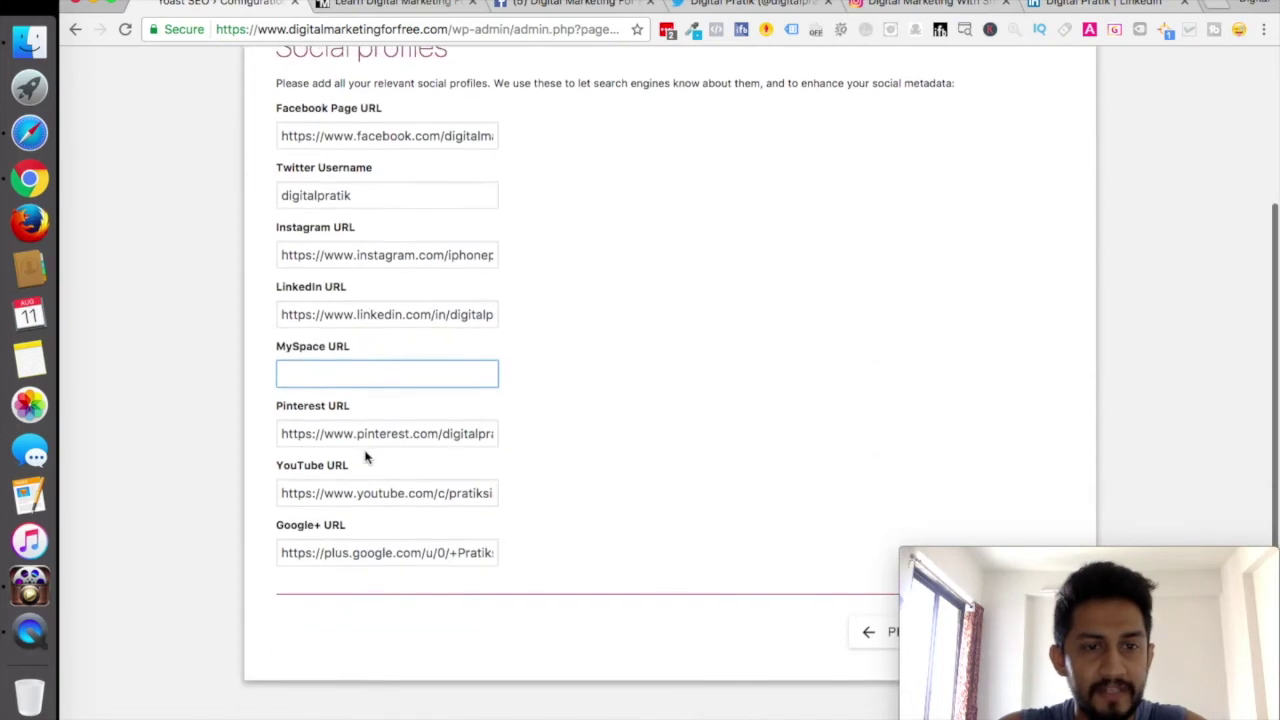
pyautogui.press('Tab')
pyautogui.press('BackSpace')
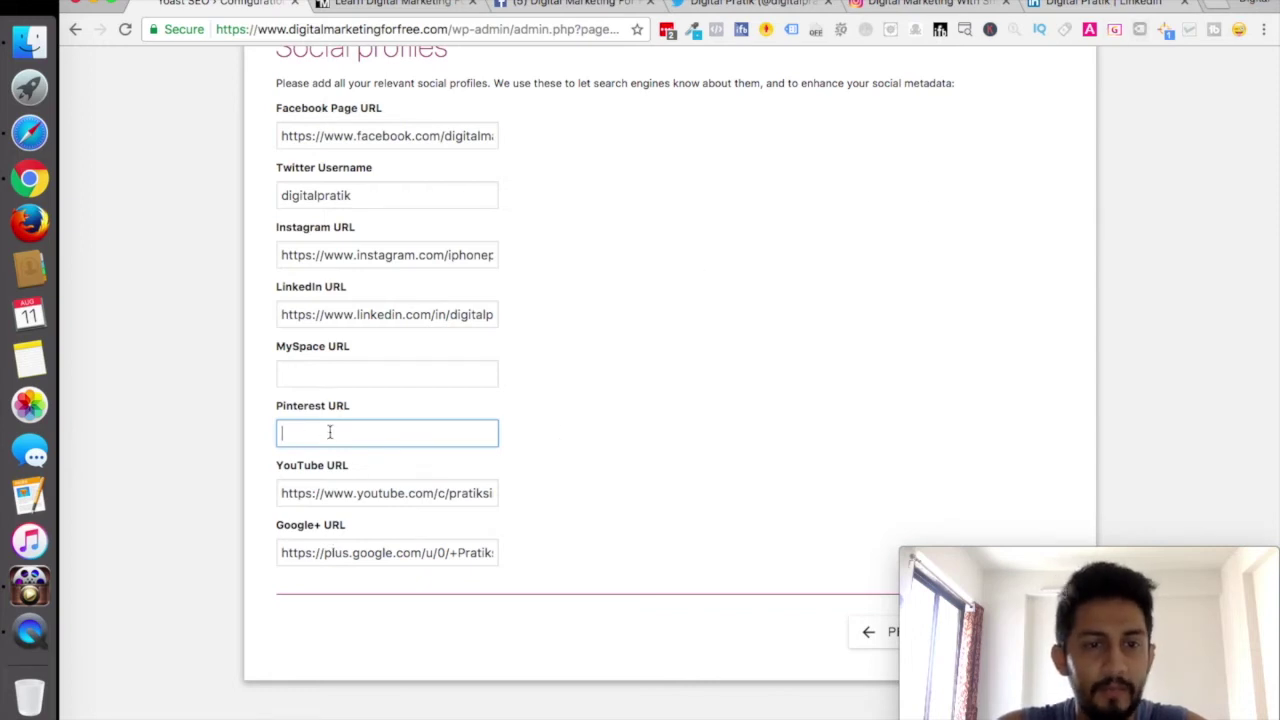
# Step: Load YouTube in the LinkedIn browser tab, open the account's own channel to check its address, and return to the social profiles
pyautogui.click(347, 489)
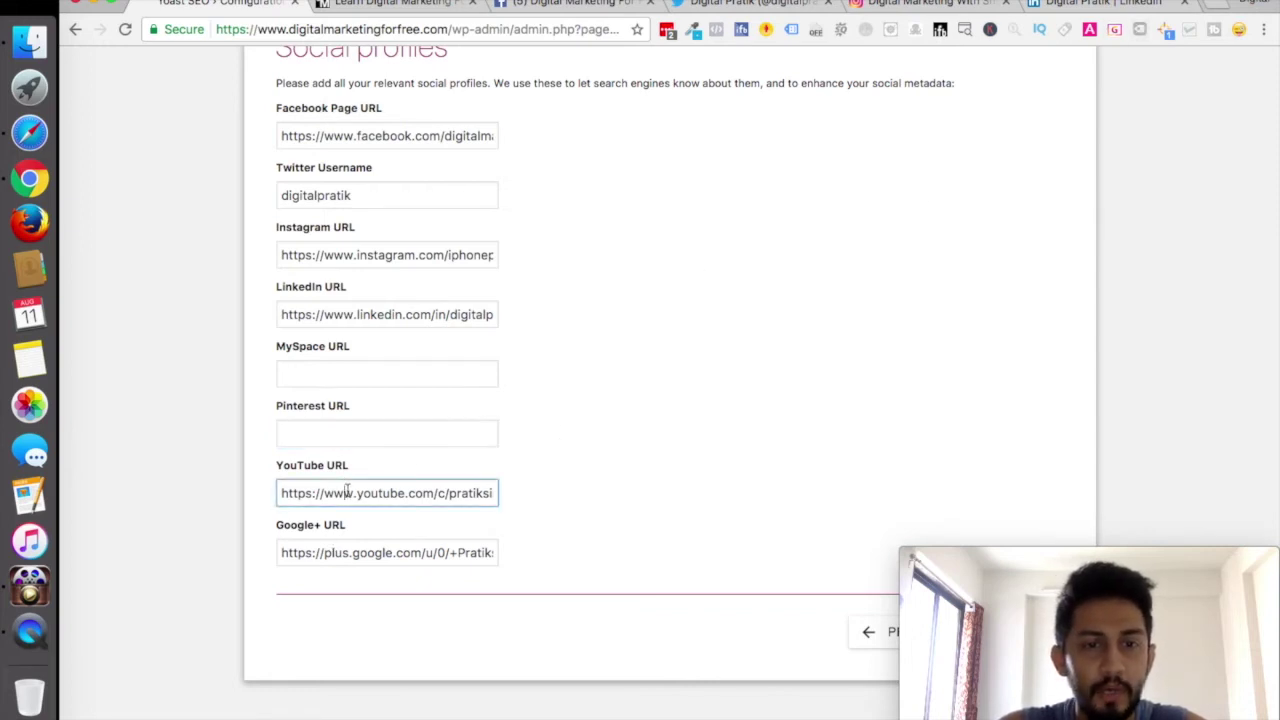
pyautogui.press('super+9')
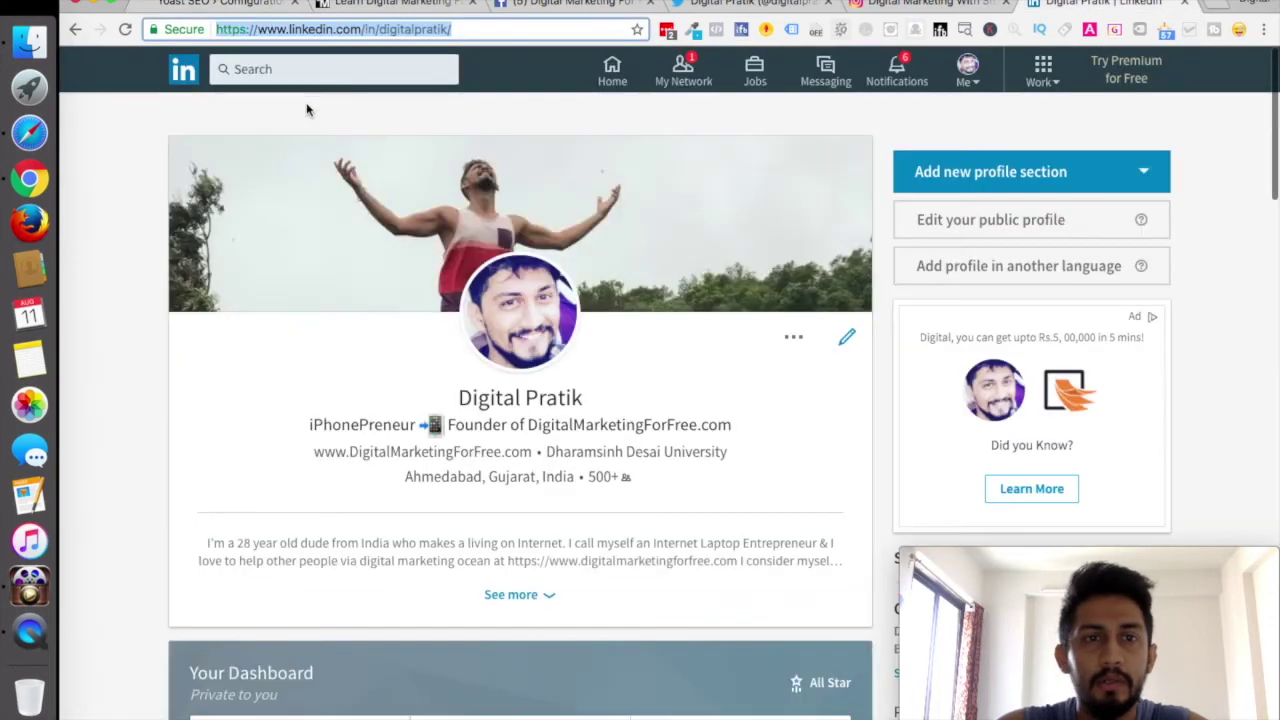
pyautogui.press('super+l')
pyautogui.write('you')
pyautogui.press('Return')
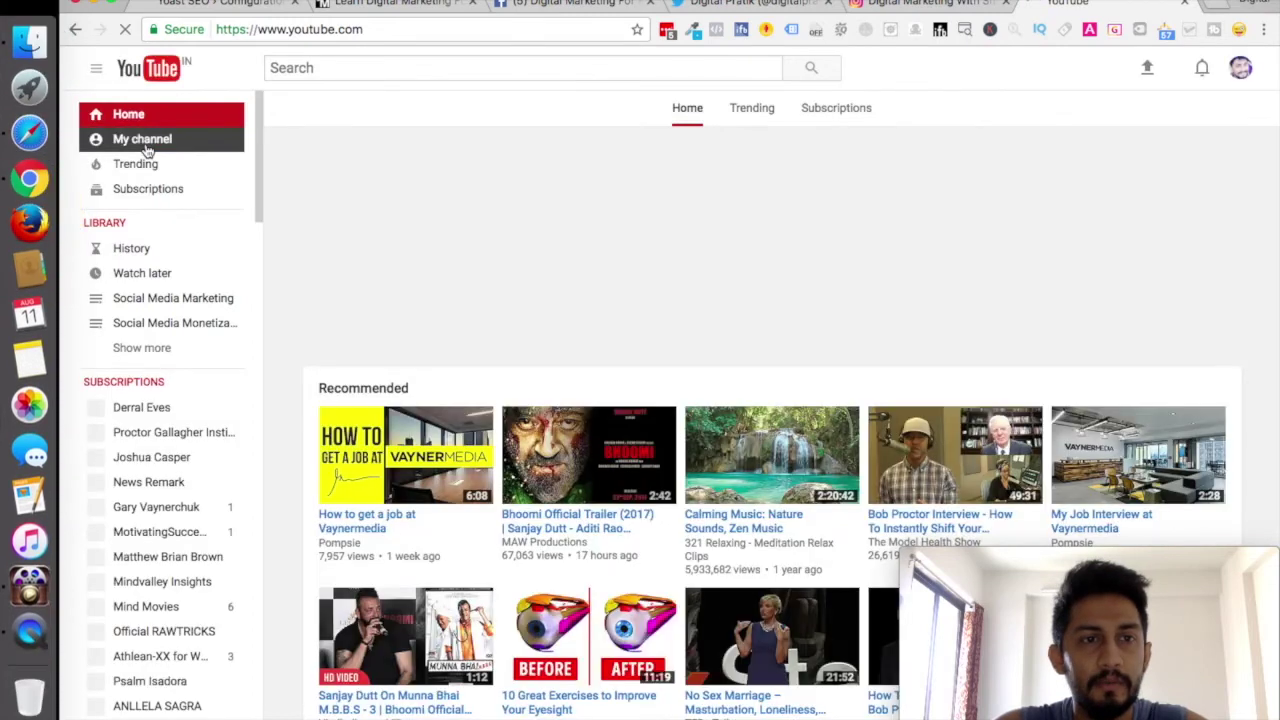
pyautogui.click(145, 142)
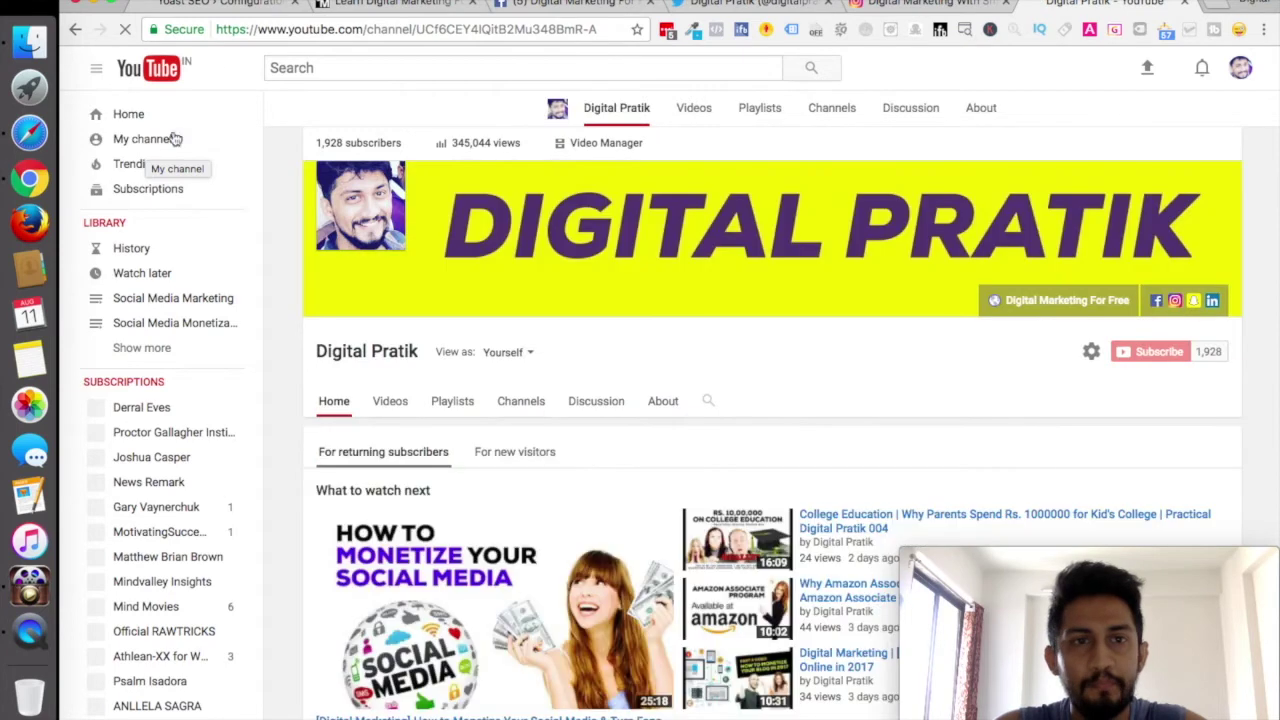
pyautogui.click(388, 30)
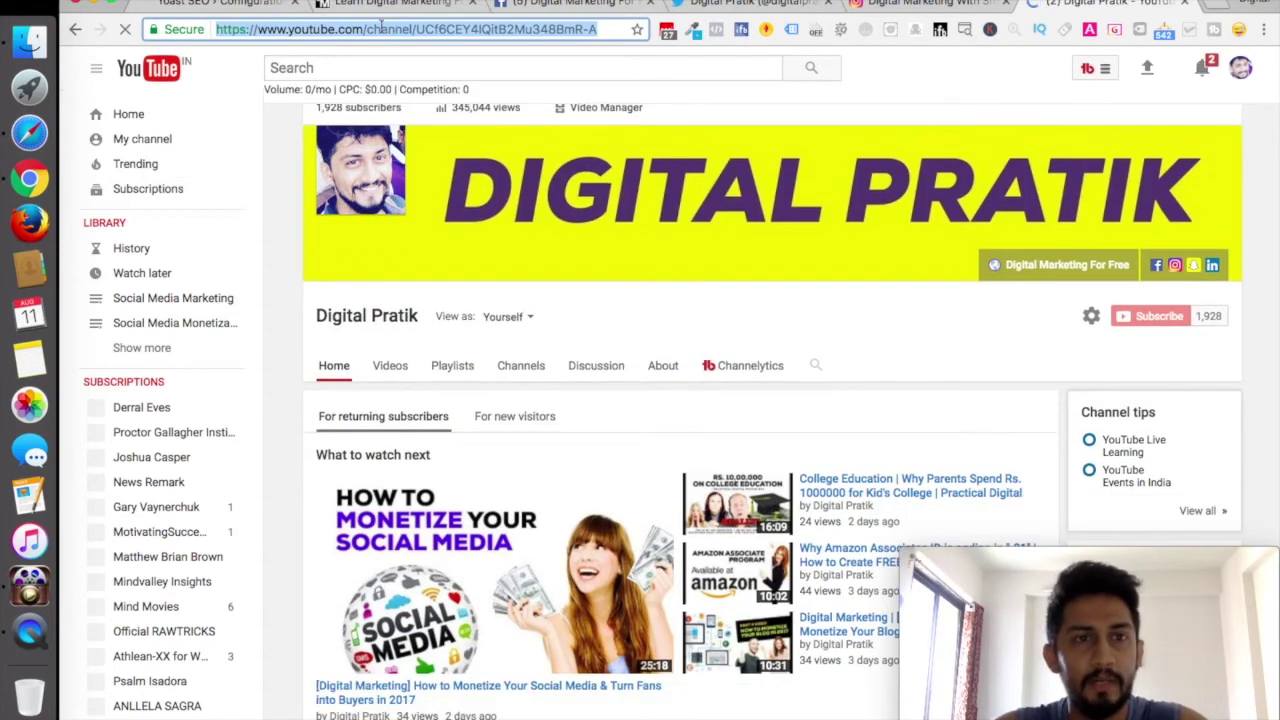
pyautogui.click(216, 5)
# Step: Search for "google plus" in a new browser tab and open the Google Plus site from the results
pyautogui.click(426, 552)
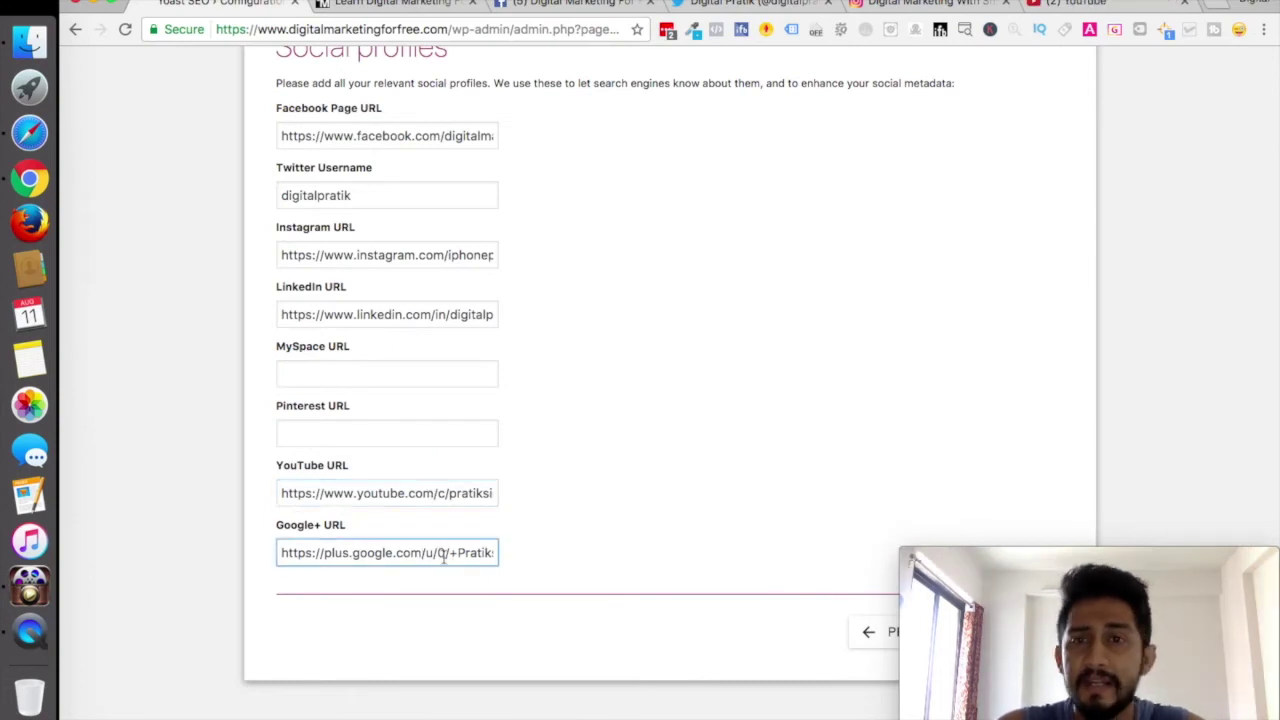
pyautogui.press('super+t')
pyautogui.write('google.')
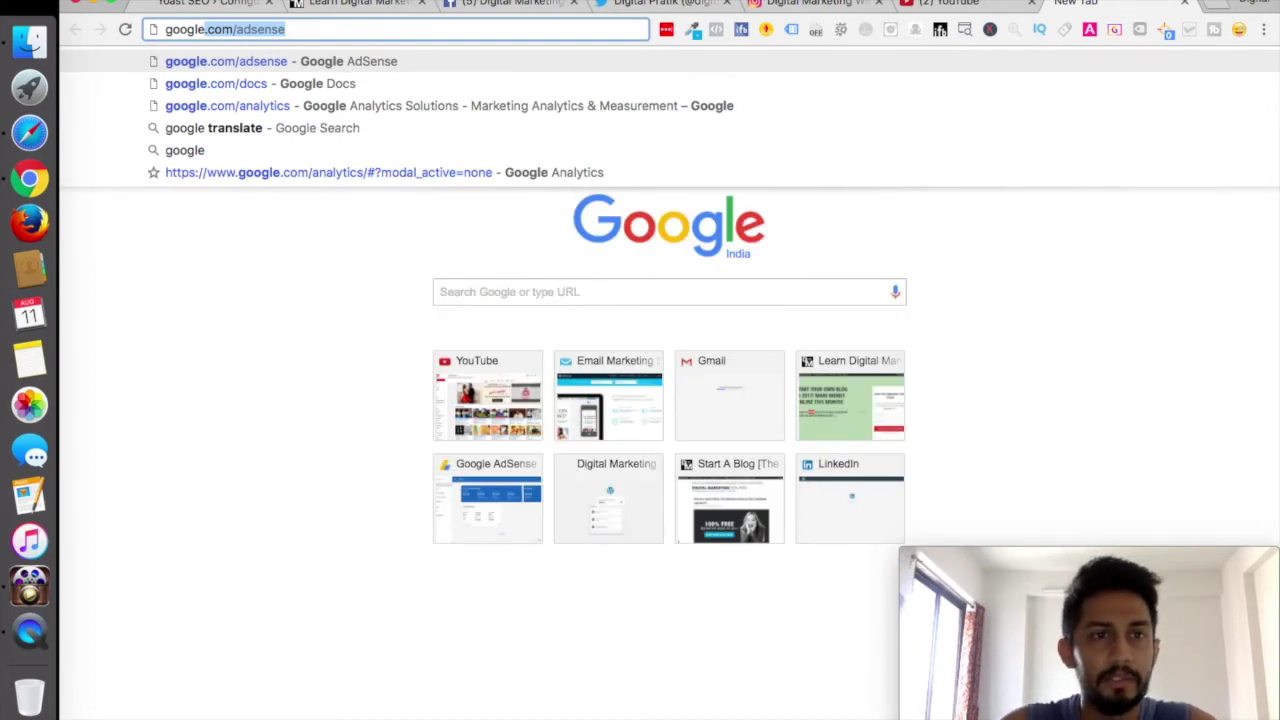
pyautogui.write('com')
pyautogui.press('BackSpace')
pyautogui.press('BackSpace')
pyautogui.press('BackSpace')
pyautogui.press('BackSpace')
pyautogui.press('BackSpace')
pyautogui.press('BackSpace')
pyautogui.write('e plus')
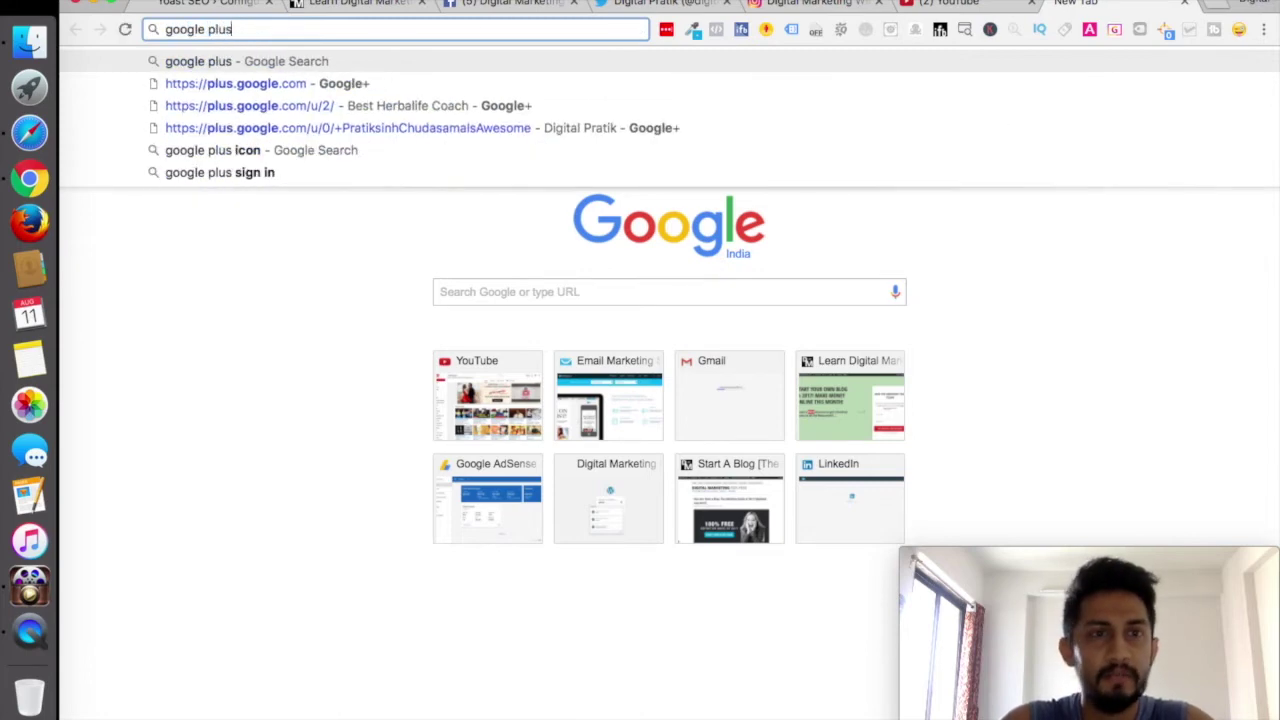
pyautogui.press('Return')
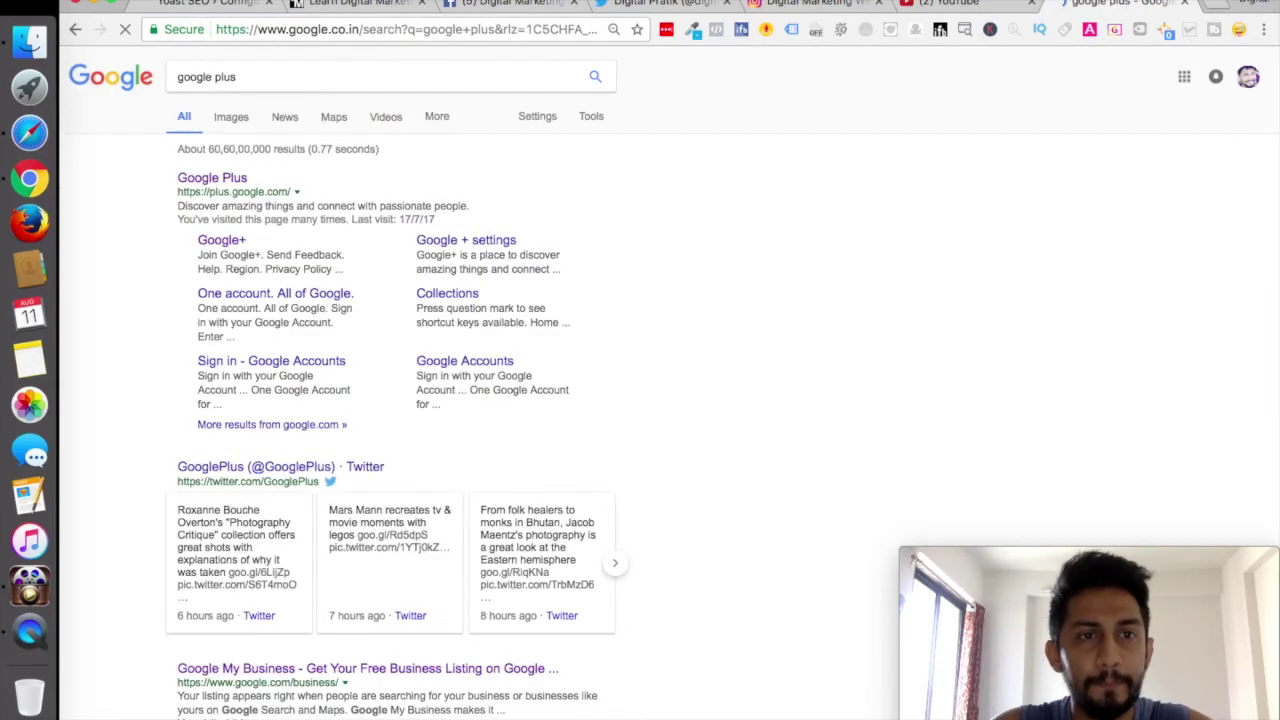
pyautogui.click(226, 182)
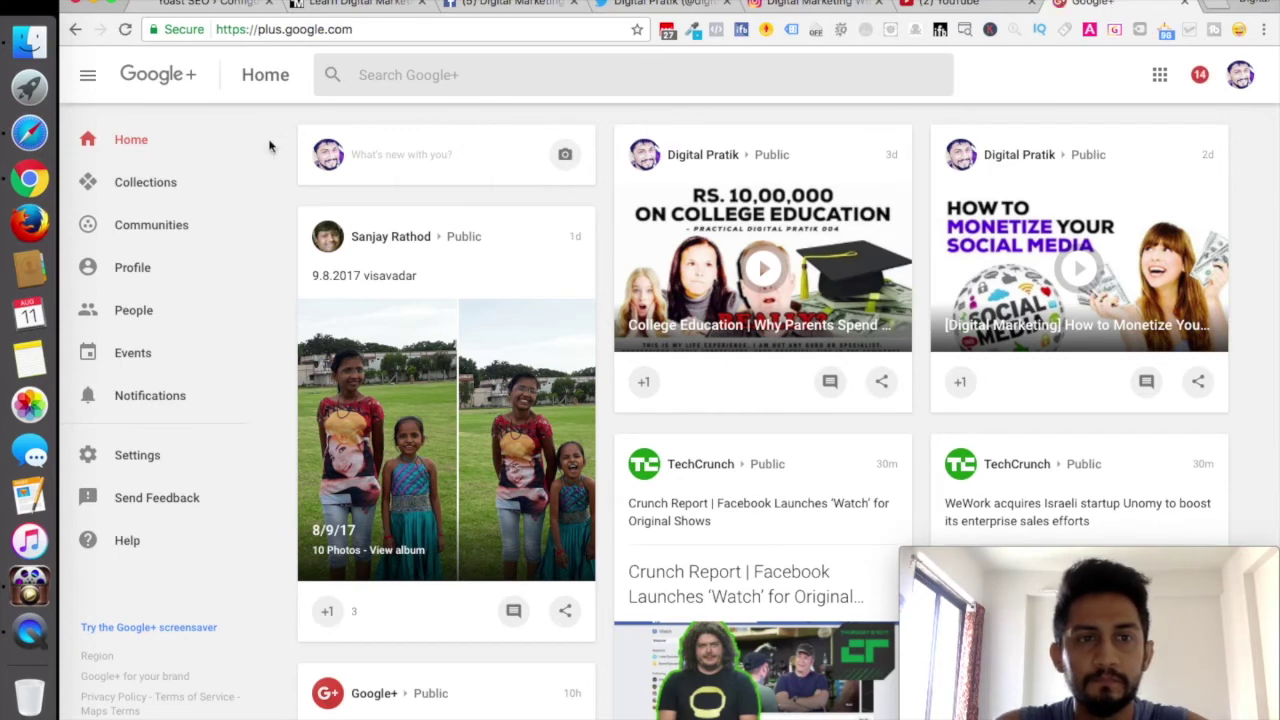
# Step: Open the account's Google+ profile and replace the wizard's Google+ URL with the profile's address
pyautogui.click(134, 271)
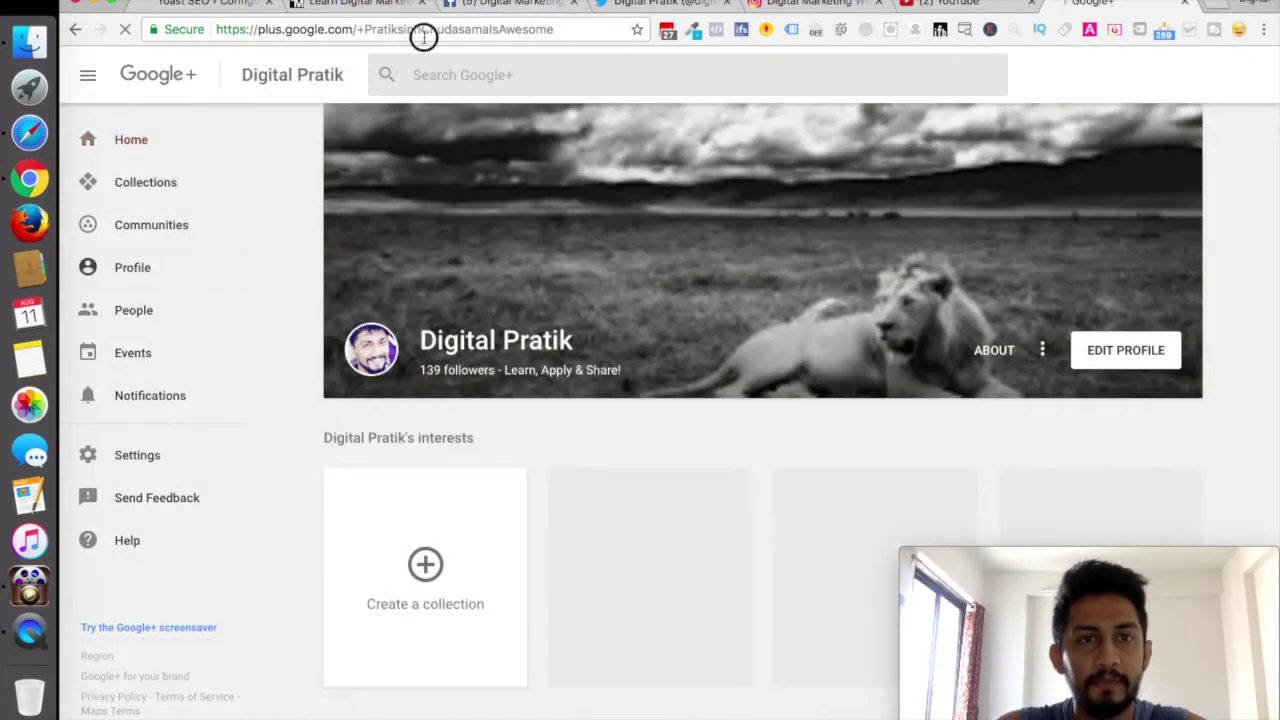
pyautogui.click(424, 33)
pyautogui.click(197, 4)
pyautogui.click(449, 557)
pyautogui.press('super+a')
pyautogui.press('super+v')
# Step: Shift the Movie Recording window clear of the wizard's navigation, advance to post type visibility, and move the window back
pyautogui.click(722, 541)
pyautogui.moveTo(1086, 554); pyautogui.dragTo(535, 630)
pyautogui.click(1037, 632)
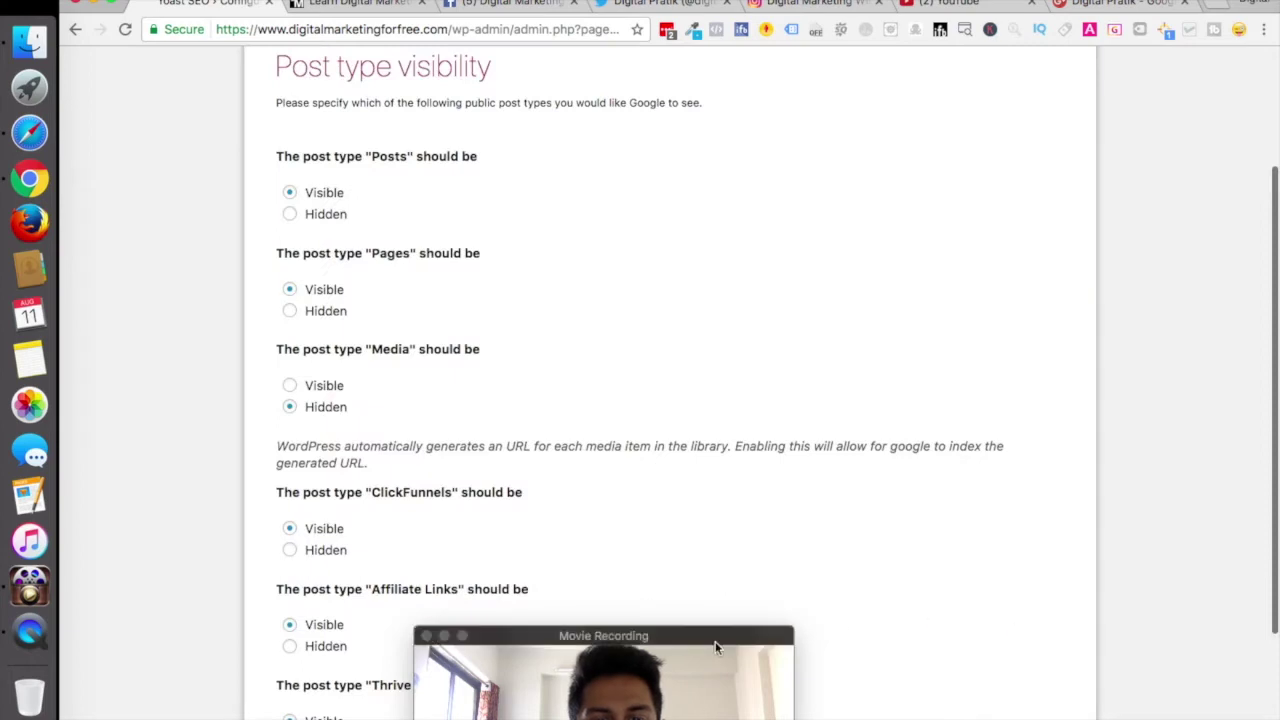
pyautogui.moveTo(715, 642); pyautogui.dragTo(1184, 553)
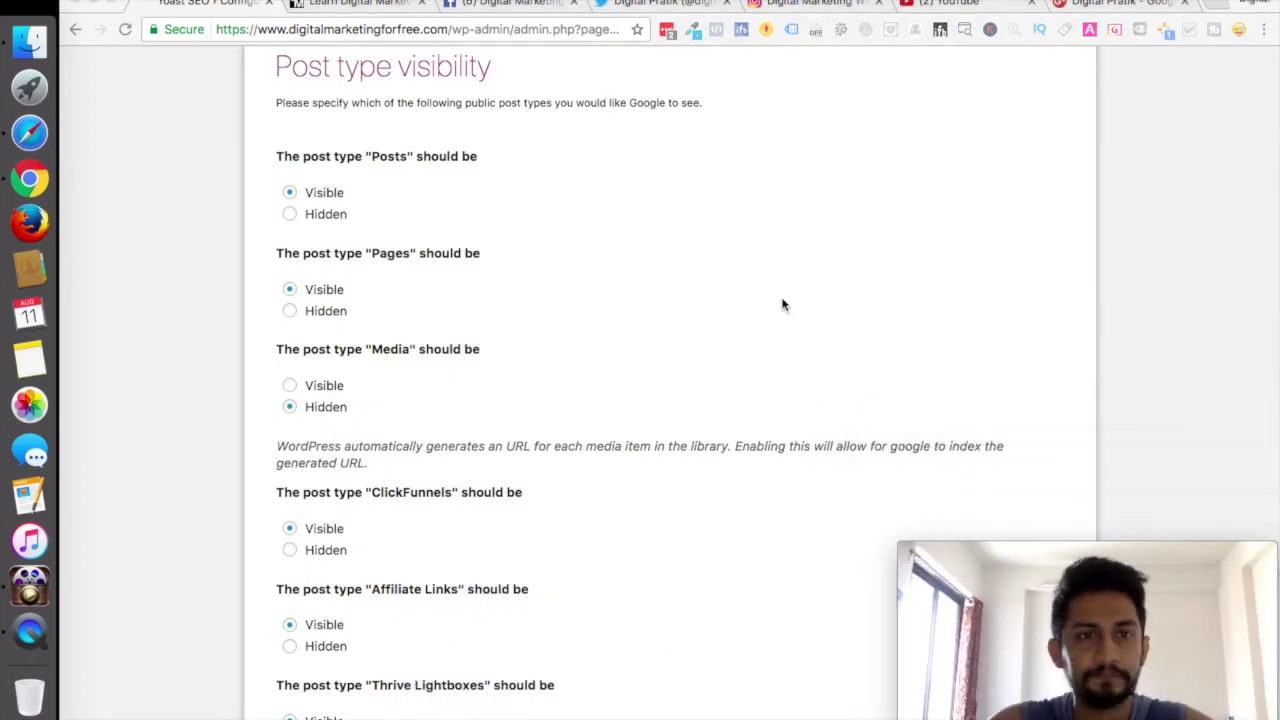
# Step: Review the visibility settings for Posts, Pages, Media, ClickFunnels, Affiliate Links and Thrive Lightboxes, including the note on media URLs
pyautogui.scroll(4, 783, 303)
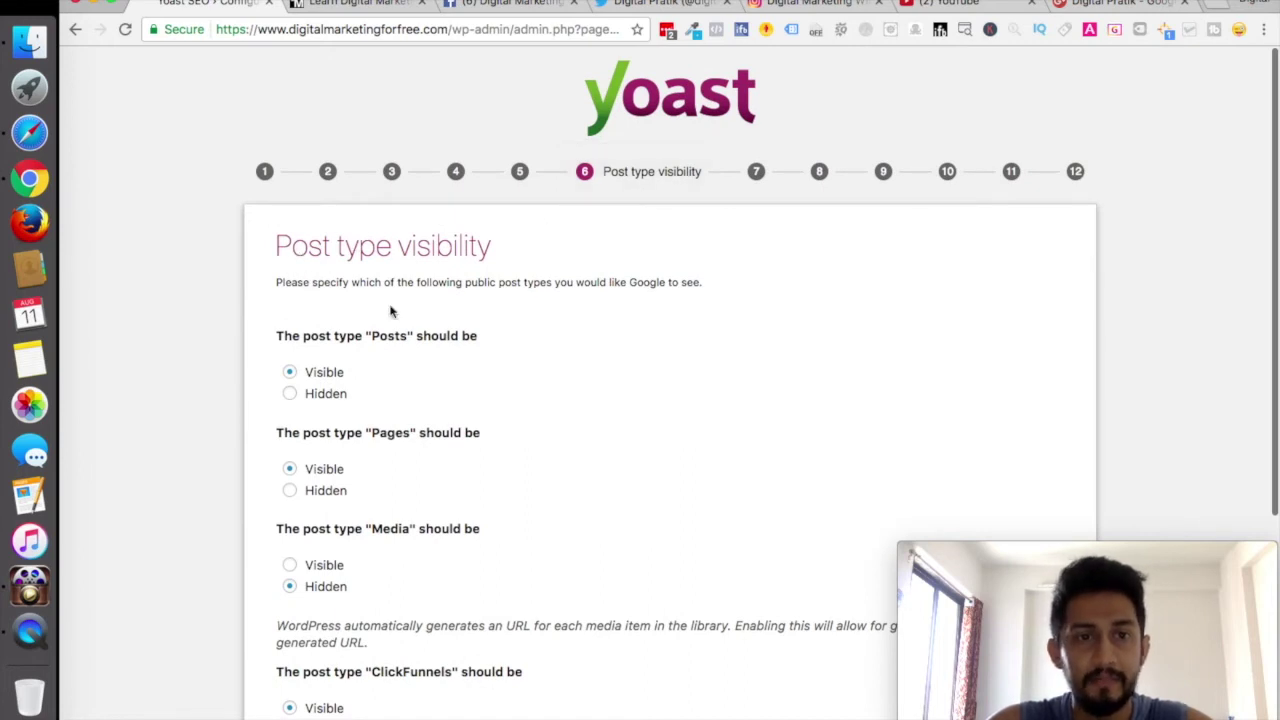
pyautogui.scroll(-3, 374, 337)
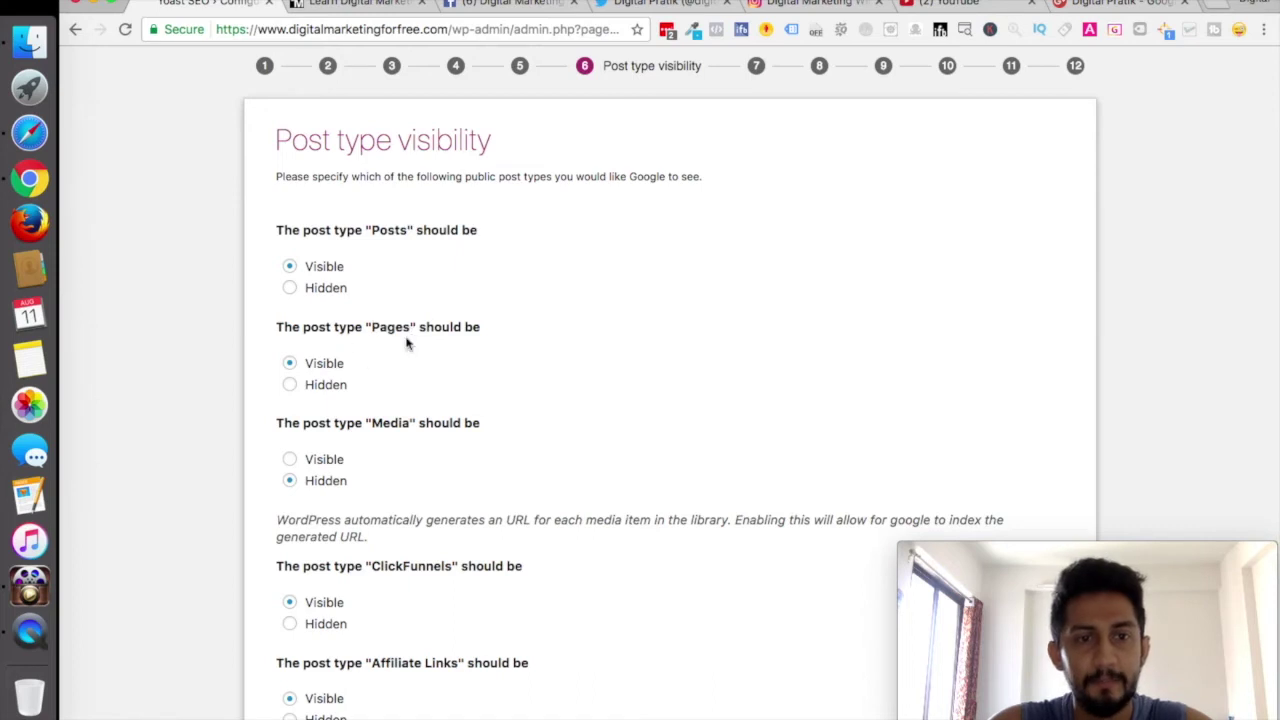
pyautogui.scroll(-2, 408, 402)
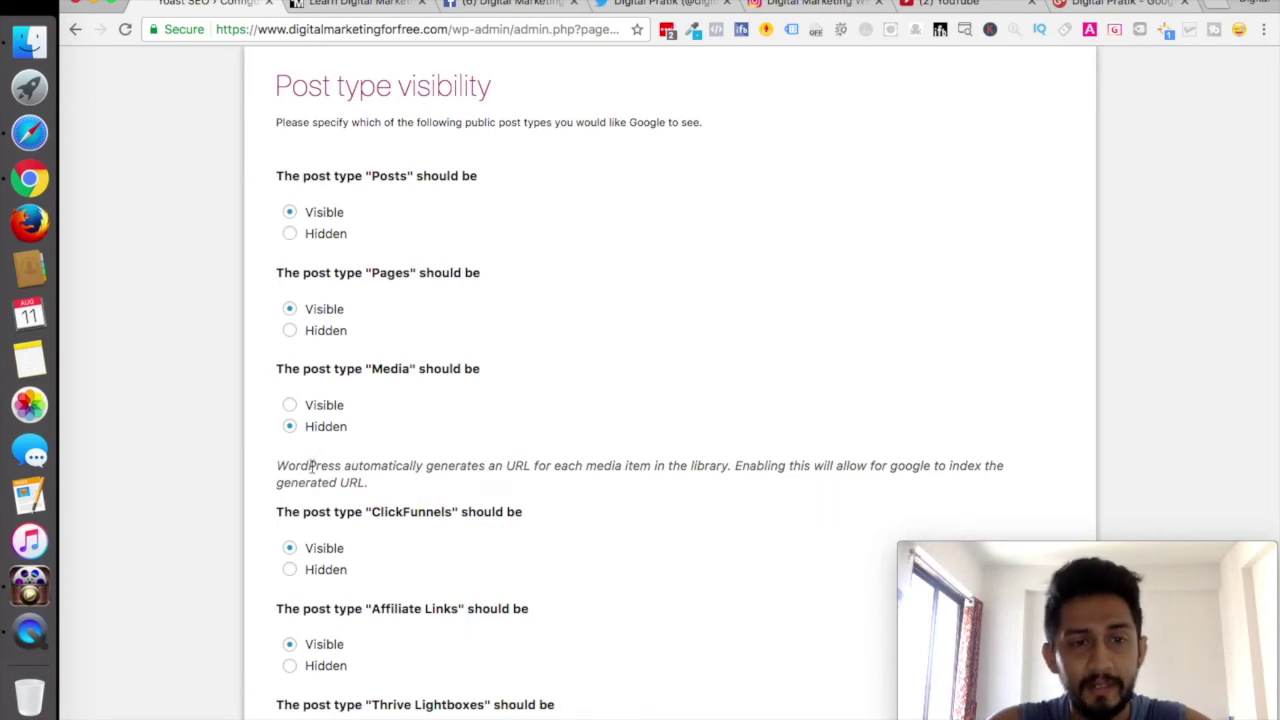
pyautogui.moveTo(313, 465); pyautogui.dragTo(490, 488)
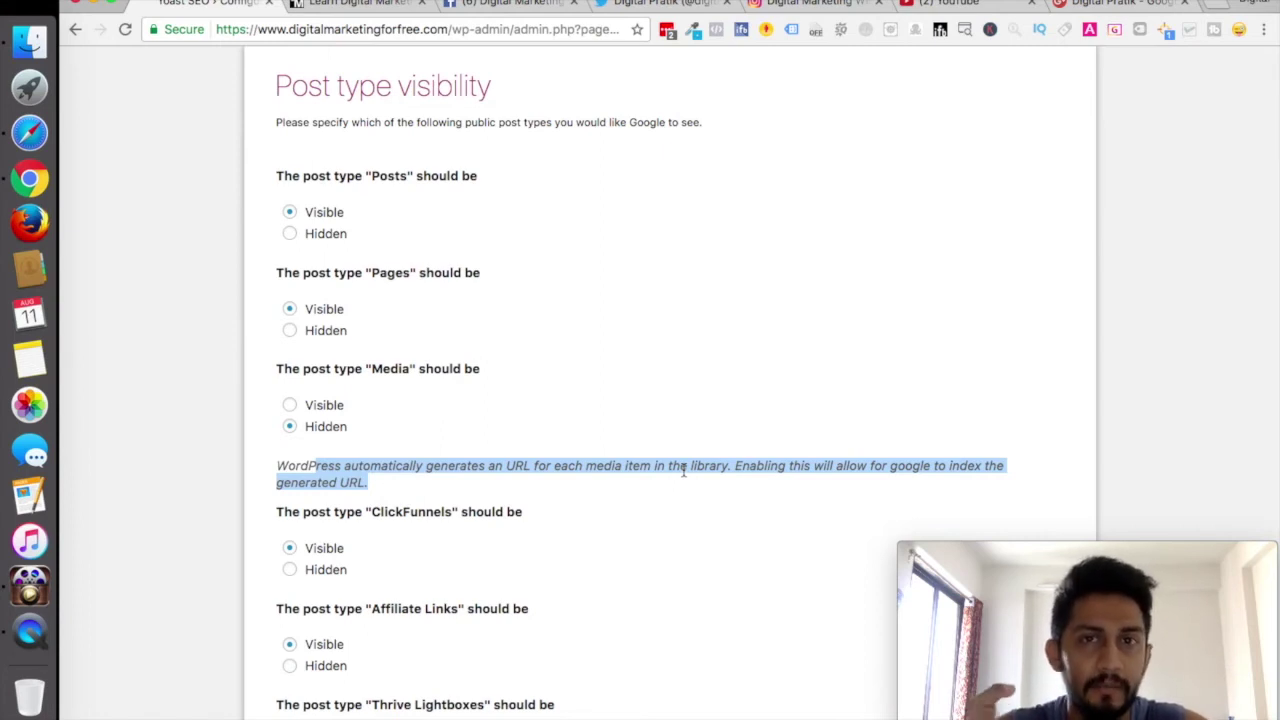
pyautogui.click(295, 476)
pyautogui.moveTo(277, 465); pyautogui.dragTo(388, 481)
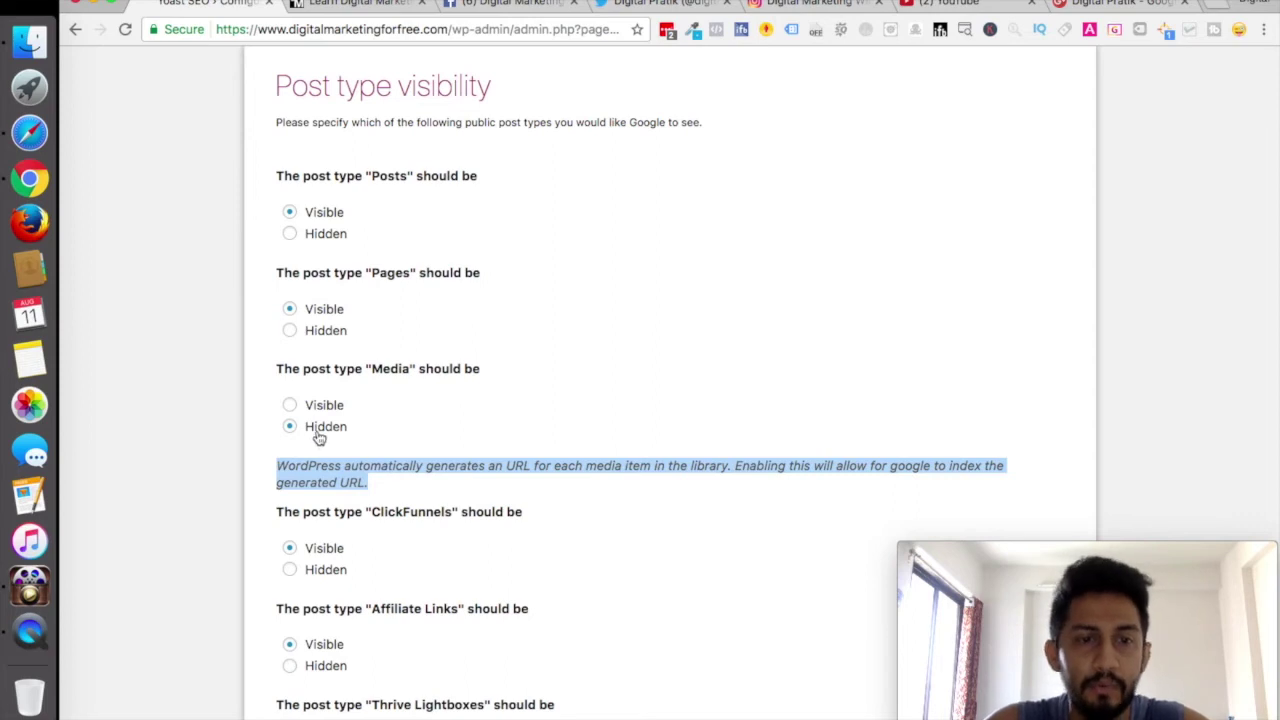
pyautogui.click(305, 514)
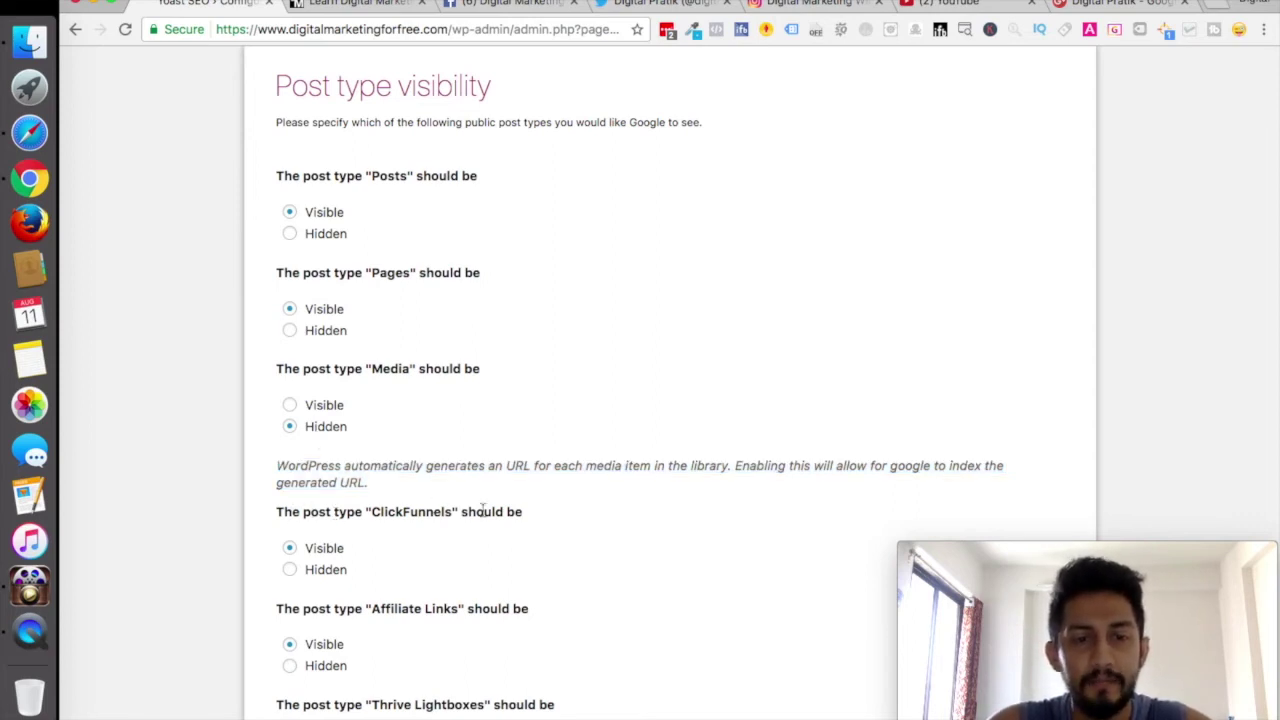
pyautogui.doubleClick(391, 515)
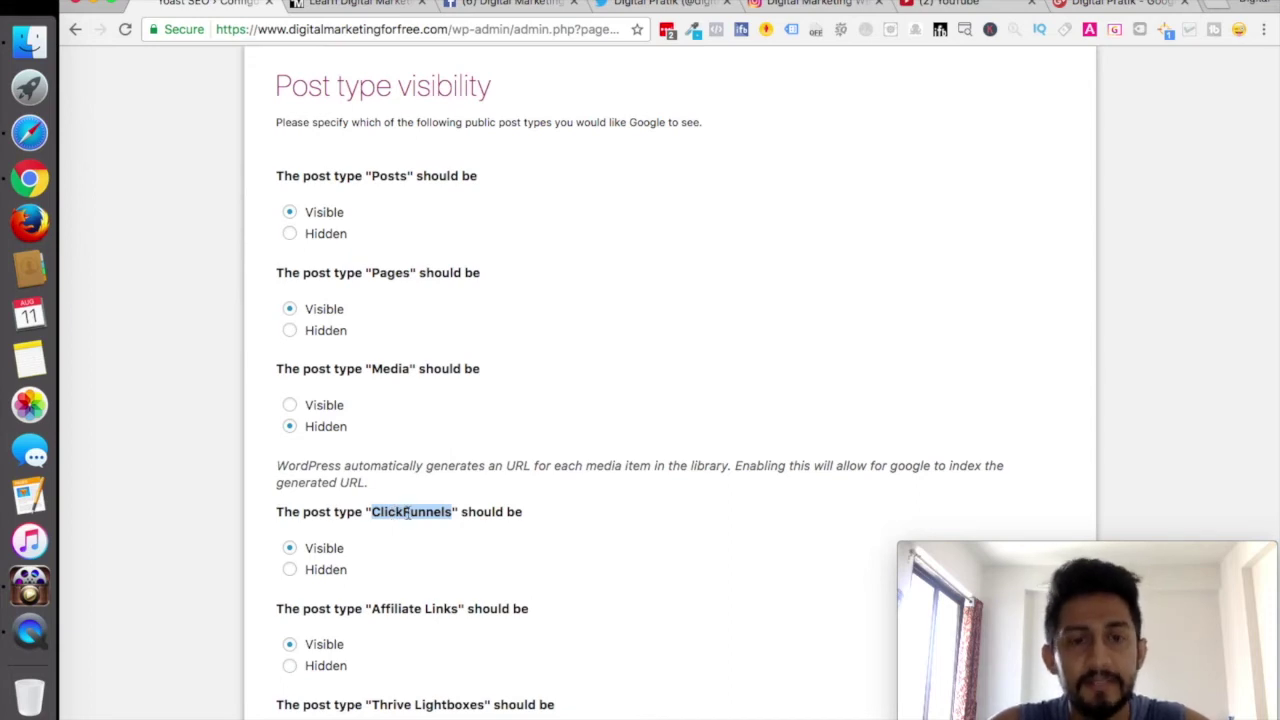
pyautogui.scroll(-2, 407, 513)
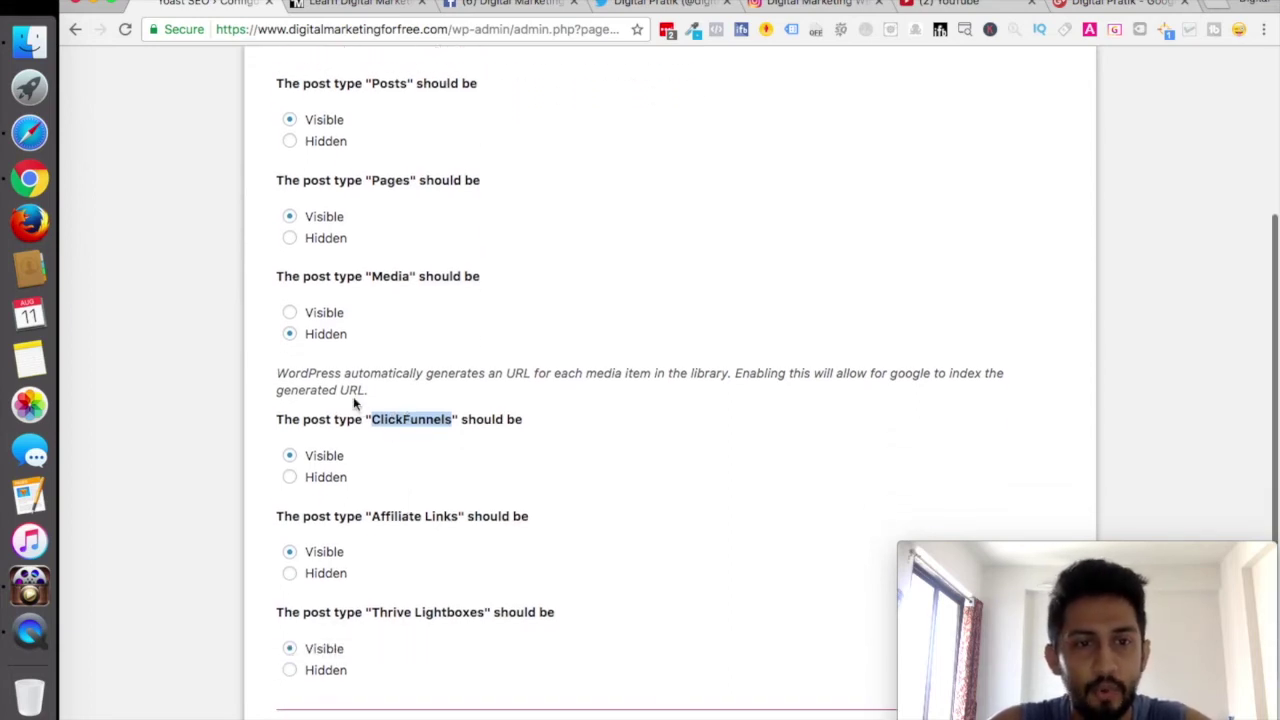
pyautogui.moveTo(277, 373); pyautogui.dragTo(394, 389)
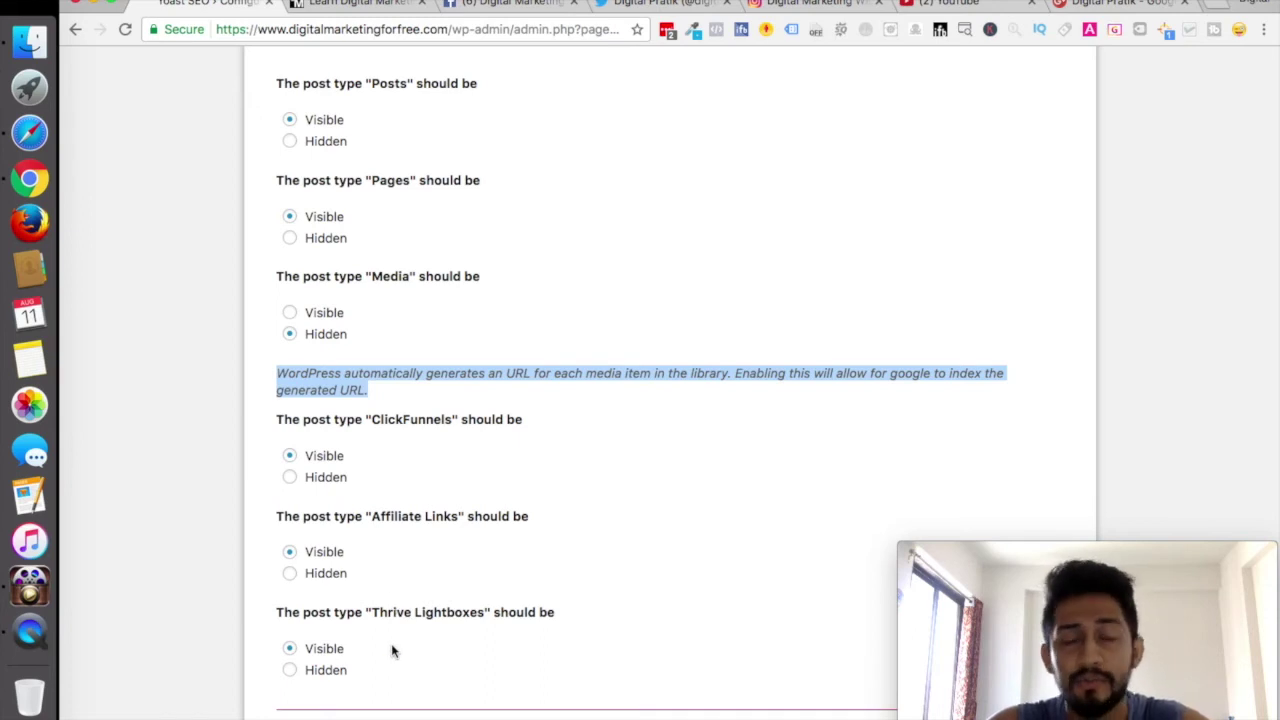
pyautogui.click(386, 420)
pyautogui.doubleClick(389, 516)
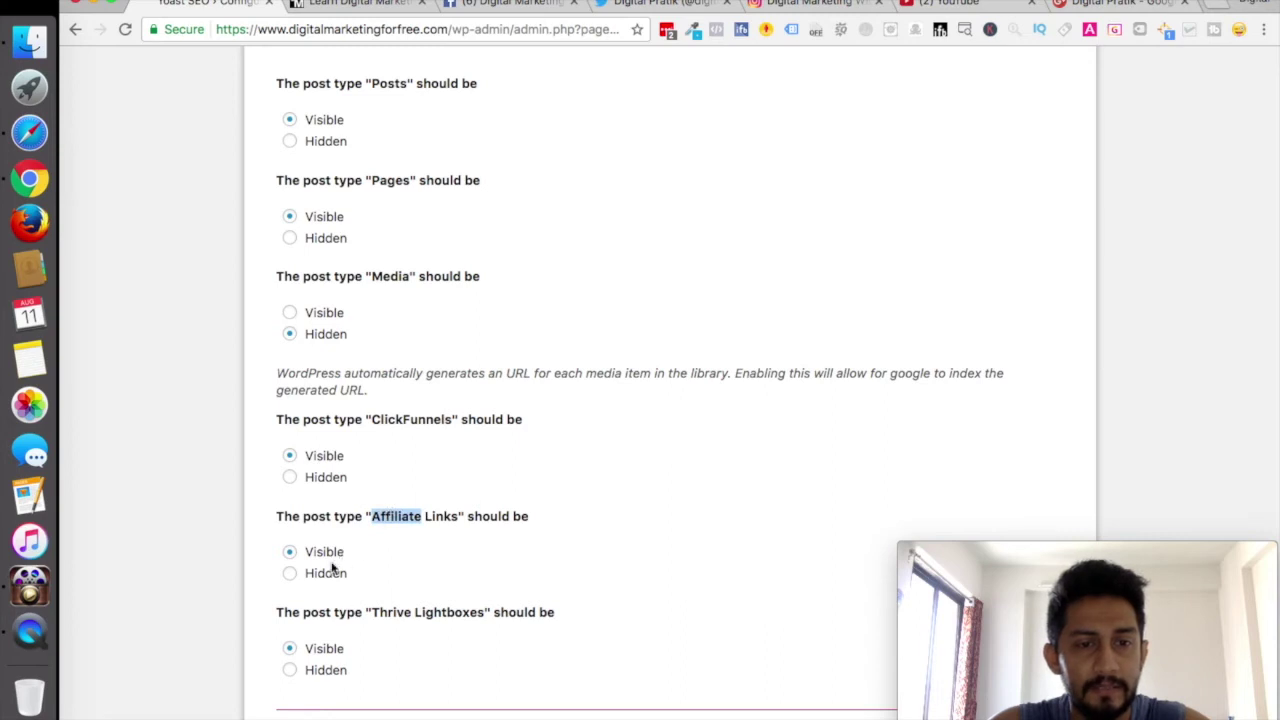
pyautogui.doubleClick(381, 612)
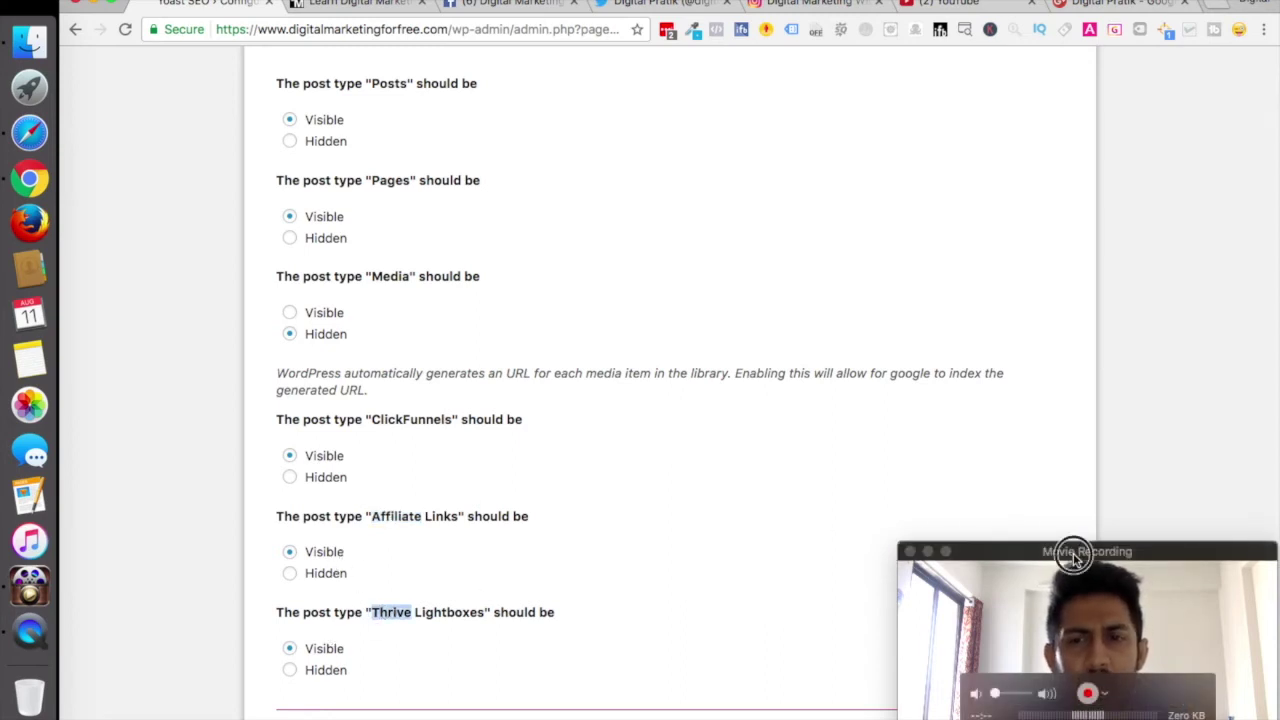
# Step: Accept the post type visibility settings, keep multiple authors at No, and advance to the Google Search Console step
pyautogui.moveTo(1071, 549); pyautogui.dragTo(766, 569)
pyautogui.click(1034, 719)
pyautogui.click(1034, 719)
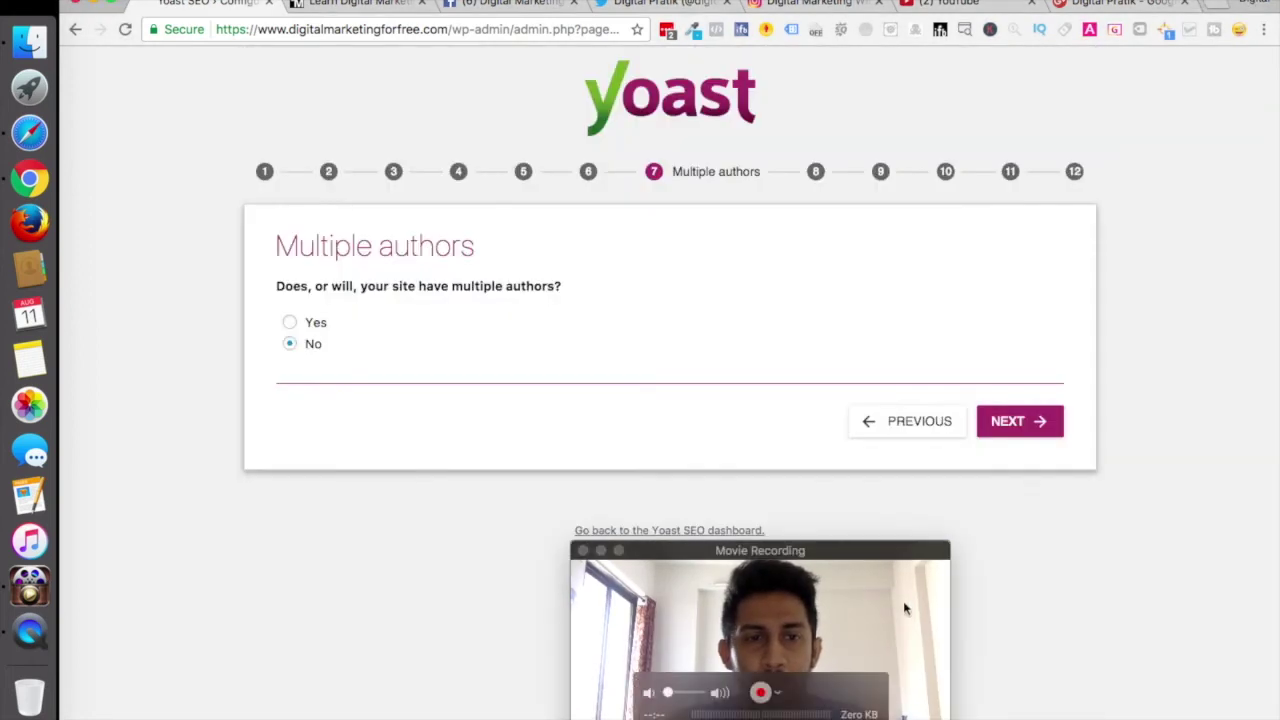
pyautogui.moveTo(866, 550); pyautogui.dragTo(1191, 546)
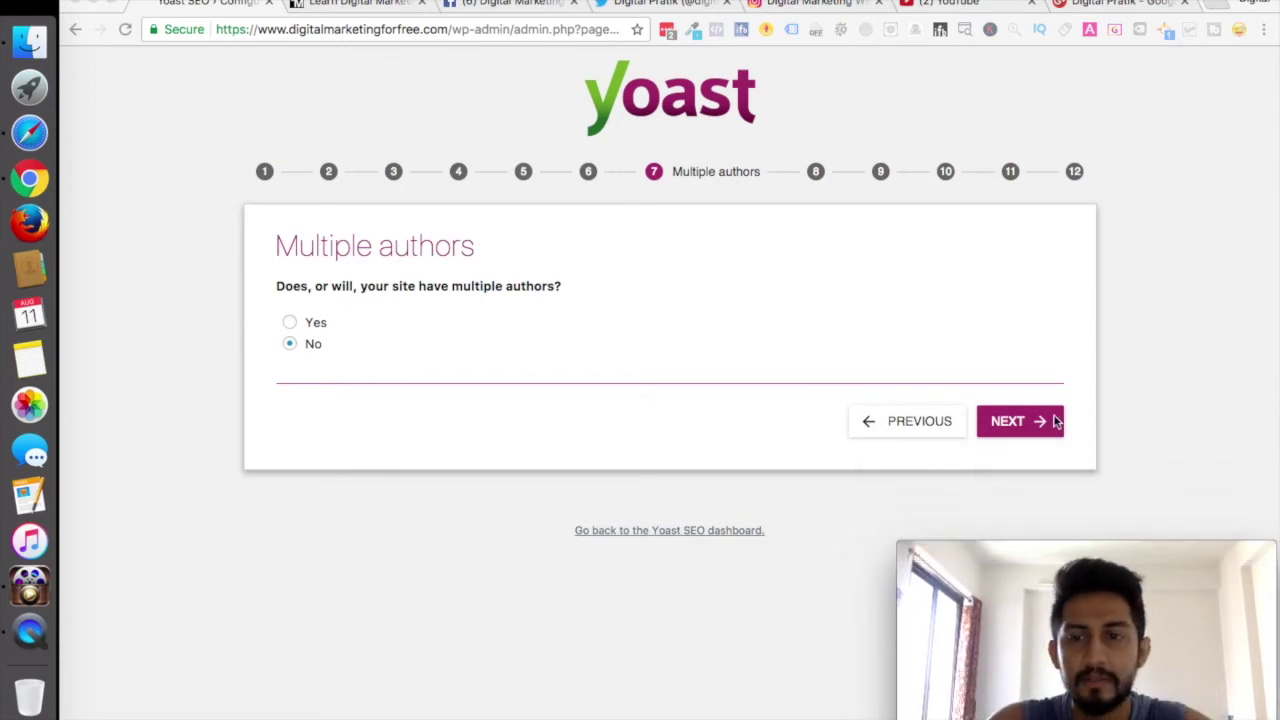
pyautogui.click(1022, 426)
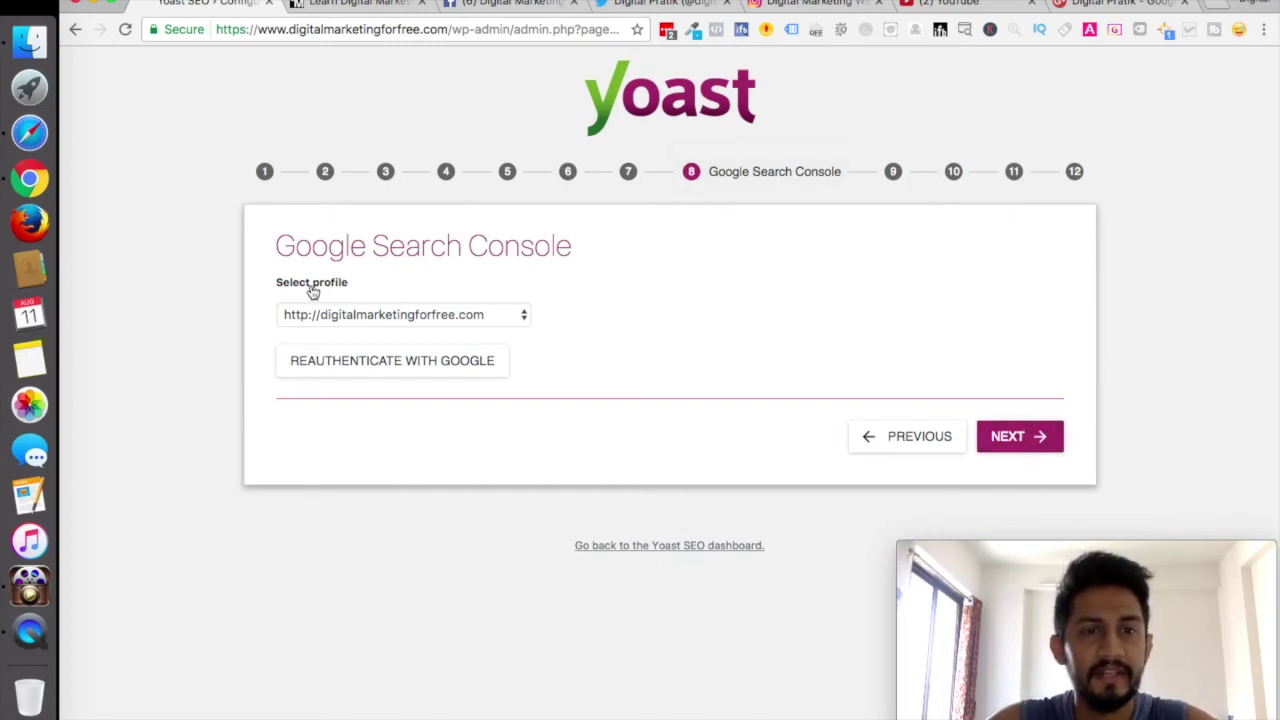
pyautogui.click(394, 325)
pyautogui.click(331, 334)
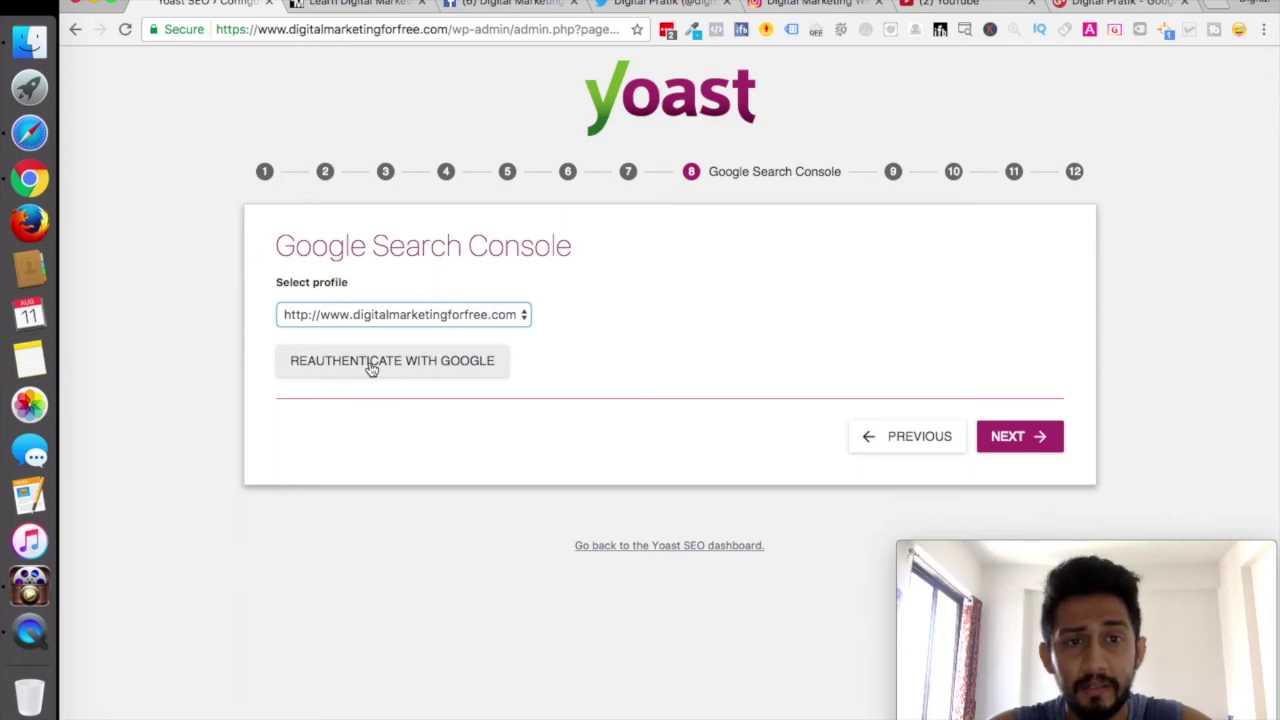
pyautogui.click(369, 364)
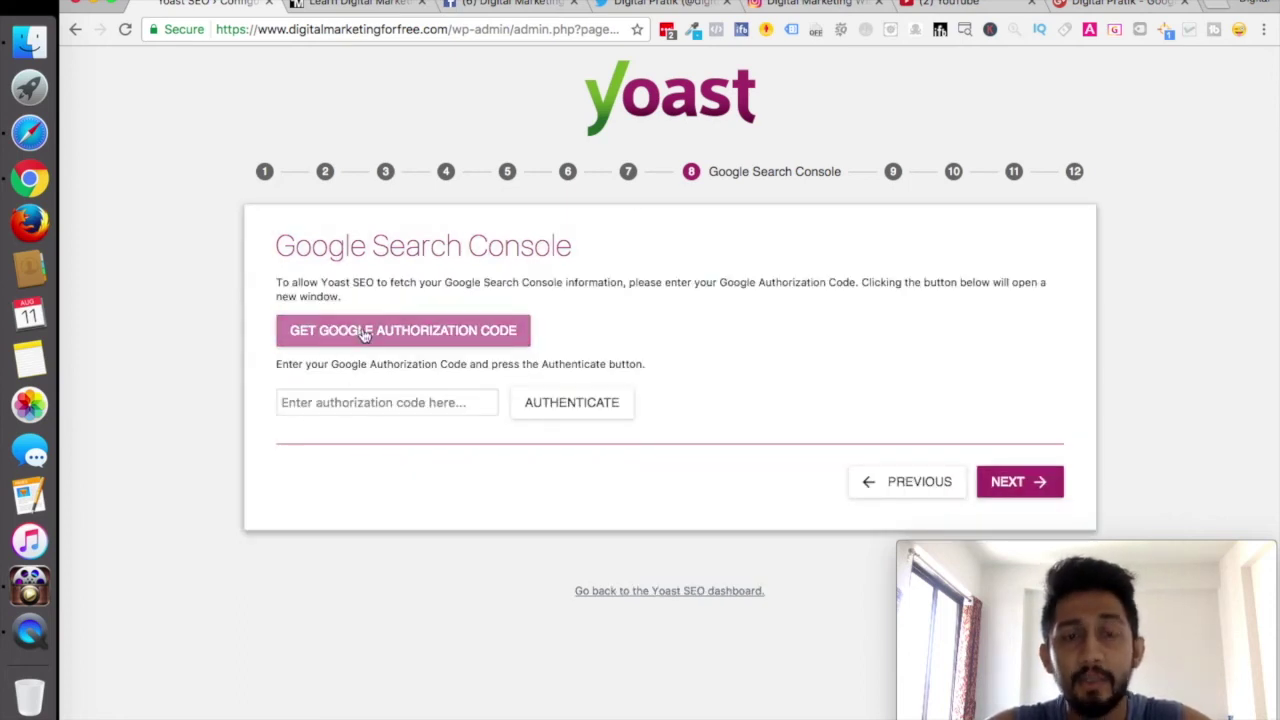
pyautogui.click(379, 333)
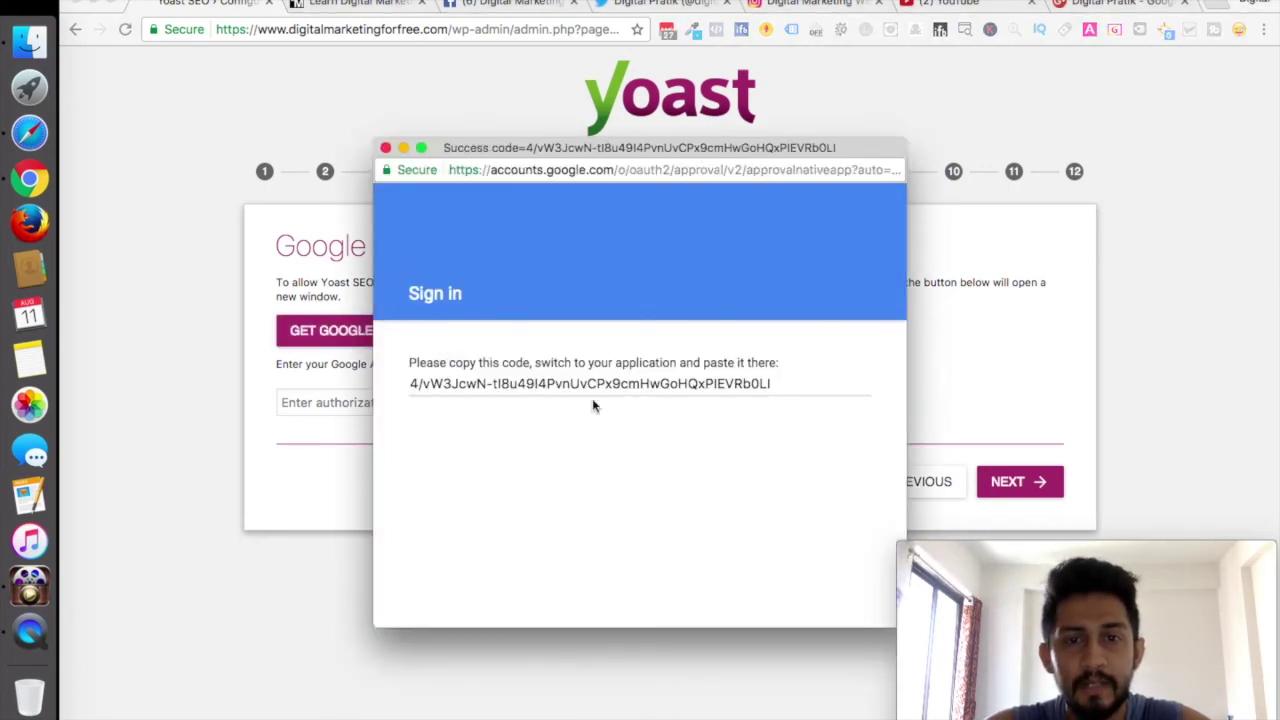
# Step: Copy the Google authorization code into the wizard's authorization code field, authenticate, and advance to the title settings
pyautogui.click(553, 390)
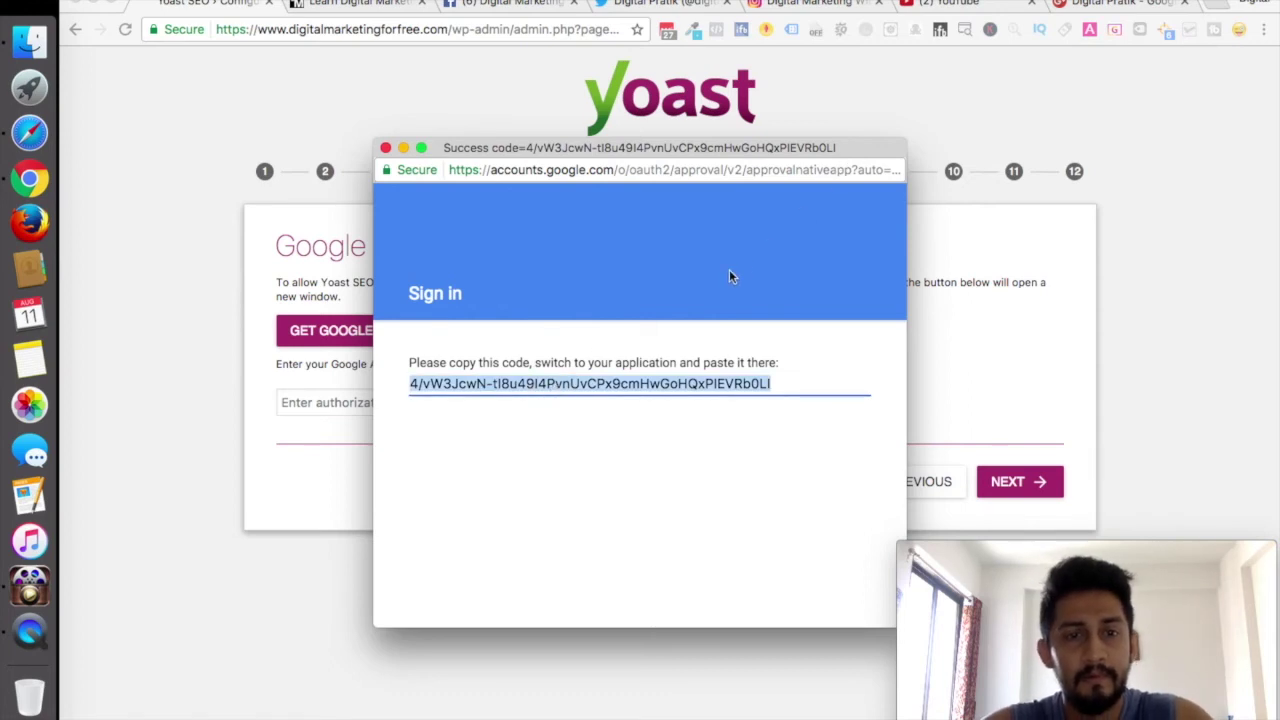
pyautogui.click(385, 148)
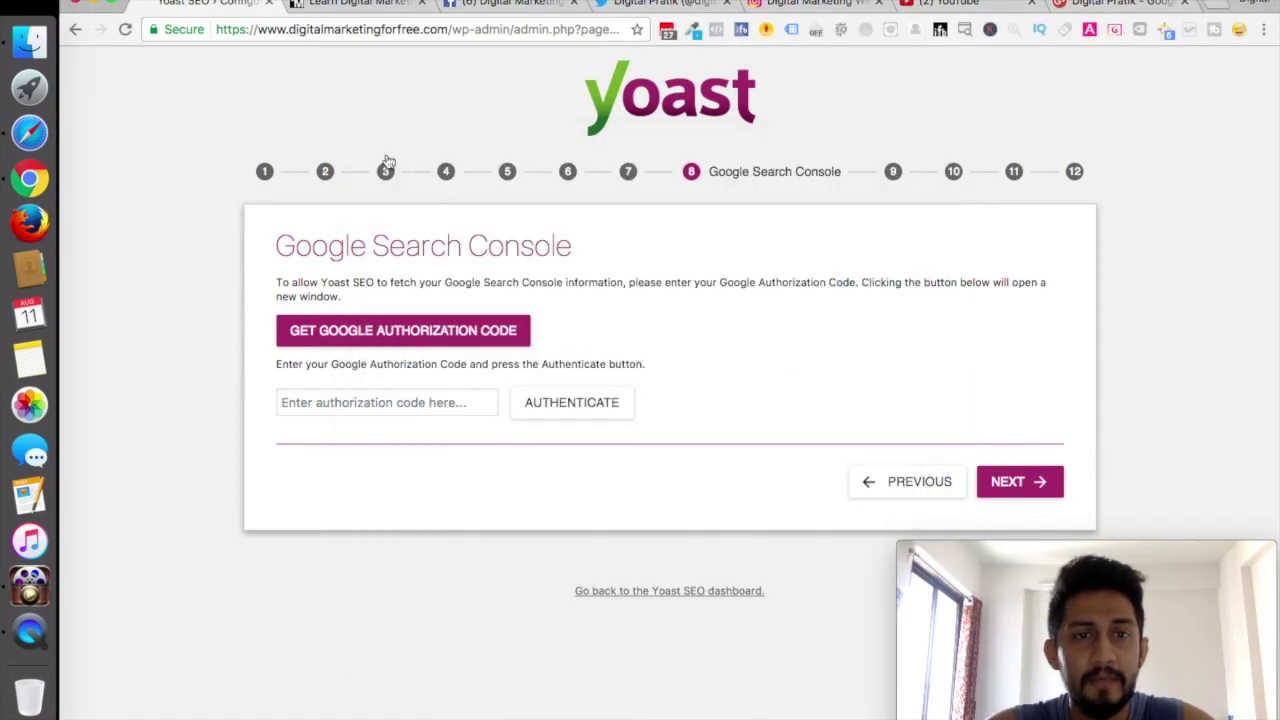
pyautogui.click(352, 403)
pyautogui.press('super+v')
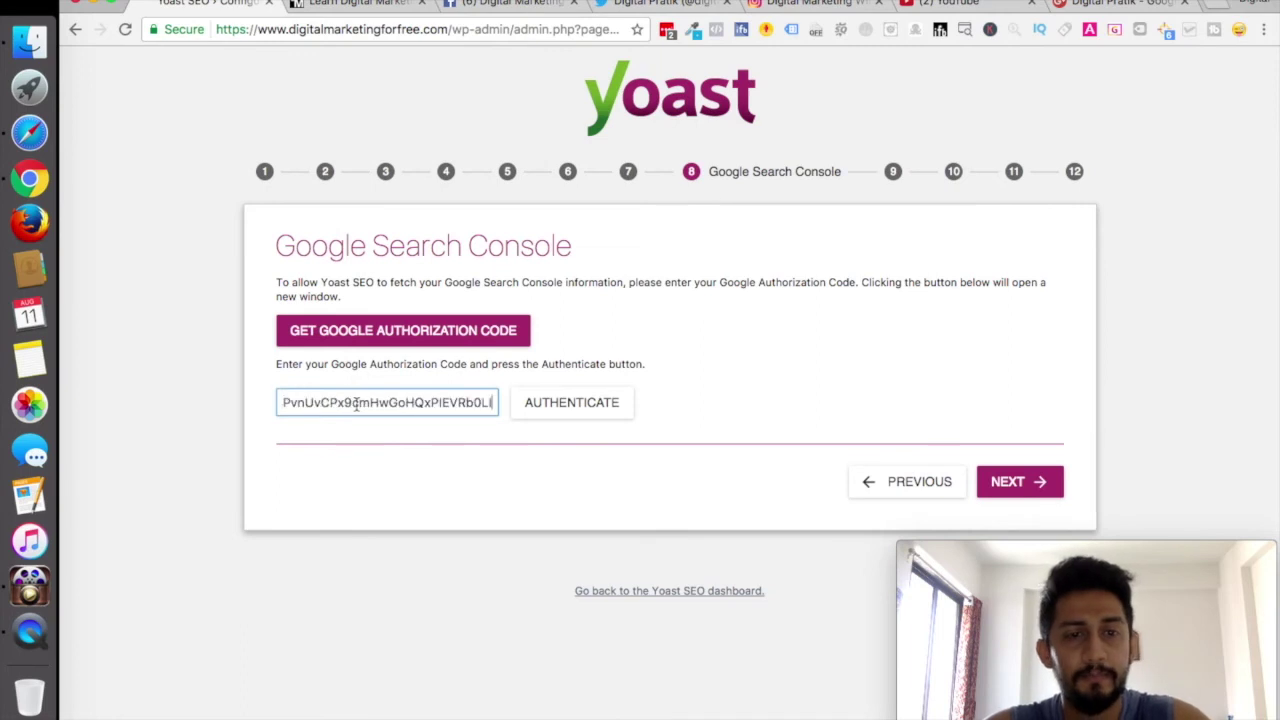
pyautogui.click(556, 405)
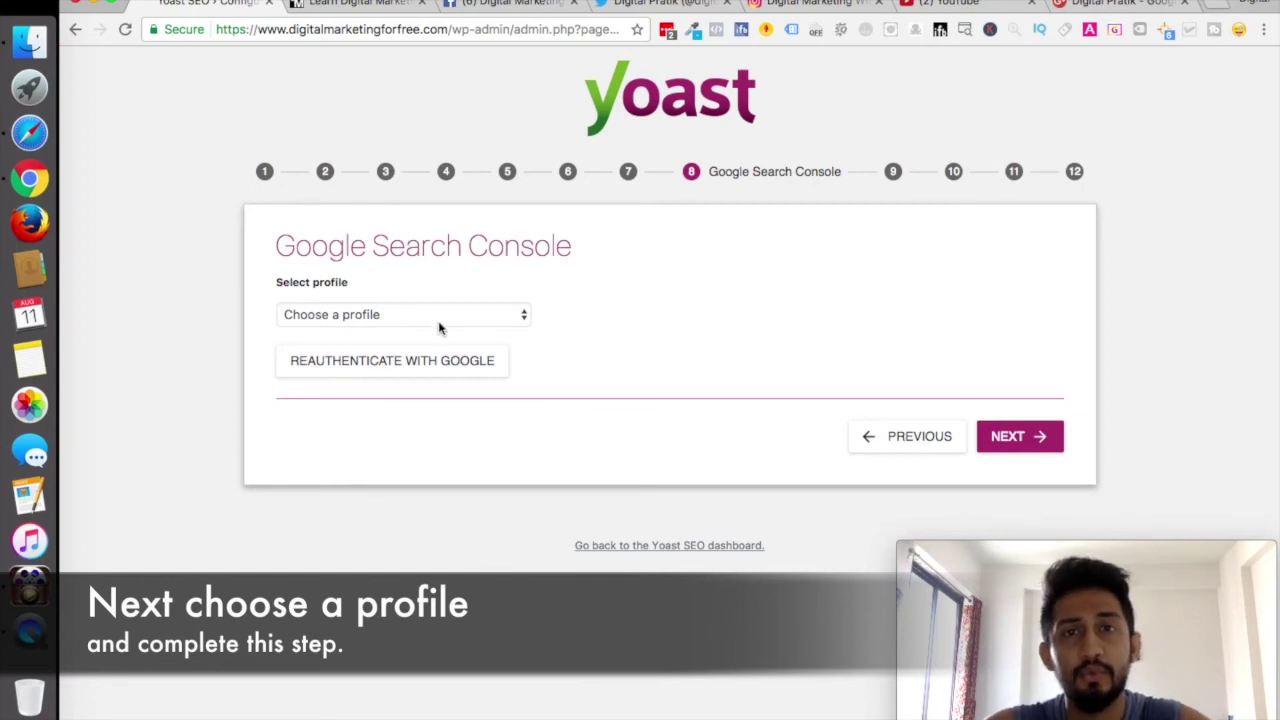
pyautogui.click(1019, 436)
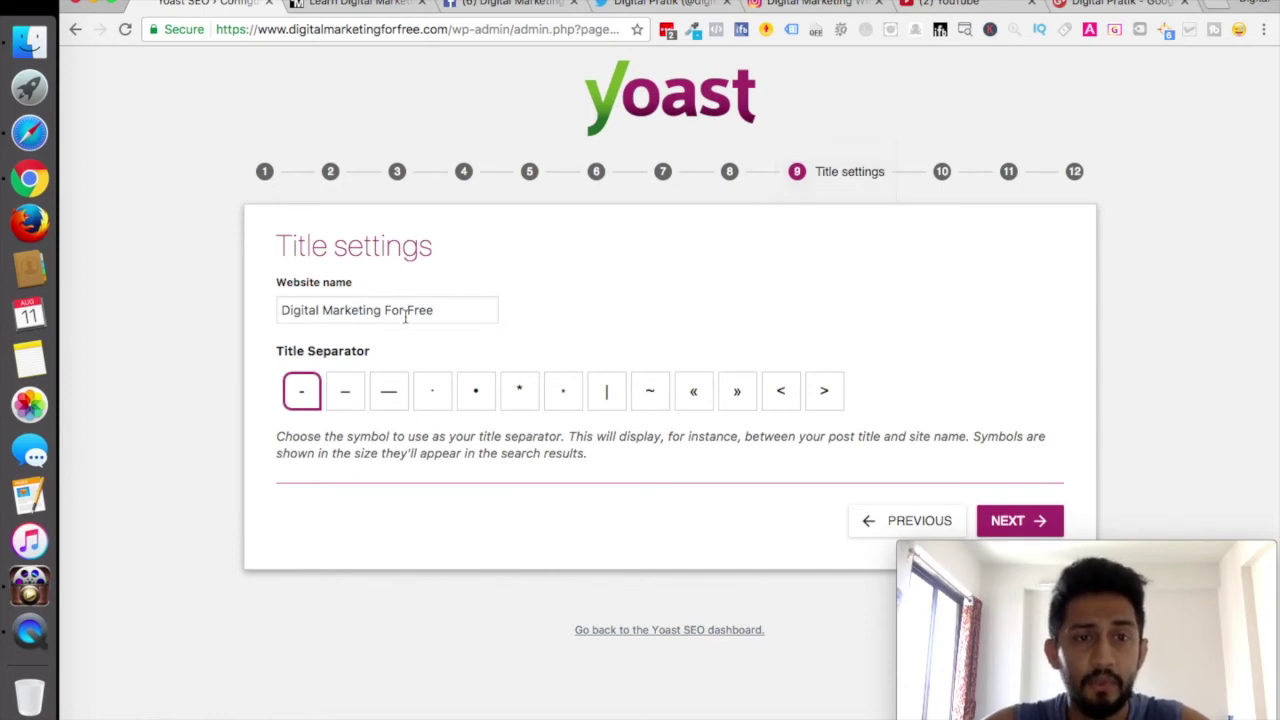
# Step: Add "How to setup Yoast - " in front of Digital Marketing For Free in the website name as an example title
pyautogui.moveTo(283, 312); pyautogui.dragTo(470, 308)
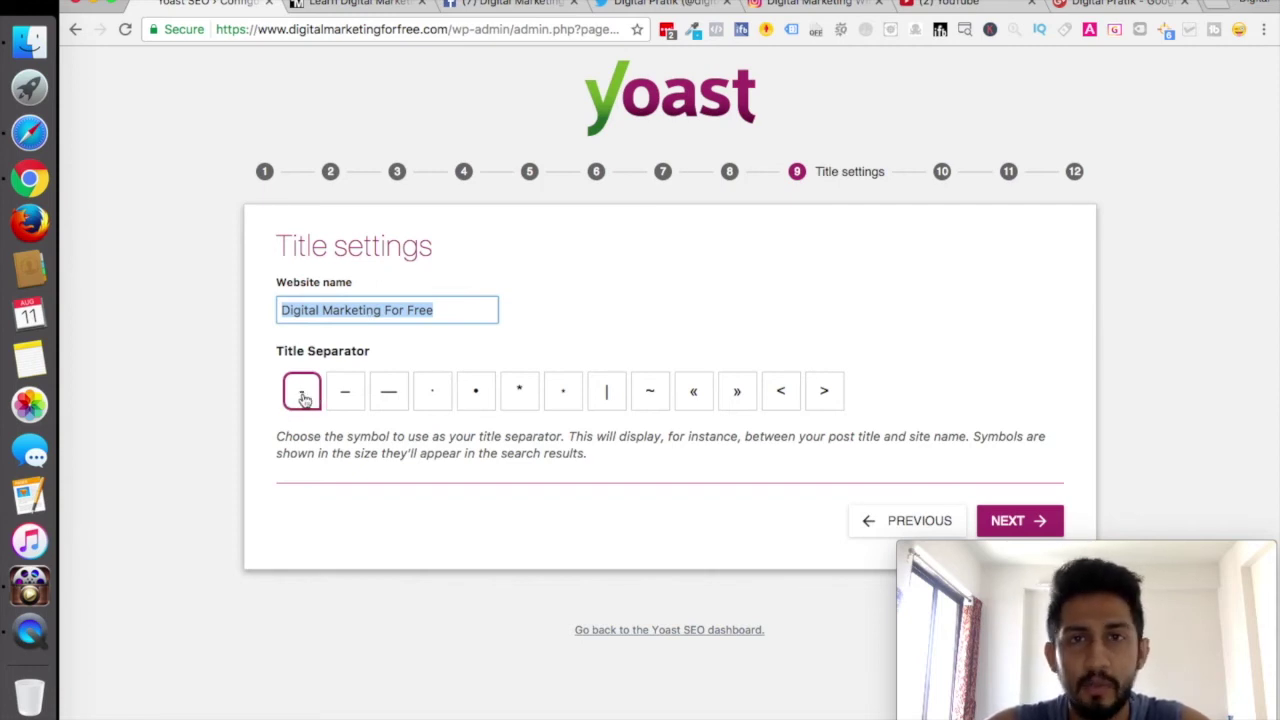
pyautogui.click(303, 309)
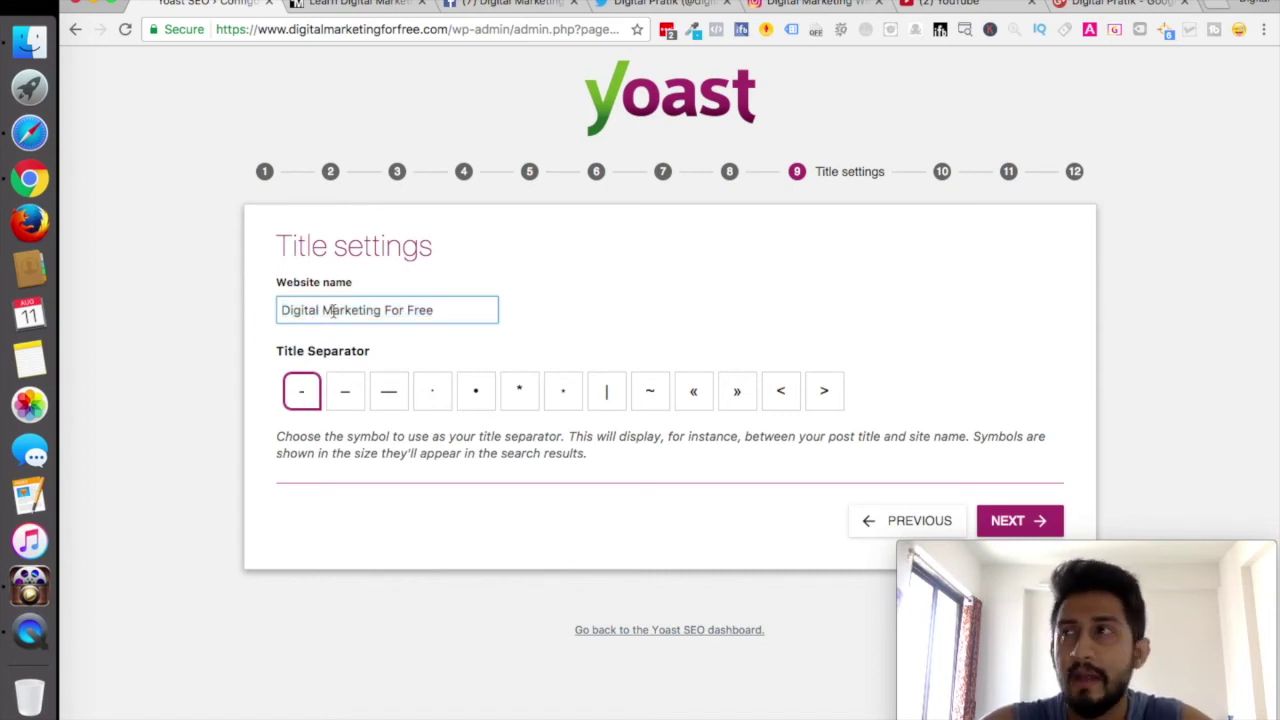
pyautogui.press('Left')
pyautogui.press('Left')
pyautogui.press('Left')
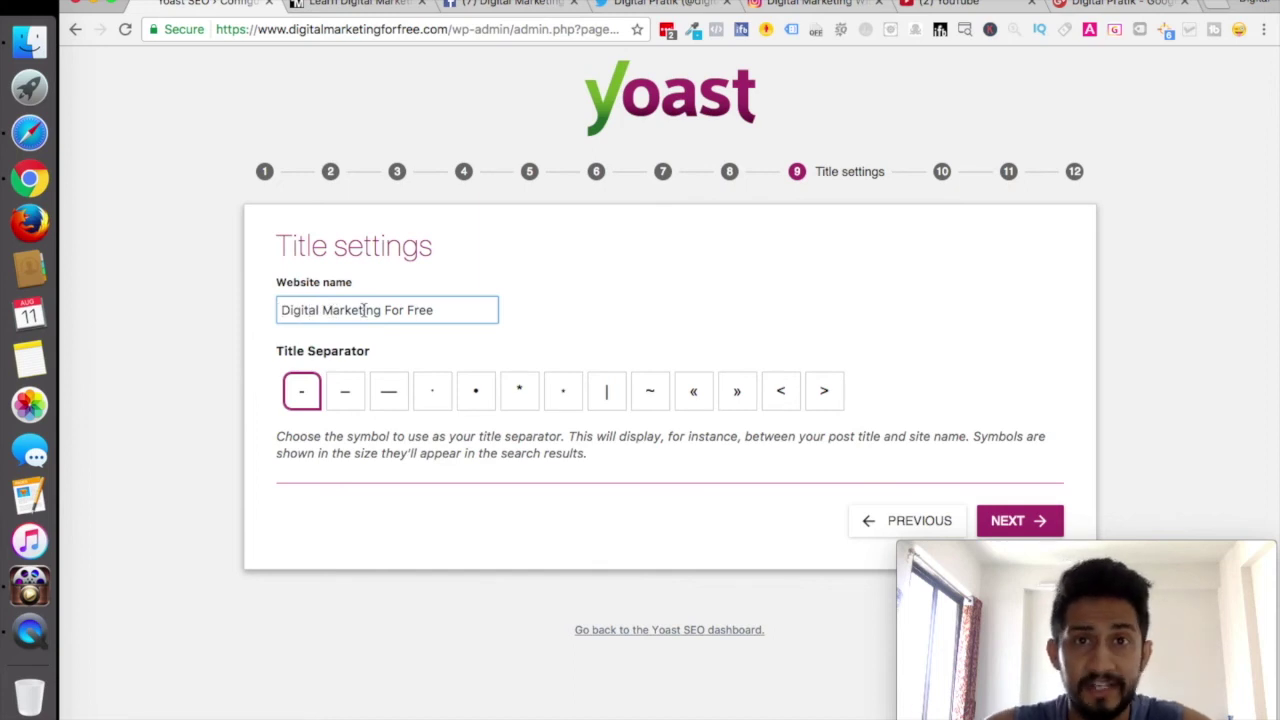
pyautogui.write('How ')
pyautogui.write('to setup ')
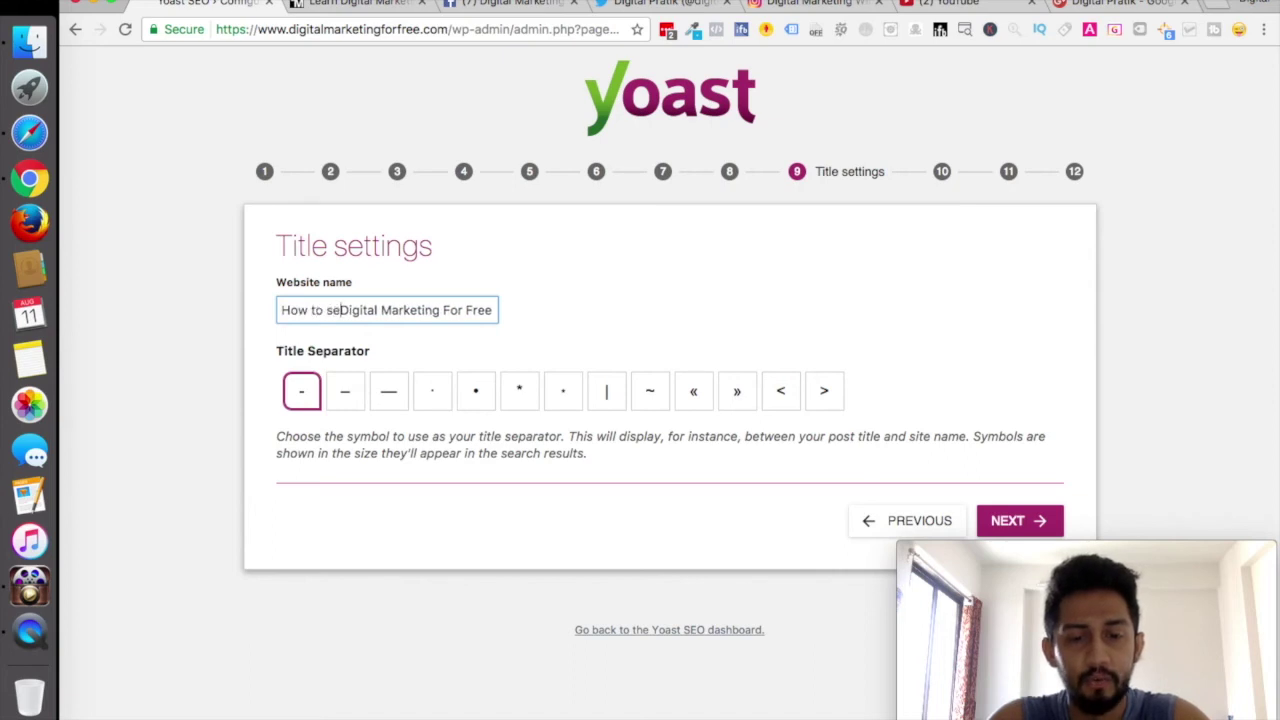
pyautogui.write('Yost')
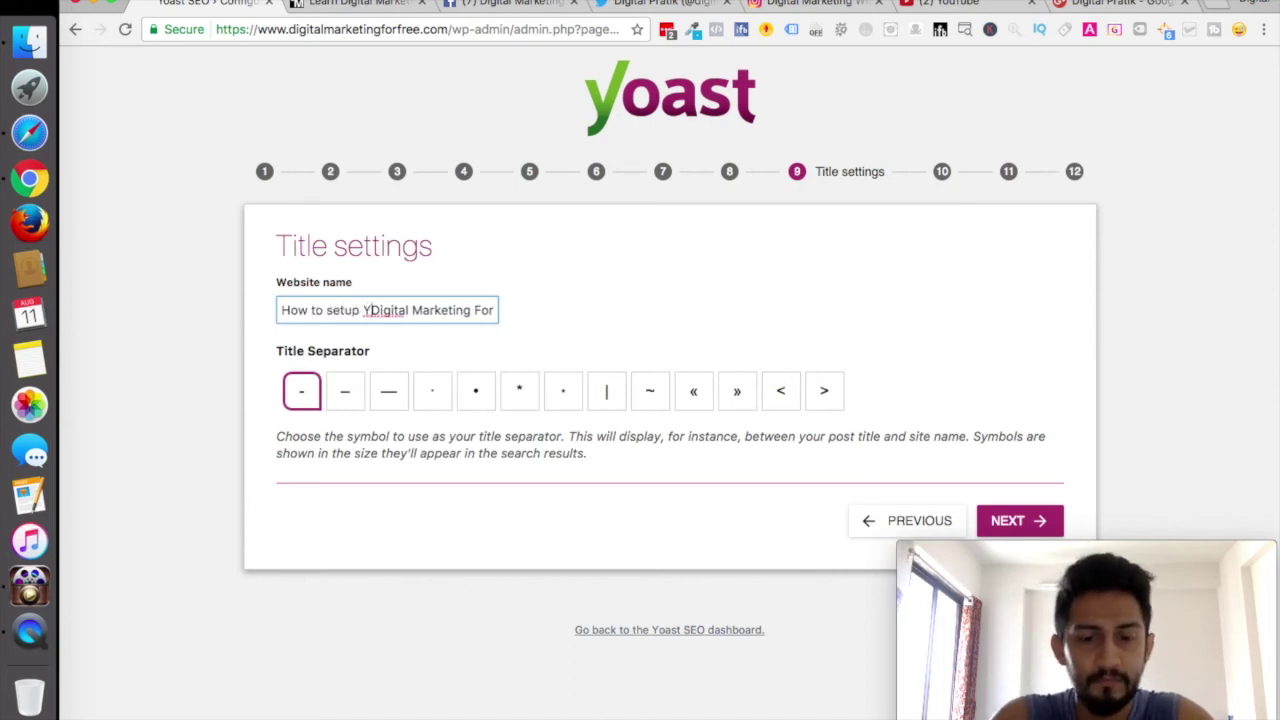
pyautogui.press('BackSpace')
pyautogui.press('BackSpace')
pyautogui.write('a')
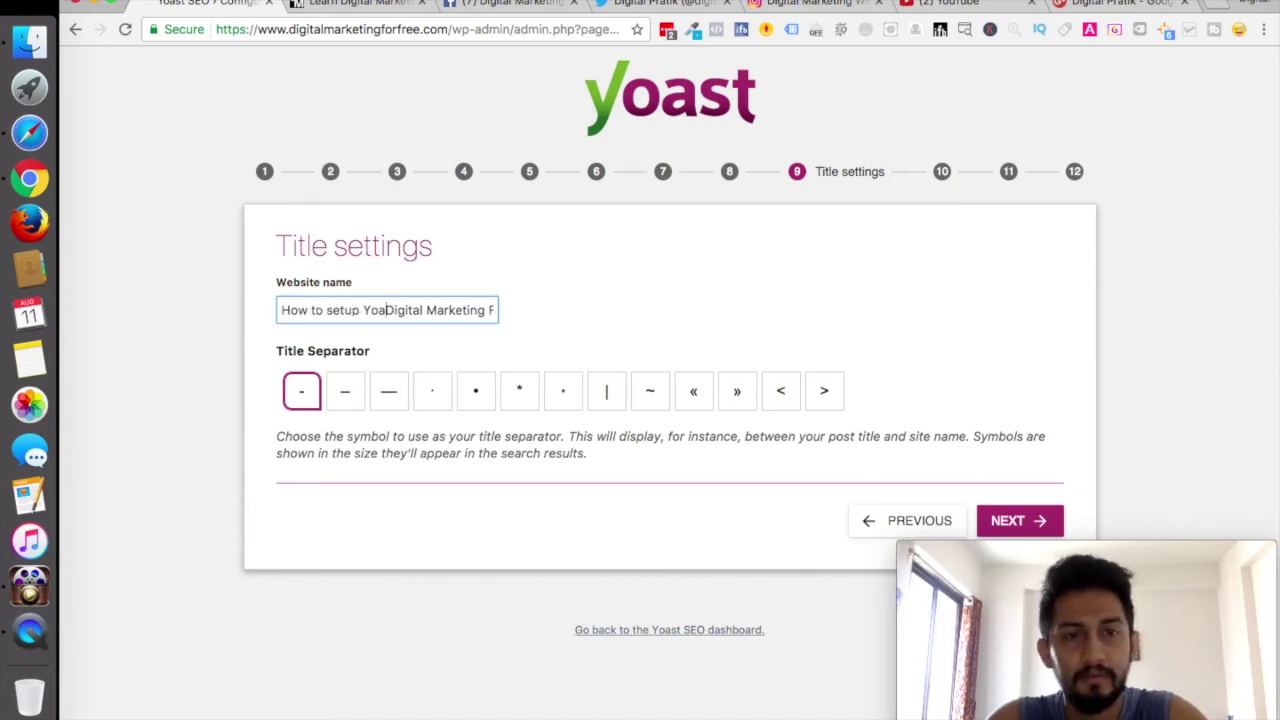
pyautogui.write('st -')
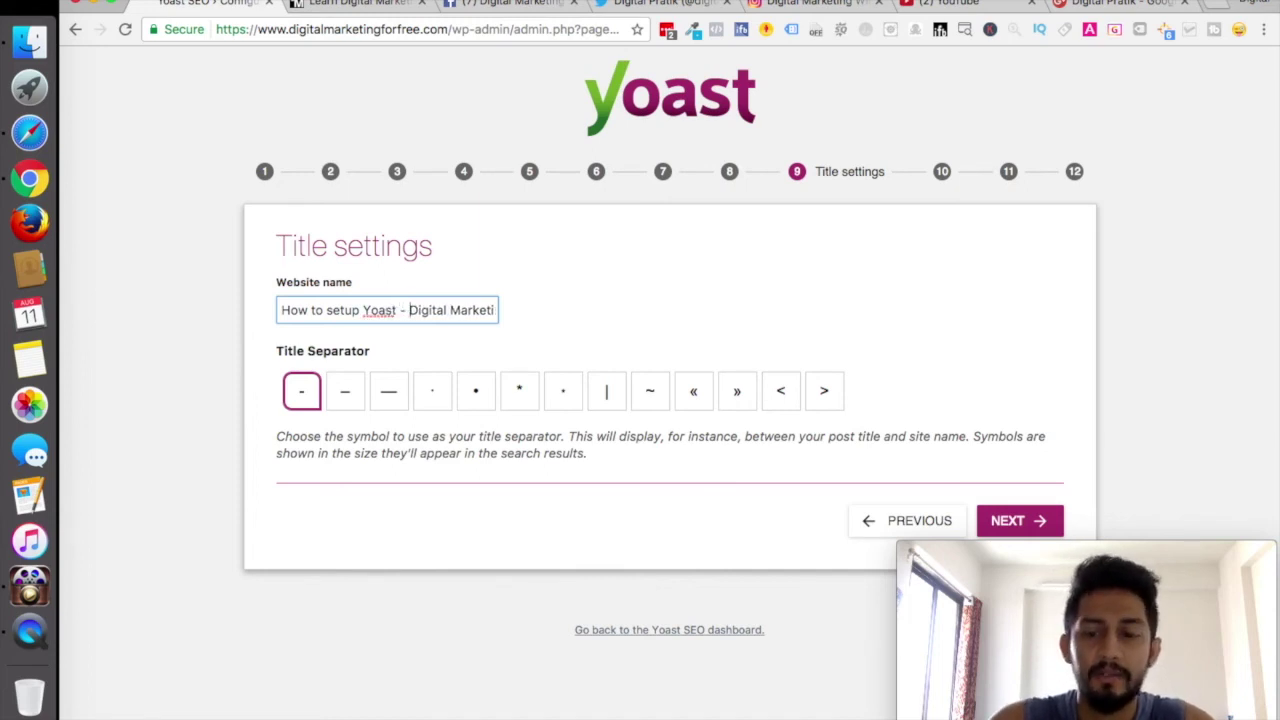
# Step: Highlight the site name and the hyphen separator in the example title and compare them with the browser tab titles
pyautogui.press('shift+super+Right')
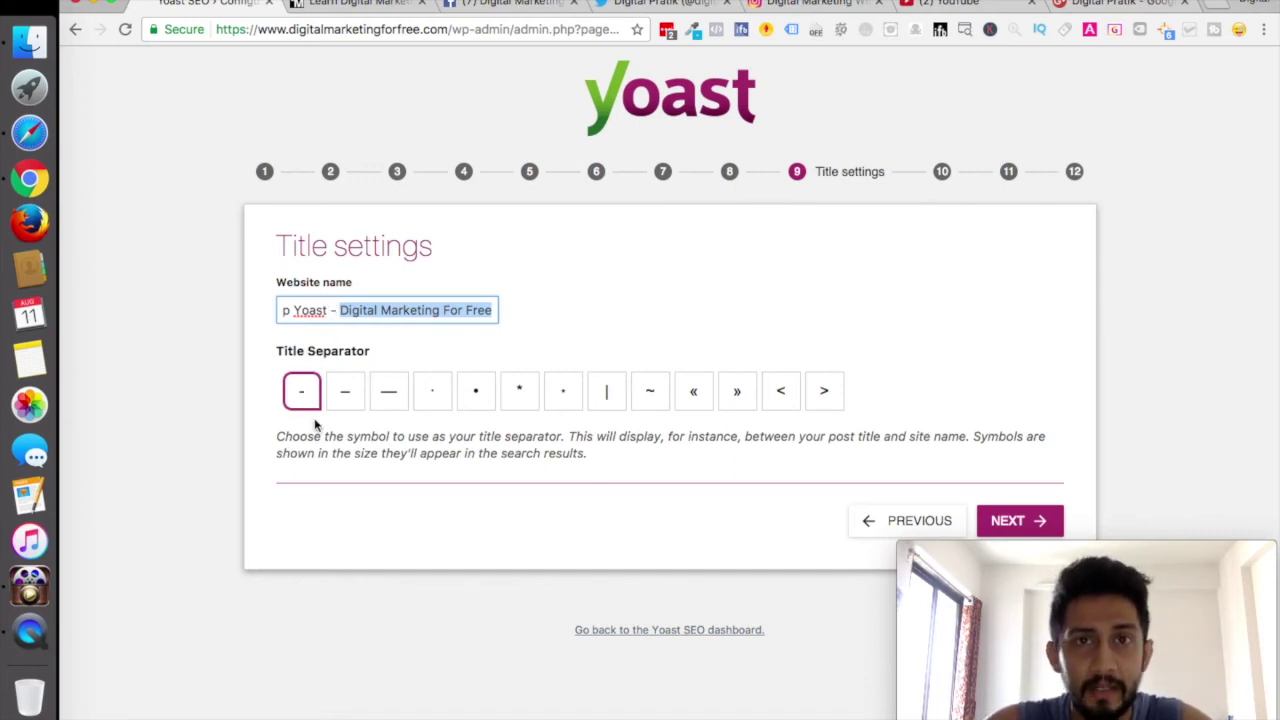
pyautogui.click(334, 309)
pyautogui.doubleClick(334, 310)
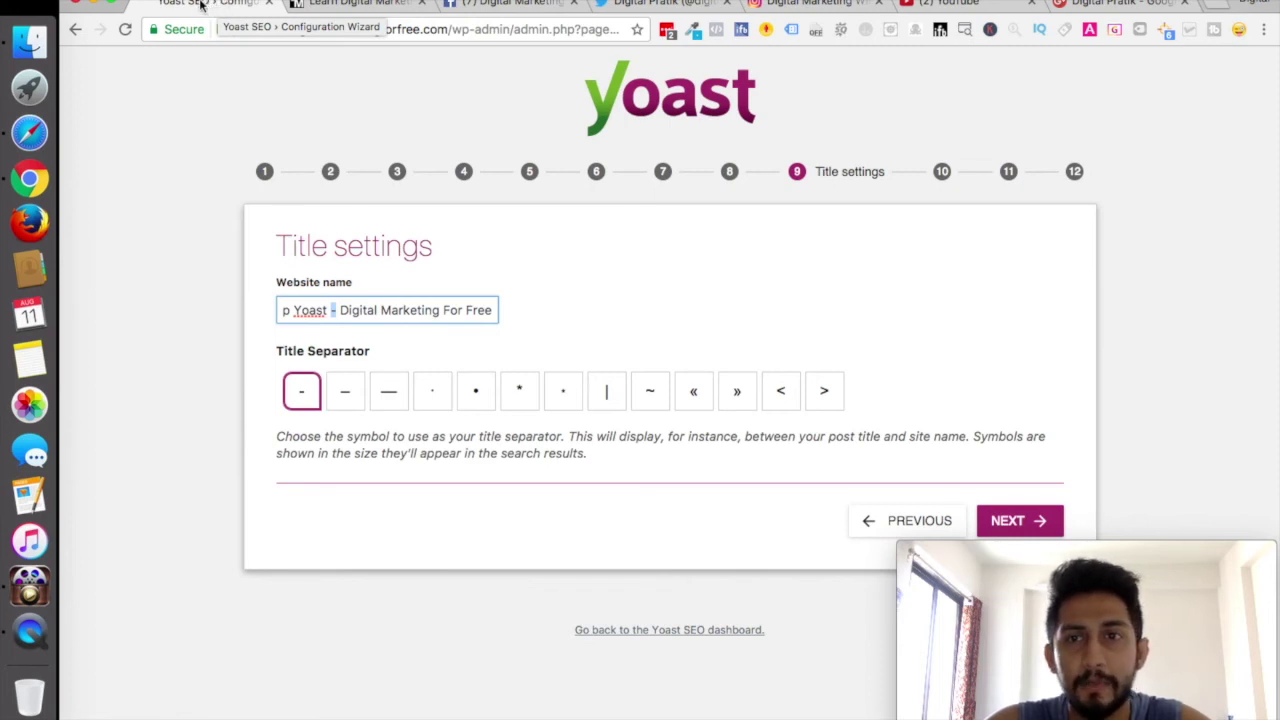
pyautogui.click(1101, 8)
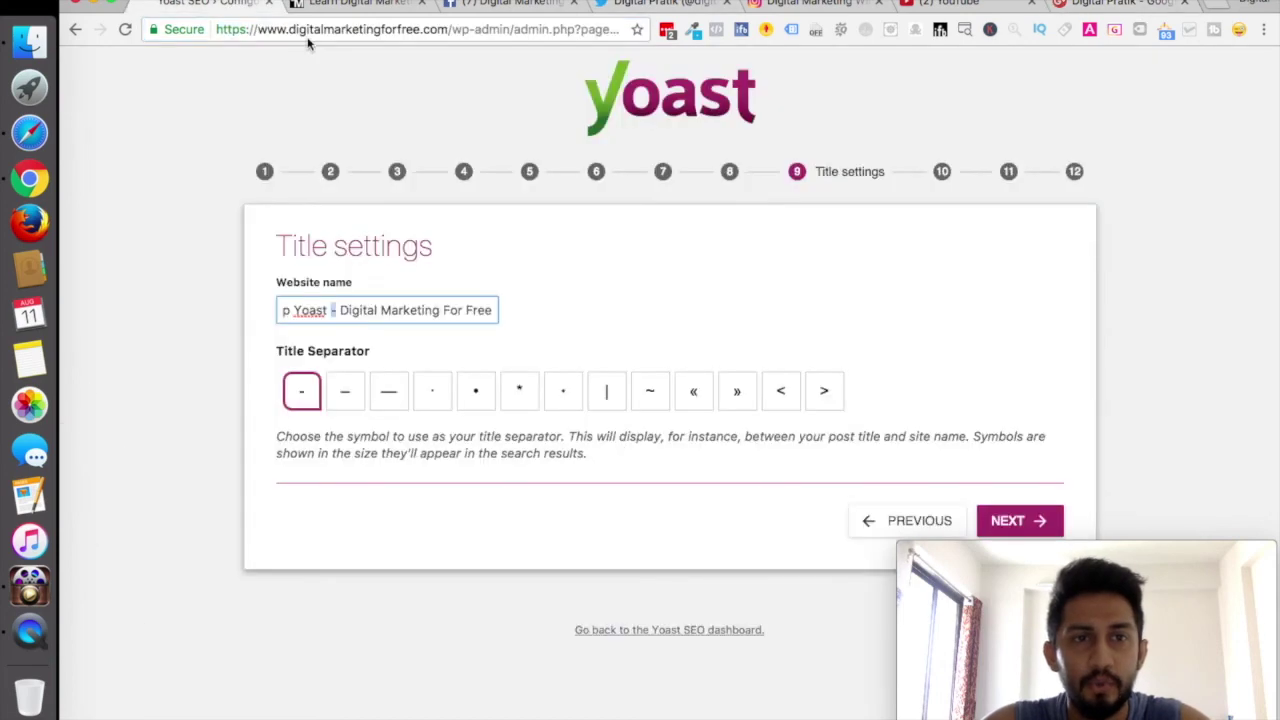
pyautogui.click(230, 5)
pyautogui.click(820, 258)
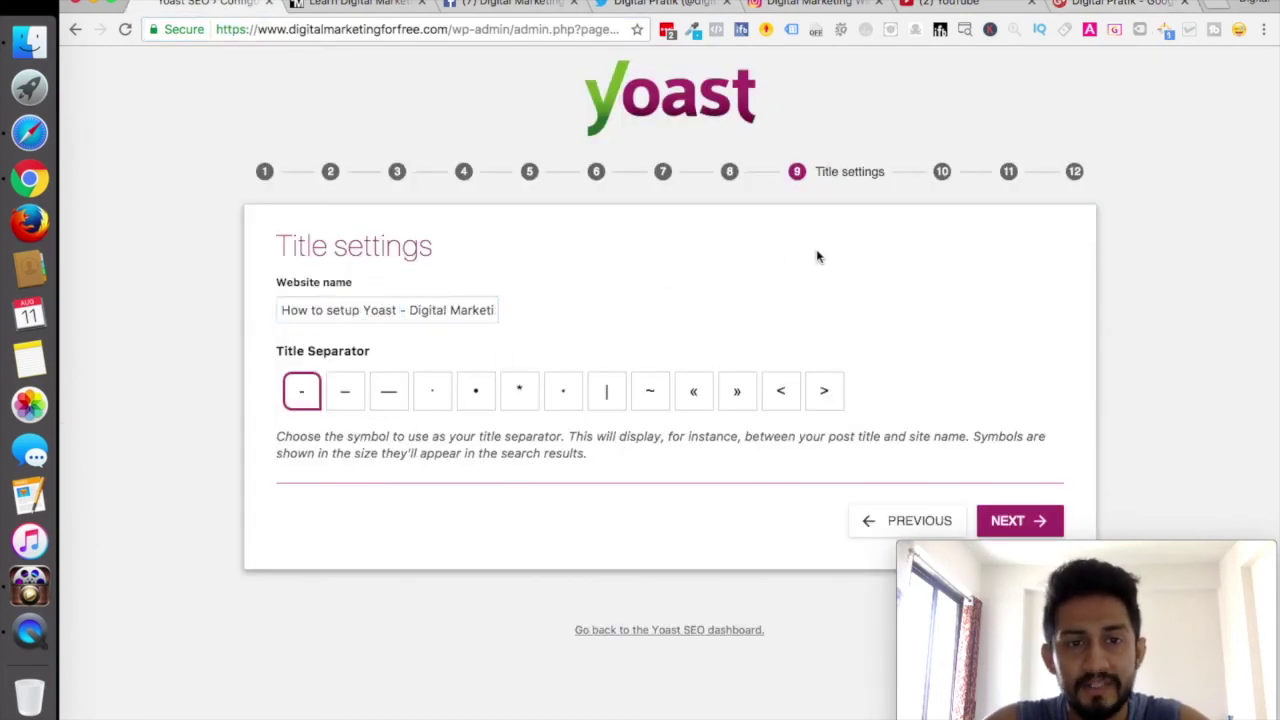
# Step: Remove the "How to setup Yoast - " prefix from the website name, keep the hyphen separator, and advance to the newsletter step
pyautogui.click(1023, 526)
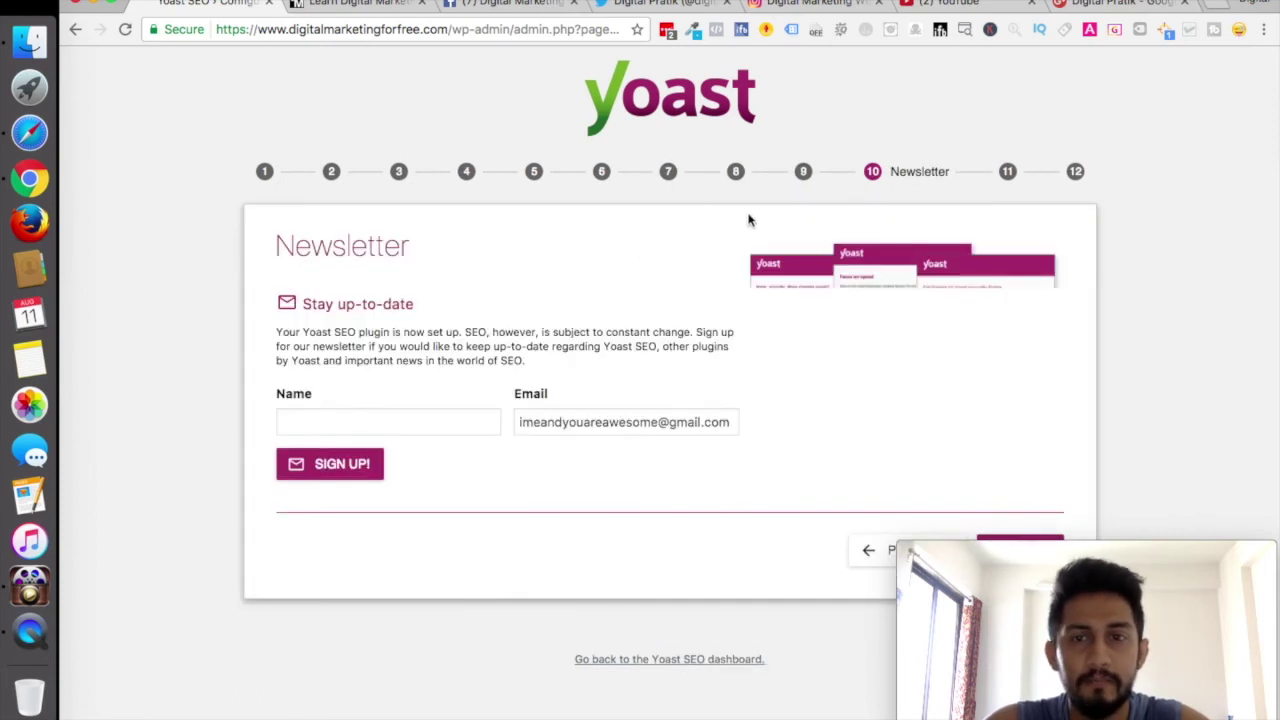
pyautogui.click(871, 550)
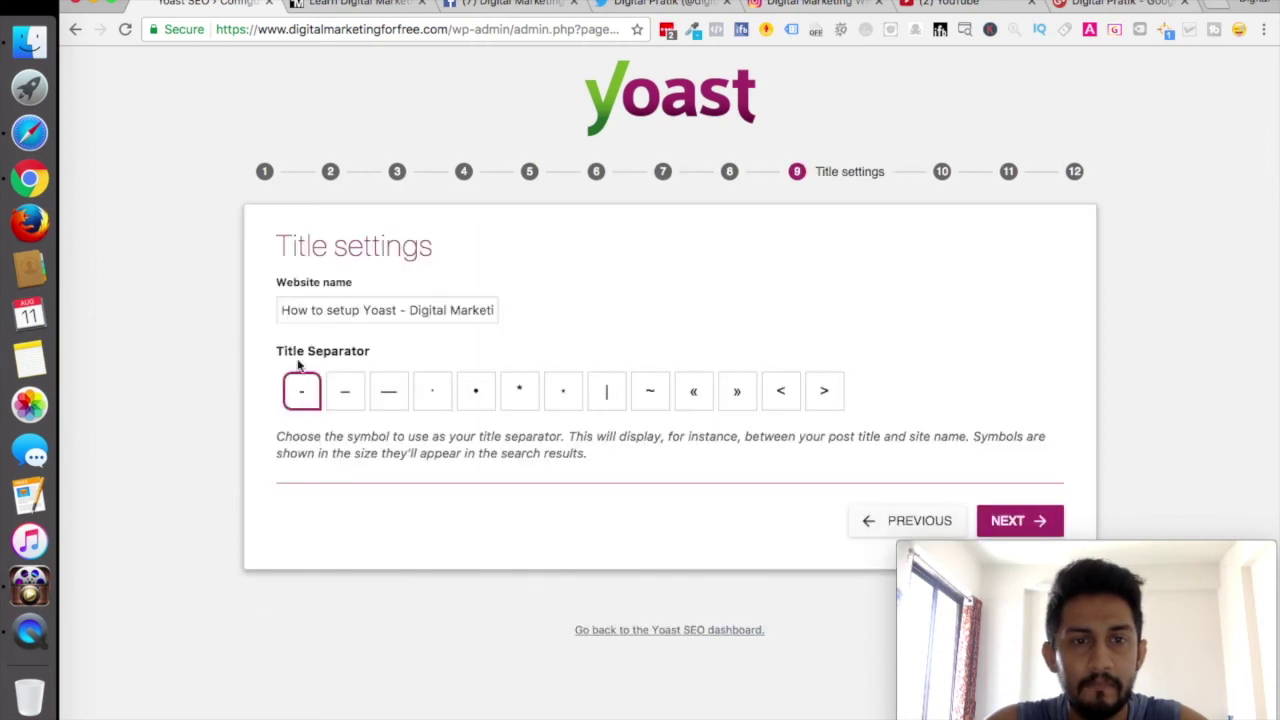
pyautogui.moveTo(410, 310); pyautogui.dragTo(214, 294)
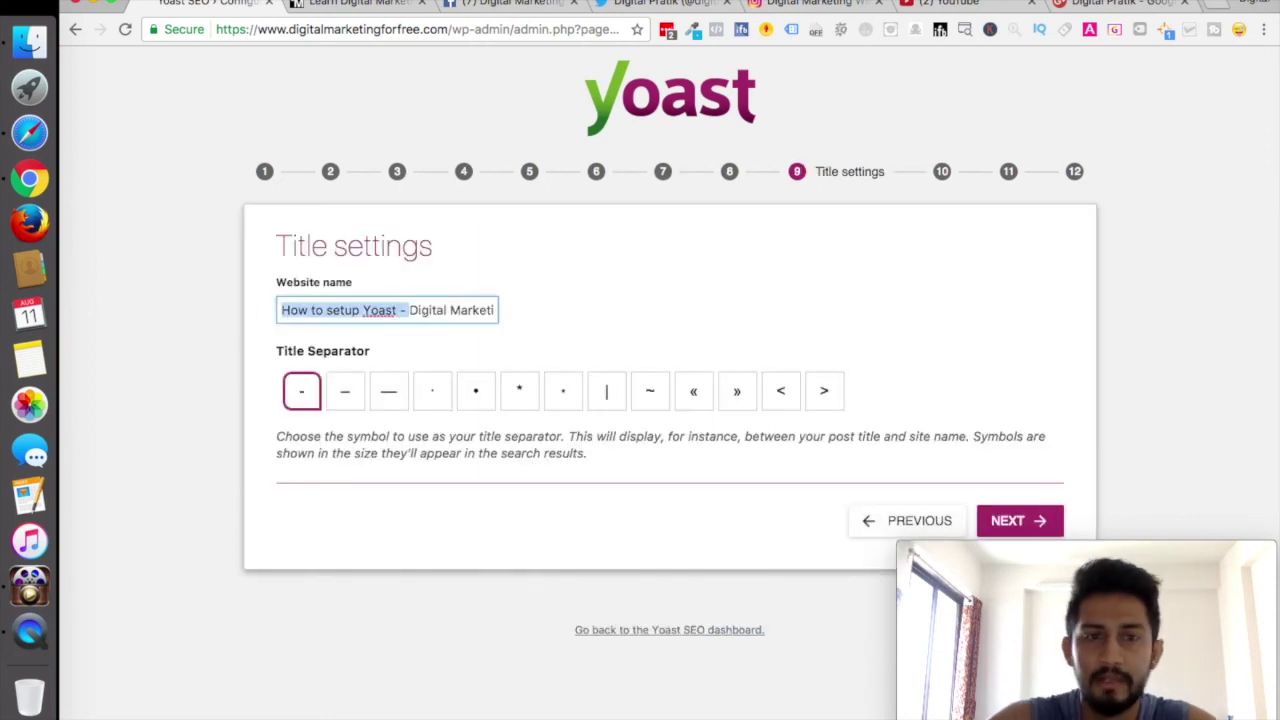
pyautogui.press('BackSpace')
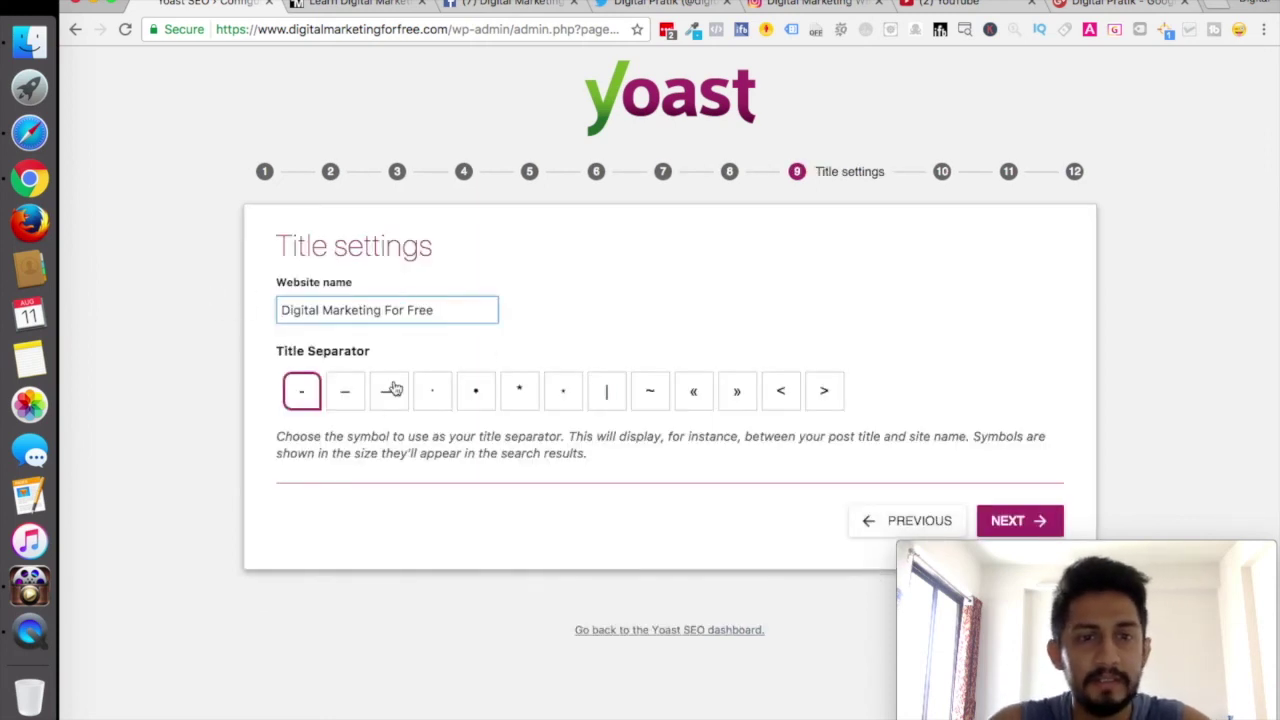
pyautogui.click(1030, 516)
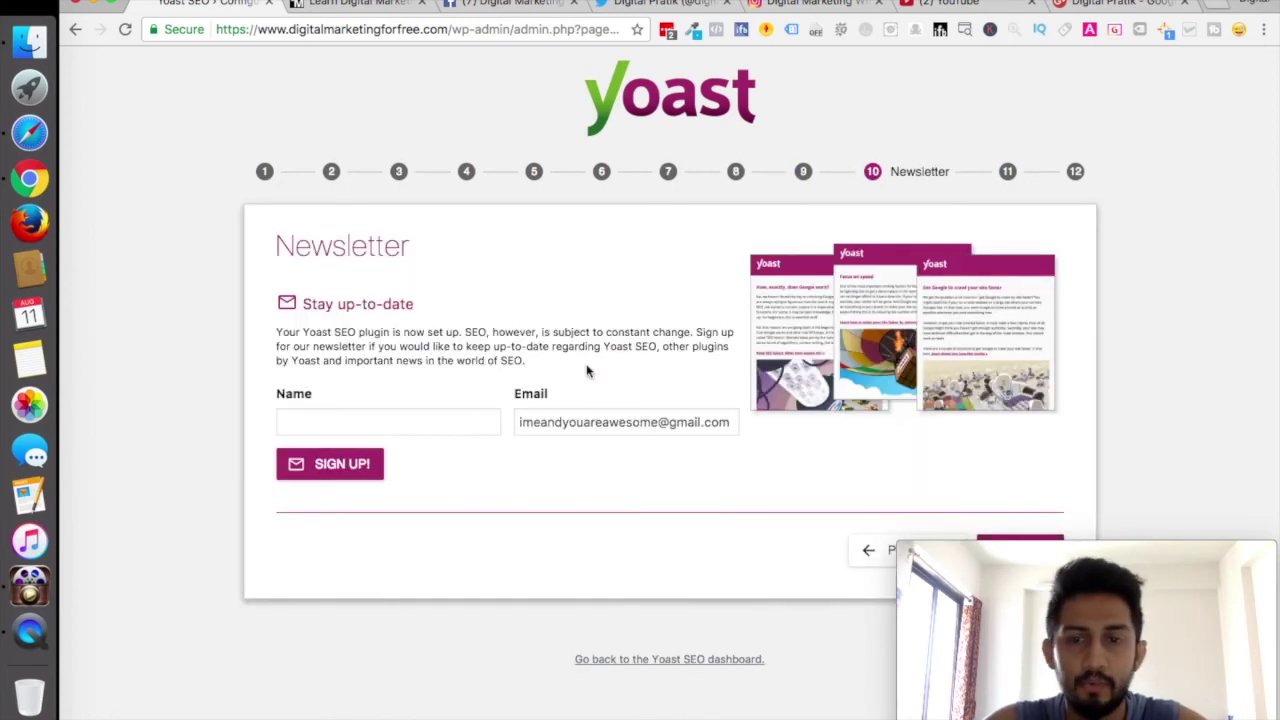
# Step: Shift the Movie Recording window aside, skip the newsletter sign-up to reach the recommendations, and move the window back
pyautogui.moveTo(1049, 552); pyautogui.dragTo(595, 563)
pyautogui.click(1005, 556)
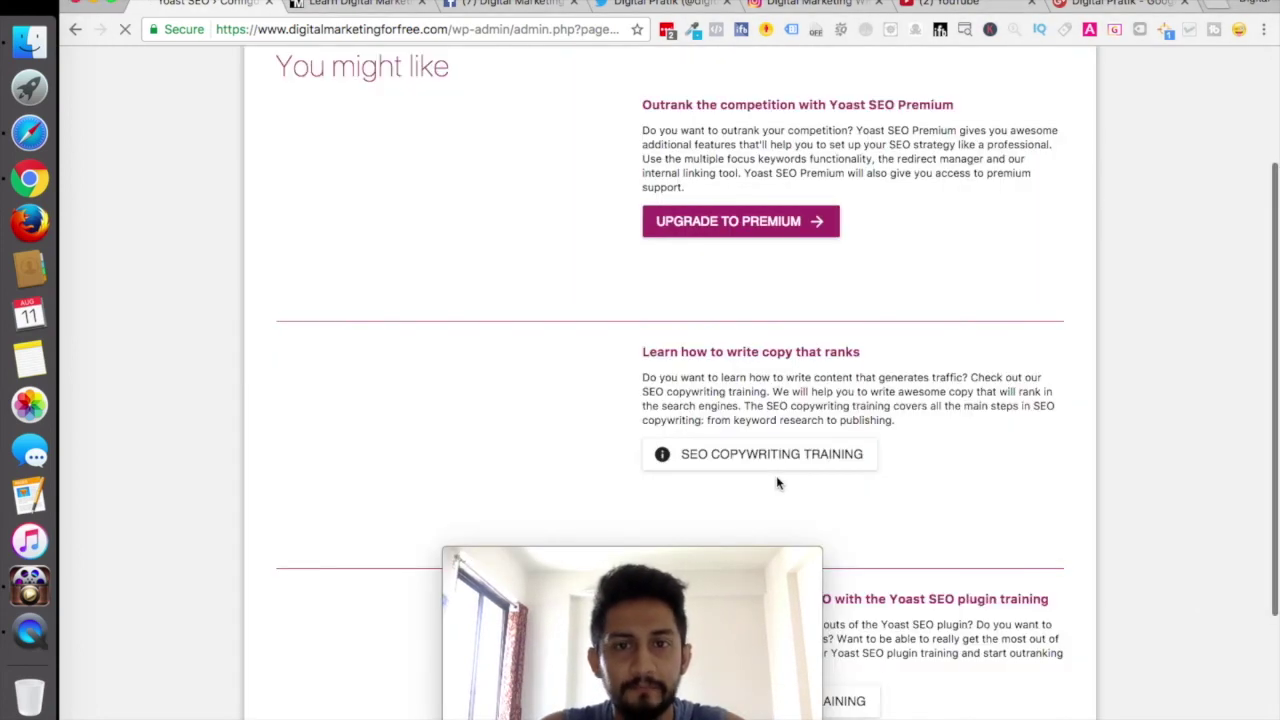
pyautogui.moveTo(742, 553); pyautogui.dragTo(1220, 537)
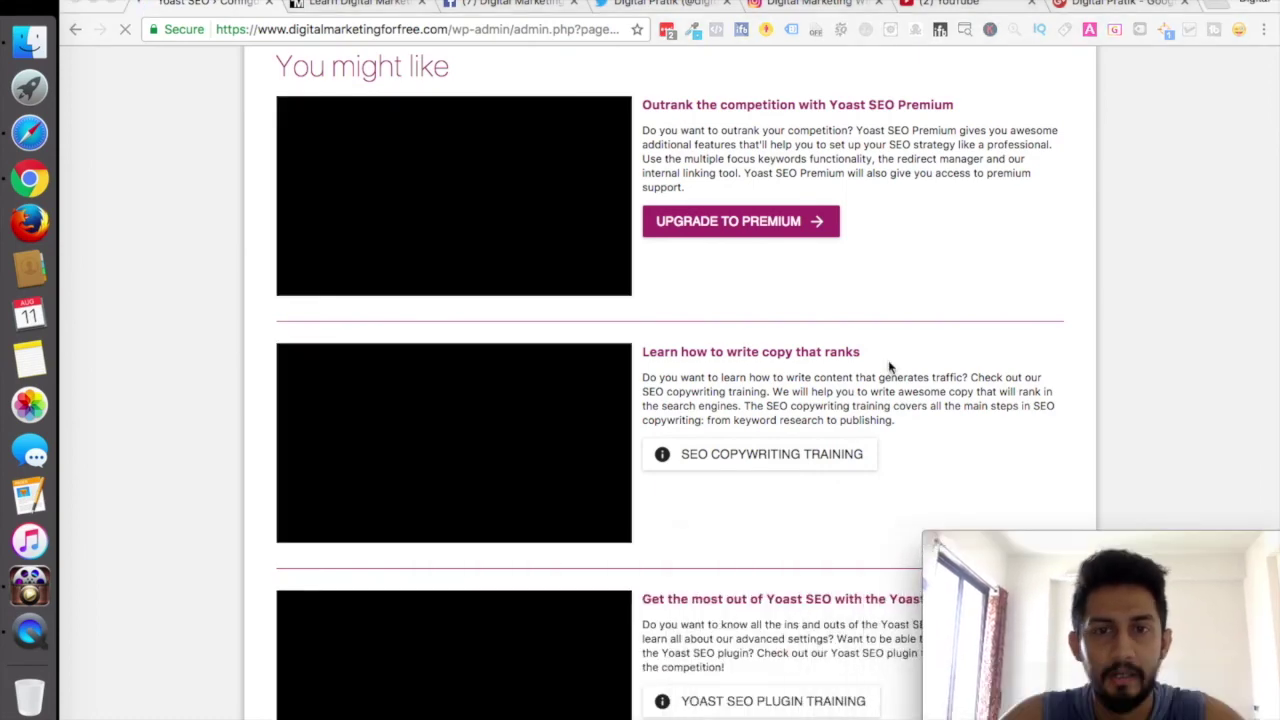
# Step: Review the Premium, copywriting and plugin training recommendations, view the Yoast SEO for WordPress training page, and return to the wizard
pyautogui.scroll(3, 888, 367)
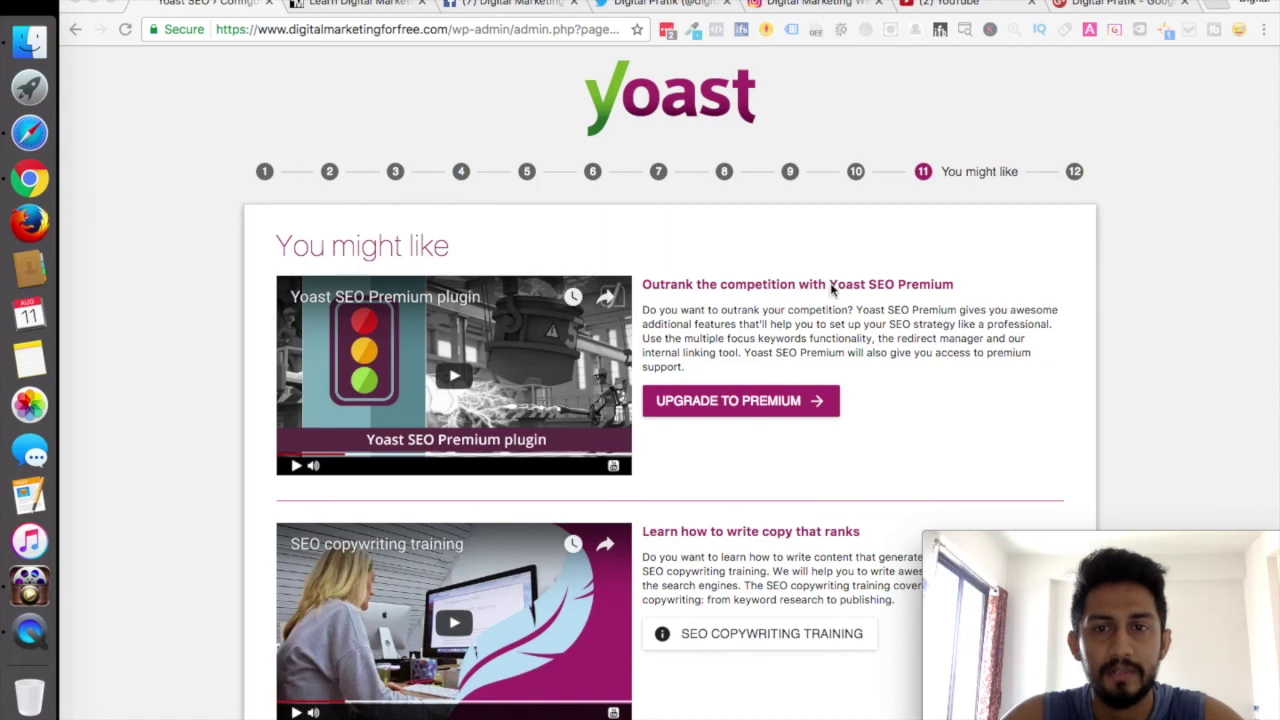
pyautogui.scroll(-5, 876, 350)
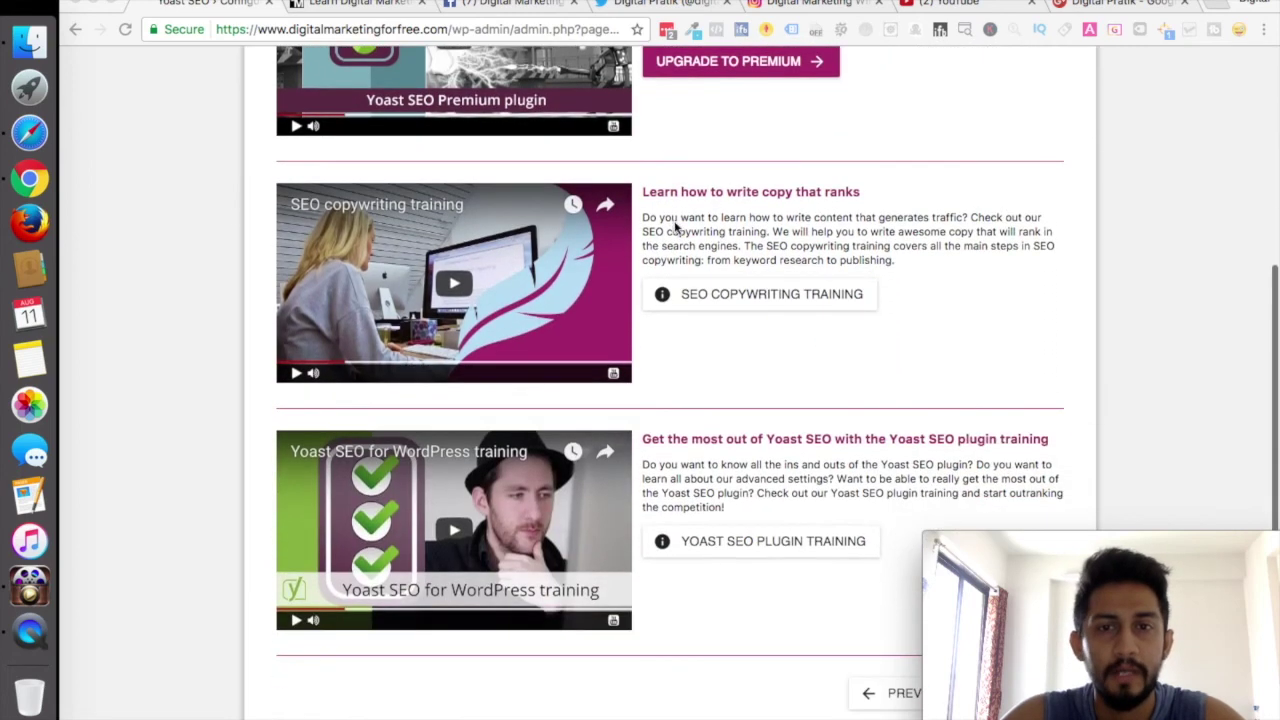
pyautogui.scroll(-1, 727, 398)
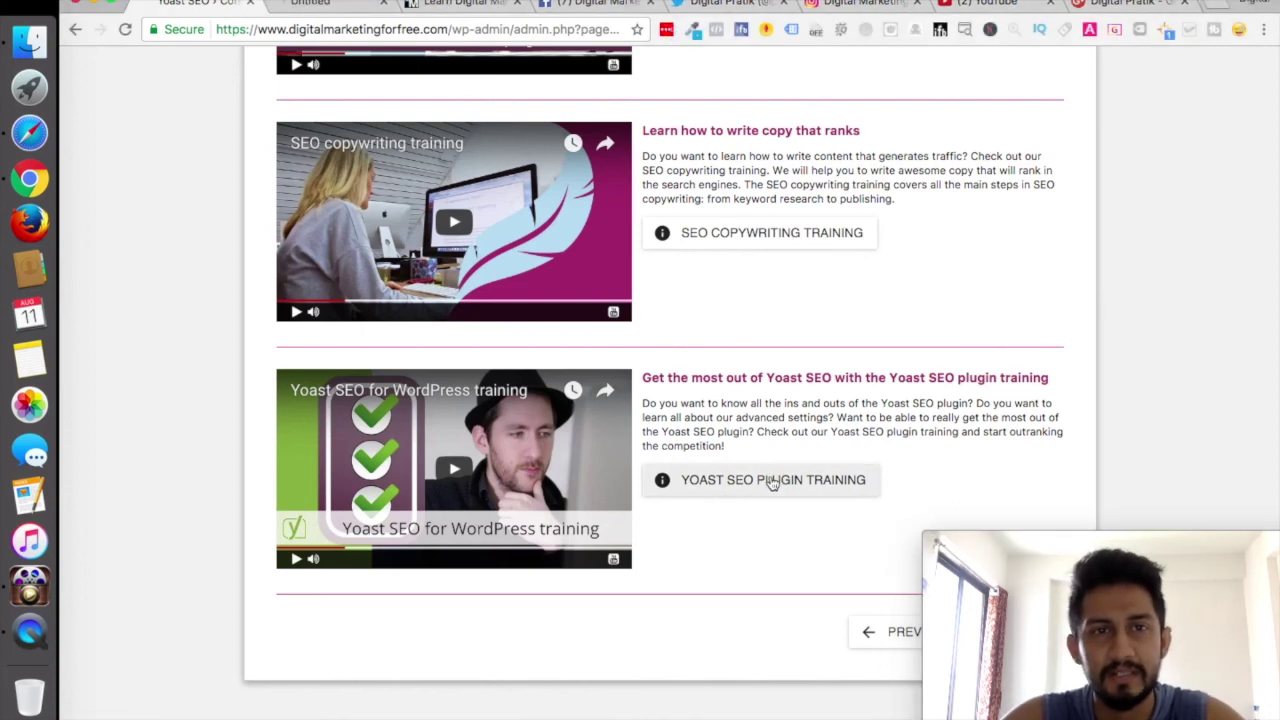
pyautogui.click(312, 6)
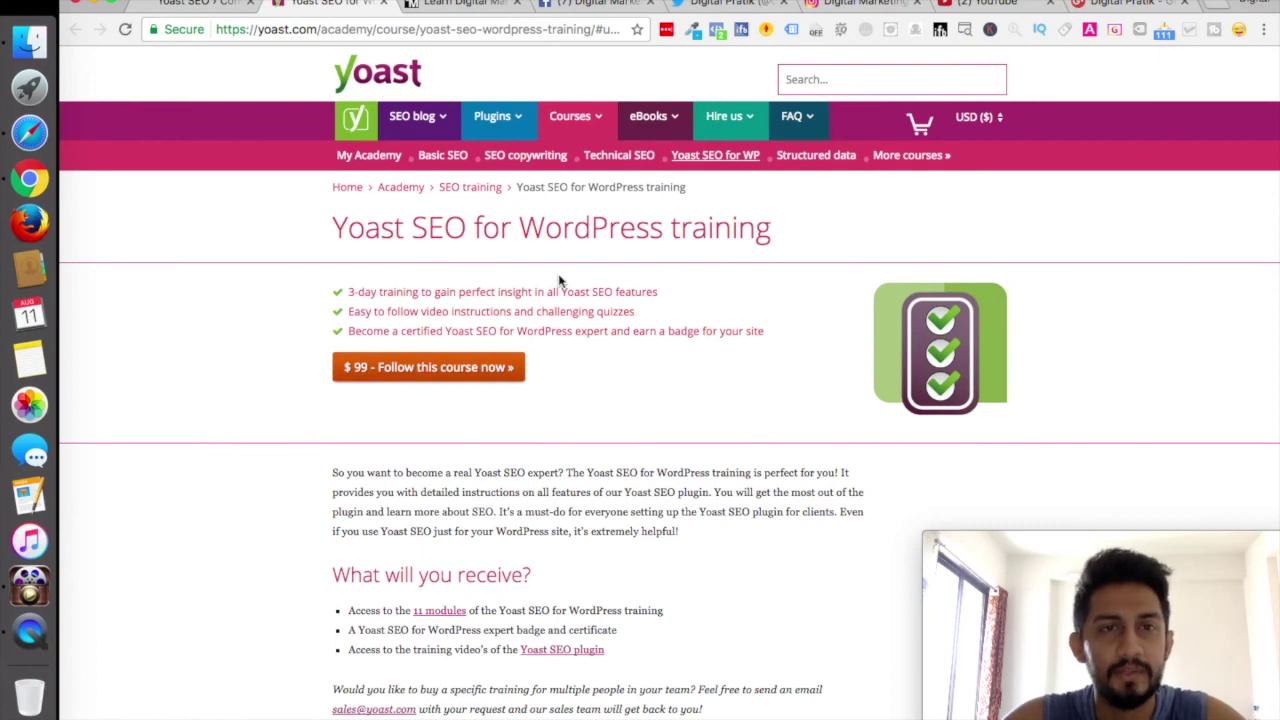
pyautogui.click(385, 5)
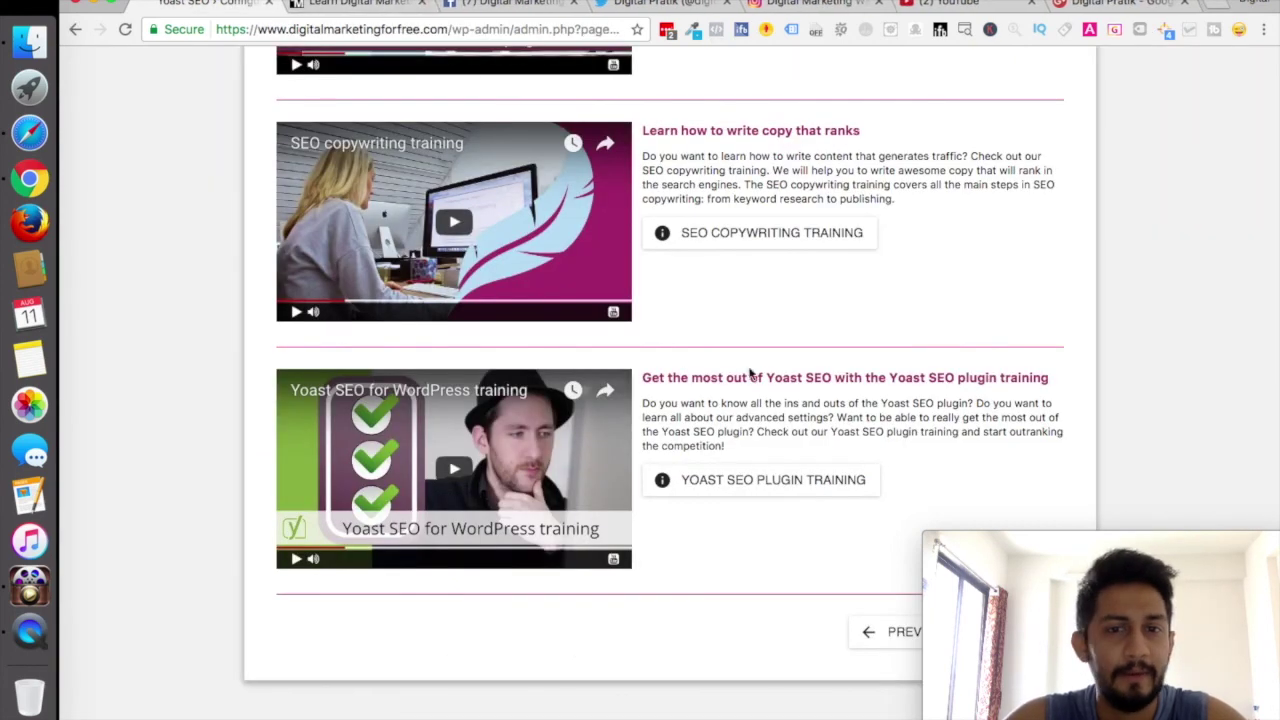
# Step: Shift the Movie Recording window aside, advance to the success step, close the wizard, and move the window back
pyautogui.moveTo(1134, 537); pyautogui.dragTo(583, 536)
pyautogui.click(1012, 632)
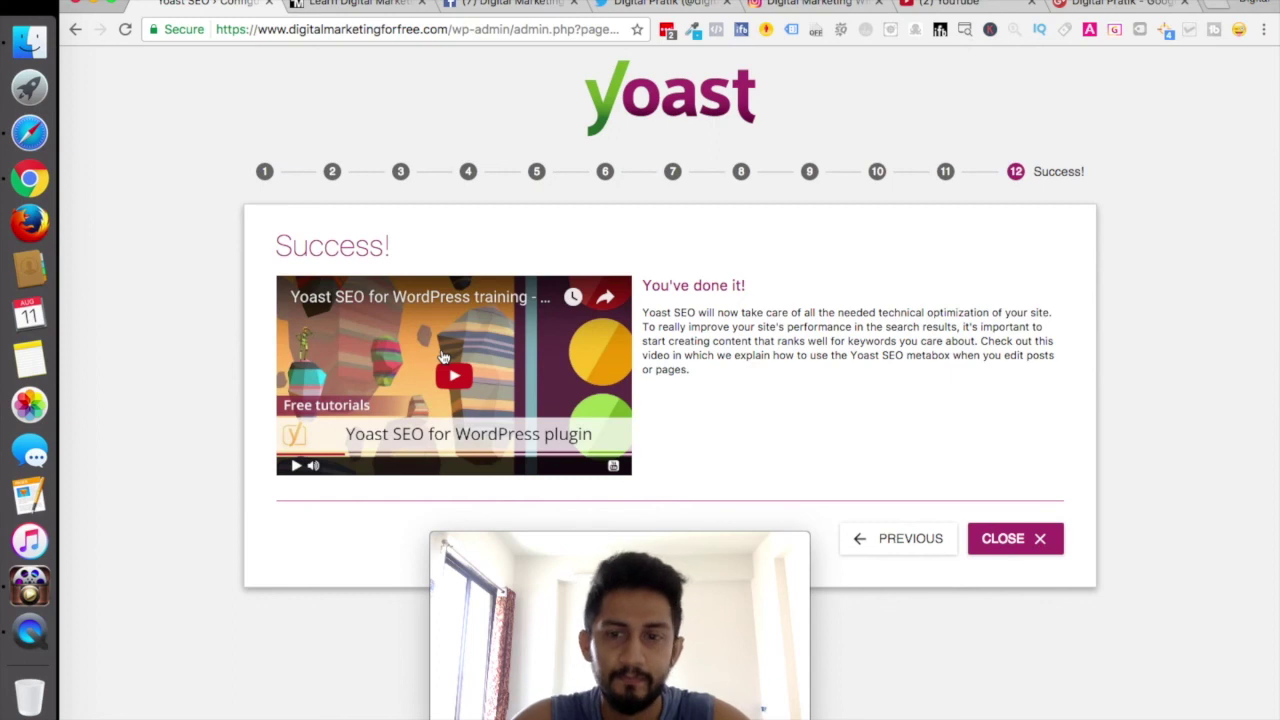
pyautogui.click(1010, 541)
pyautogui.moveTo(667, 552); pyautogui.dragTo(1118, 557)
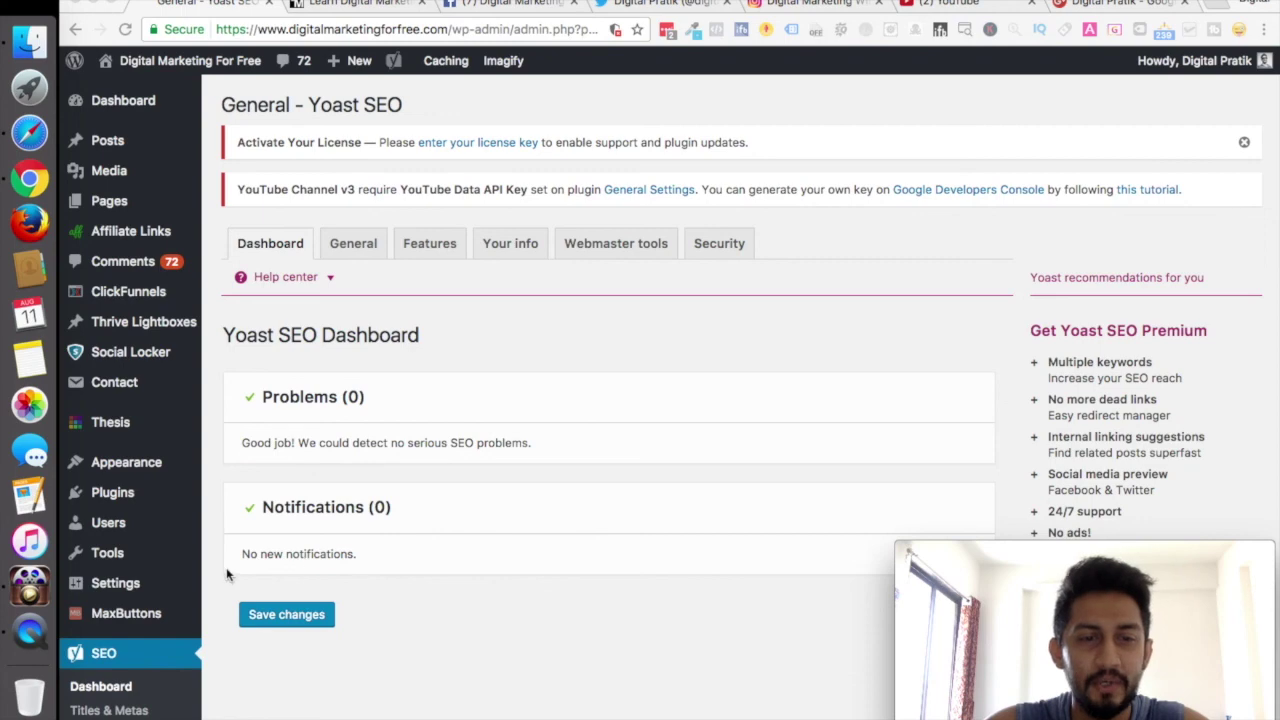
# Step: Review the Yoast SEO dashboard's problems and notifications and the SEO submenu entries
pyautogui.scroll(-5, 486, 615)
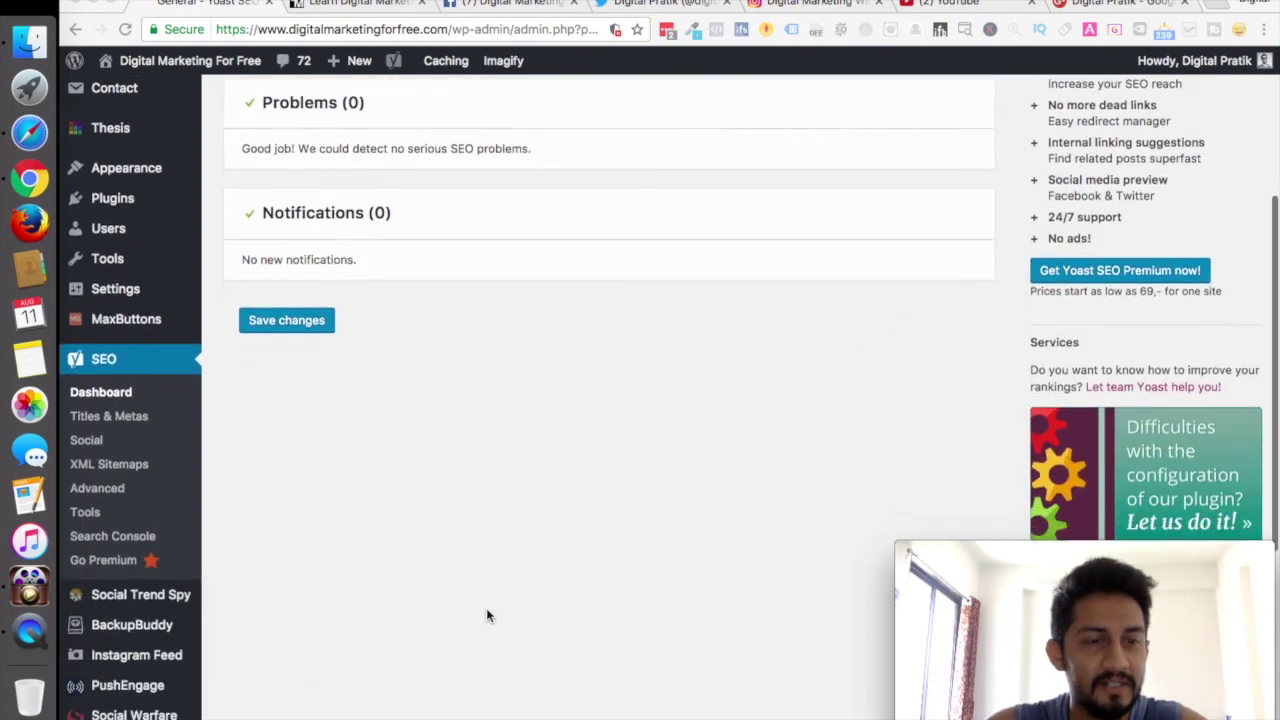
pyautogui.scroll(4, 486, 615)
pyautogui.scroll(1, 486, 615)
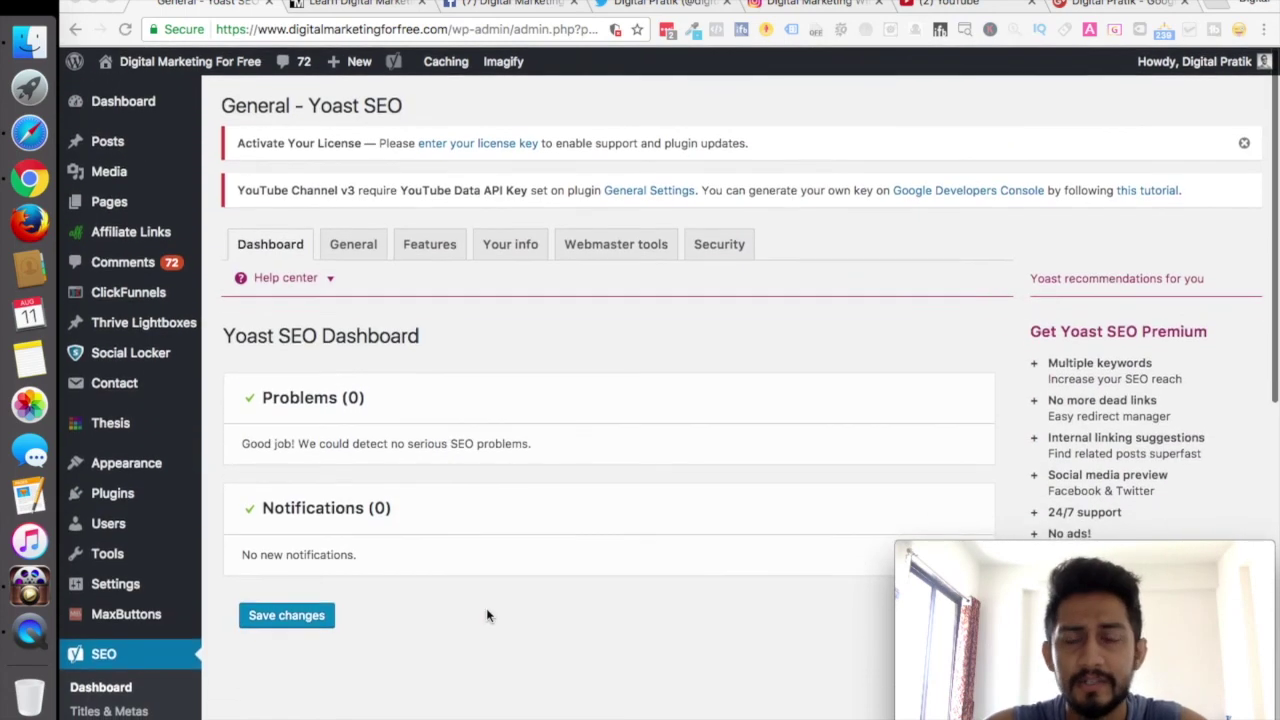